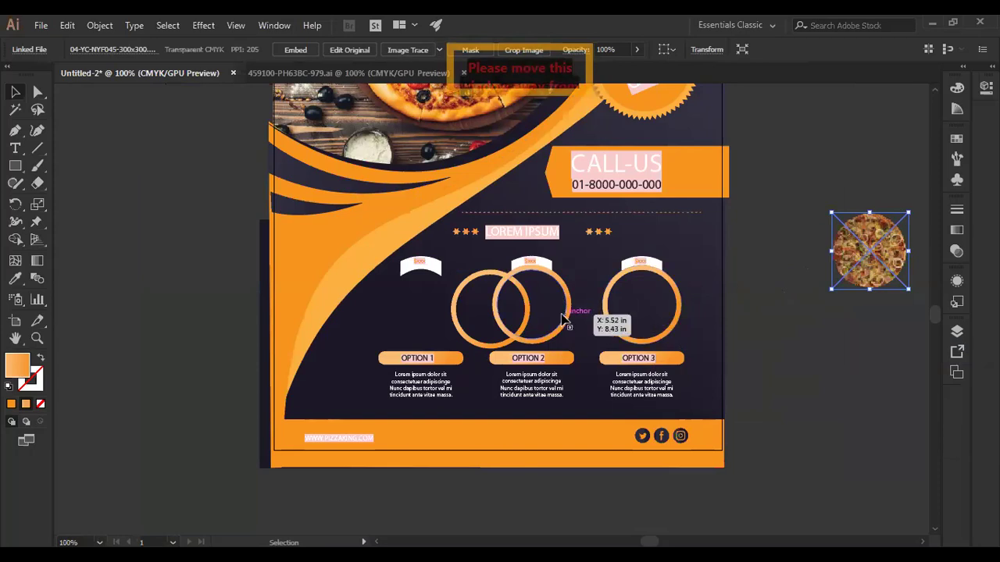
Move the Option 1 ring off the artboard onto the round pizza image and nudge it up level with the pizza
drag(525, 316, 793, 273)
click(793, 273)
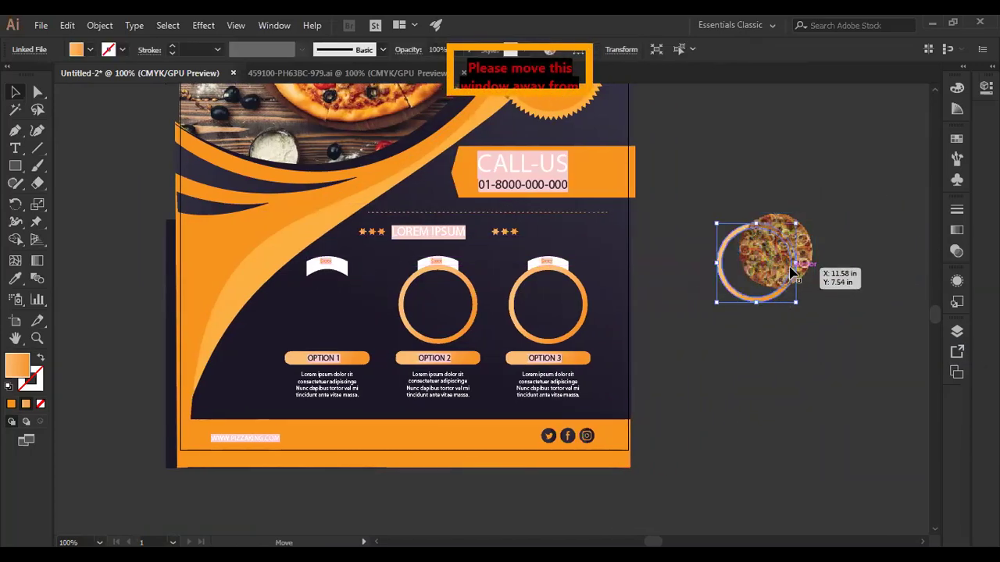
key(Up)
key(Up)
key(Up)
key(Up)
key(Up)
key(Up)
key(Up)
key(Up)
key(Up)
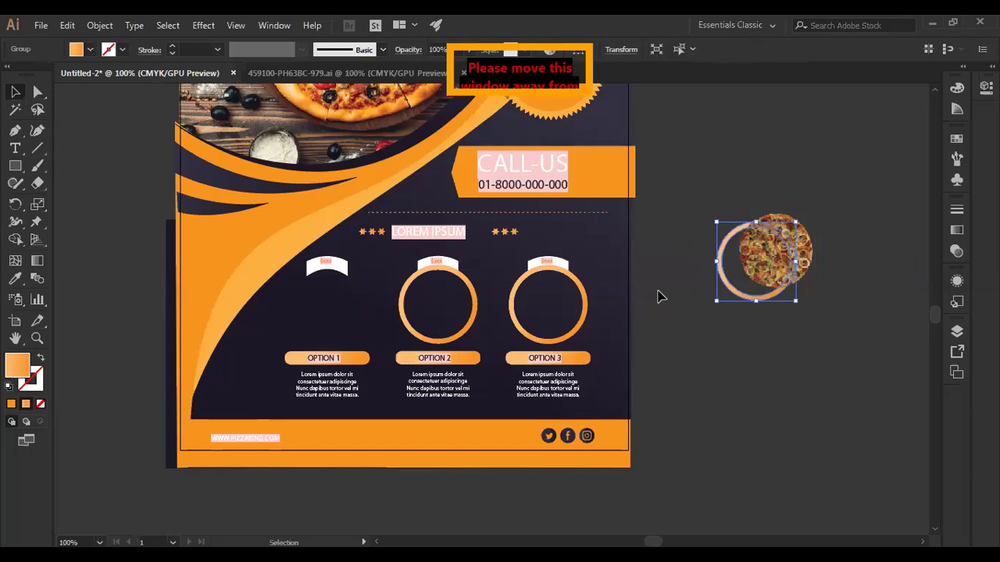
key(Up)
key(Up)
key(Up)
key(Up)
key(Up)
key(Up)
key(Up)
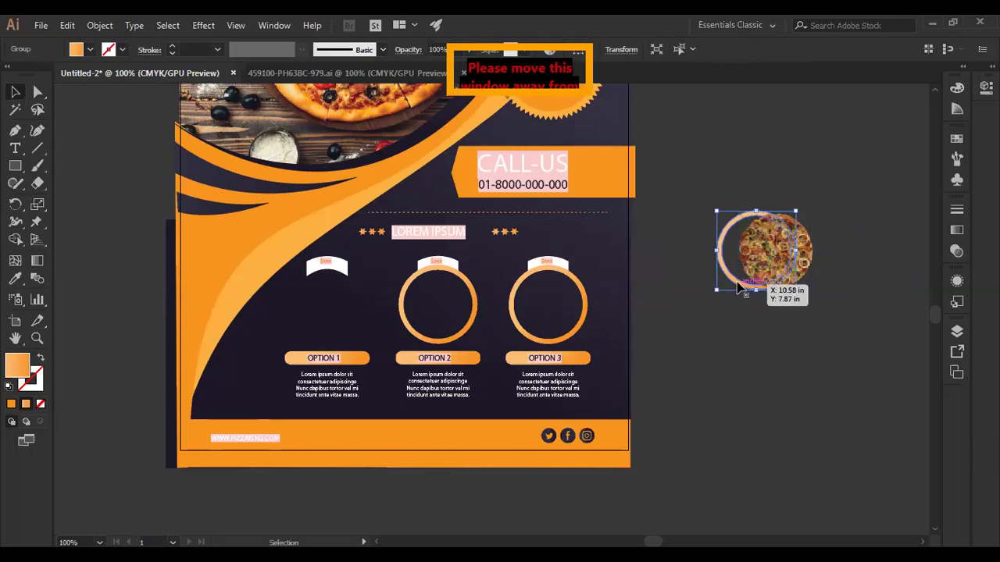
Bring the orange ring to the front of the pizza image
right_click(723, 269)
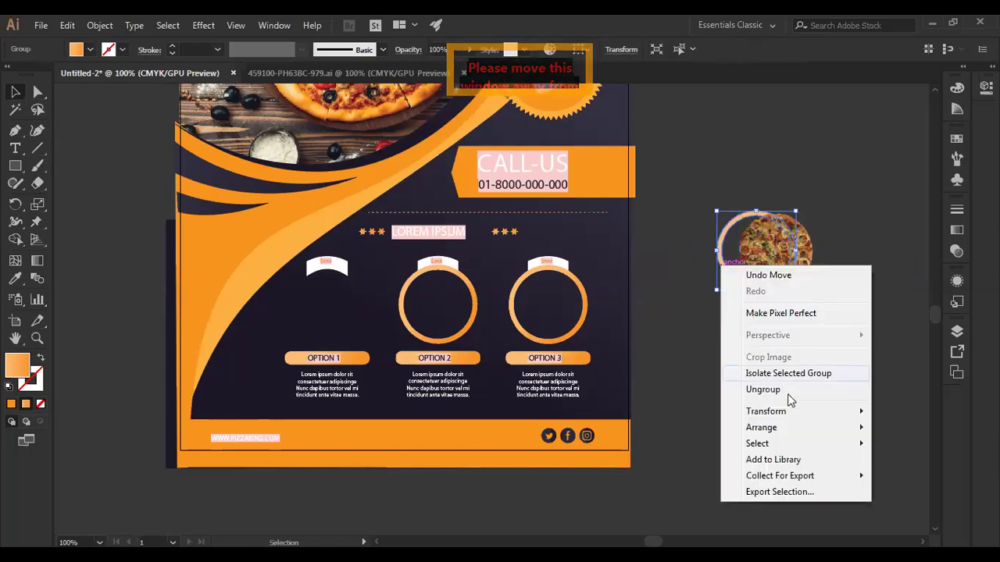
mouse_move(742, 428)
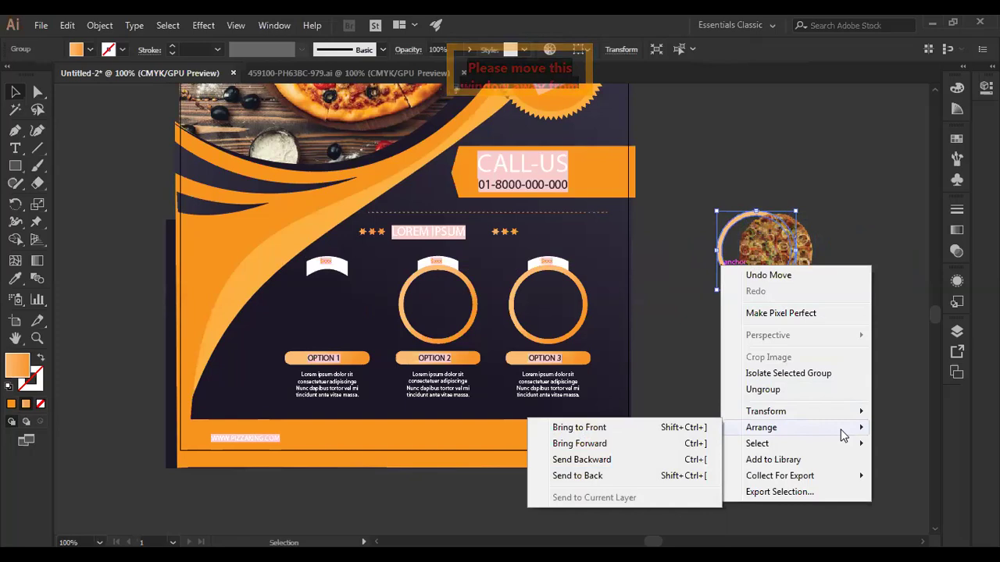
click(660, 428)
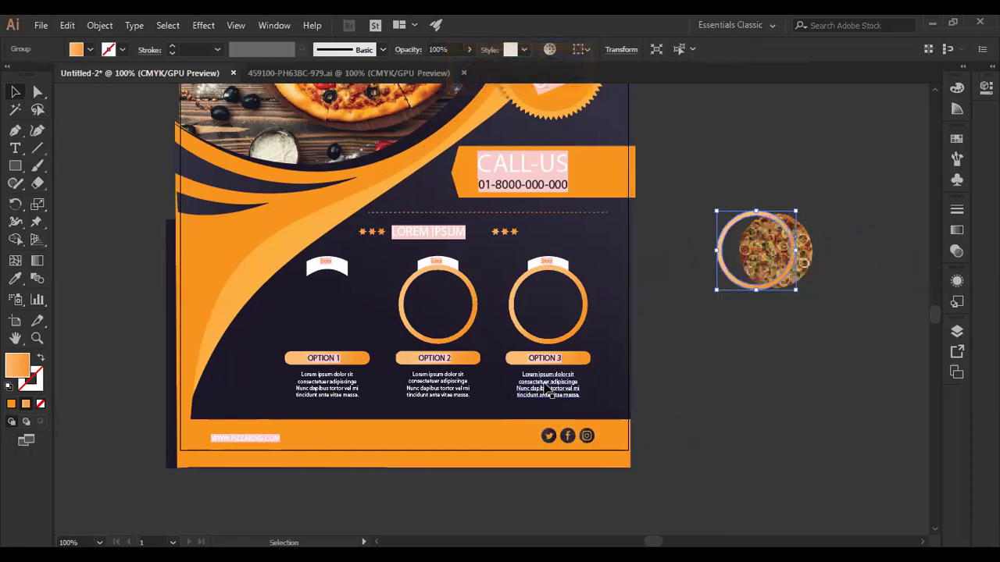
Nudge the ring sideways until it frames the round pizza image
key(Right)
key(Right)
key(Right)
key(Right)
key(Right)
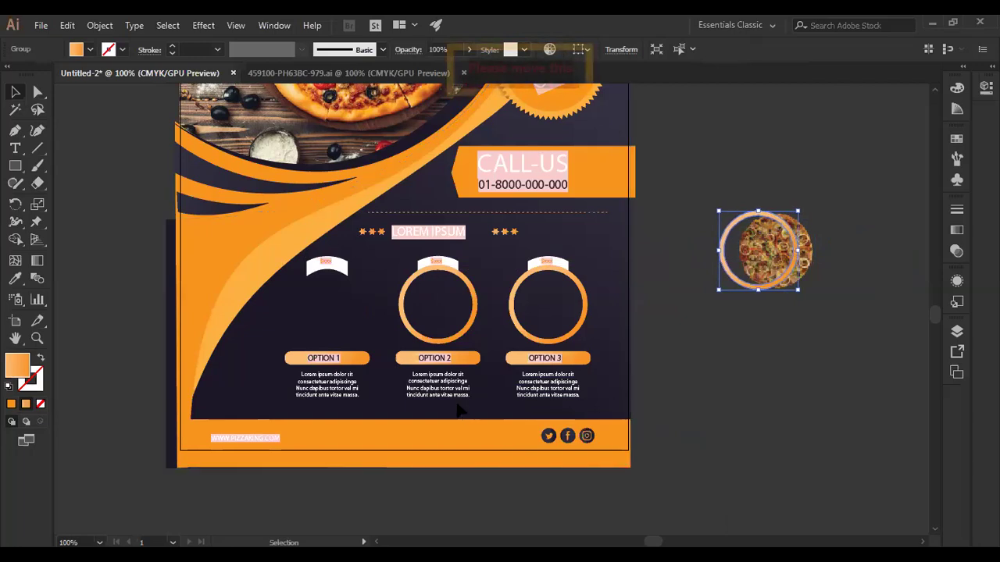
key(Right)
key(Right)
key(Right)
key(Right)
key(Right)
key(Right)
key(Right)
key(Right)
key(Right)
key(Right)
key(Right)
key(Right)
key(Right)
key(Right)
key(Right)
key(Right)
key(Right)
key(Right)
key(Right)
key(Right)
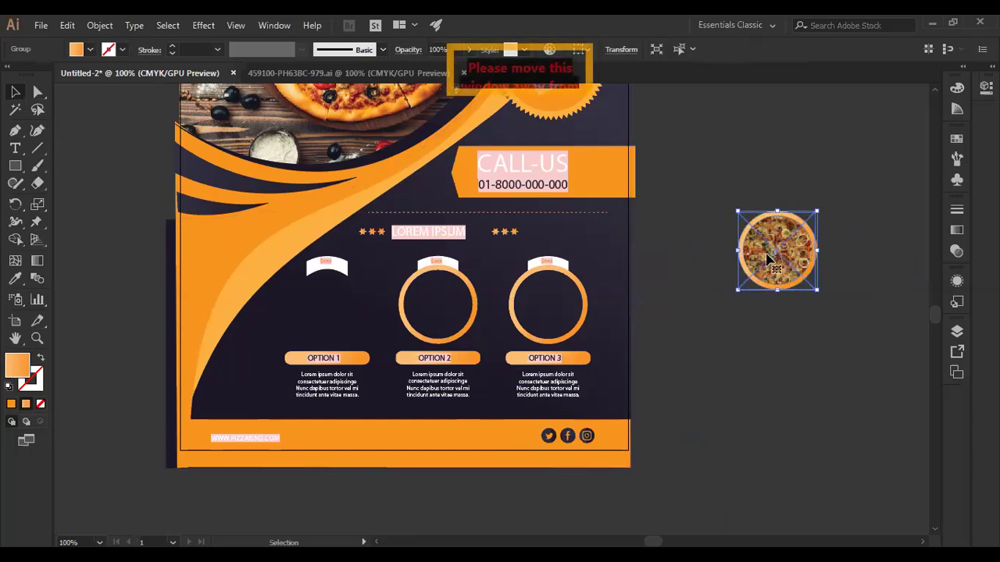
Shift the pizza image slightly inside the orange ring so it fills the ring's opening
key(ctrl+shift+g)
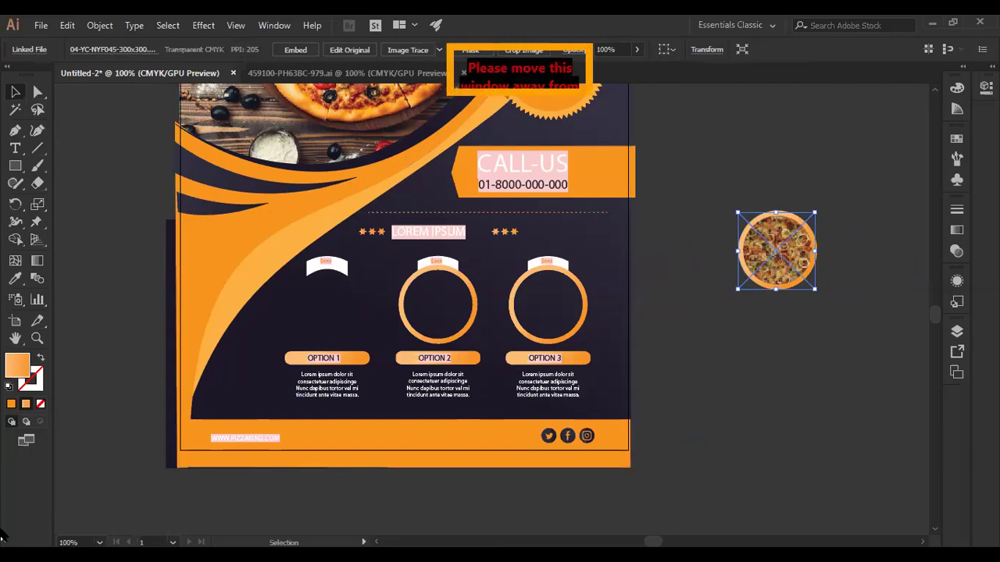
key(ctrl+equal)
key(ctrl+equal)
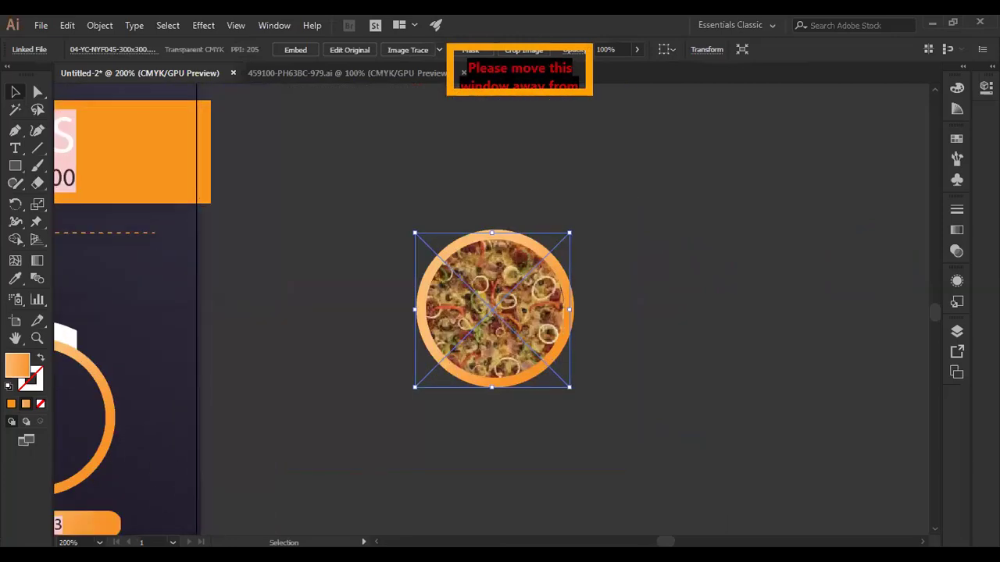
key(ctrl+equal)
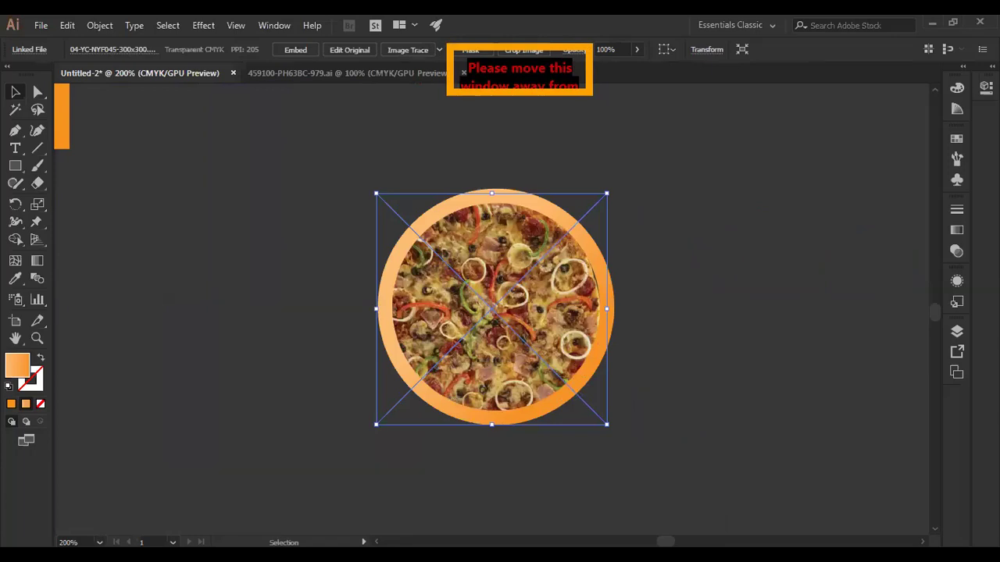
key(ctrl+equal)
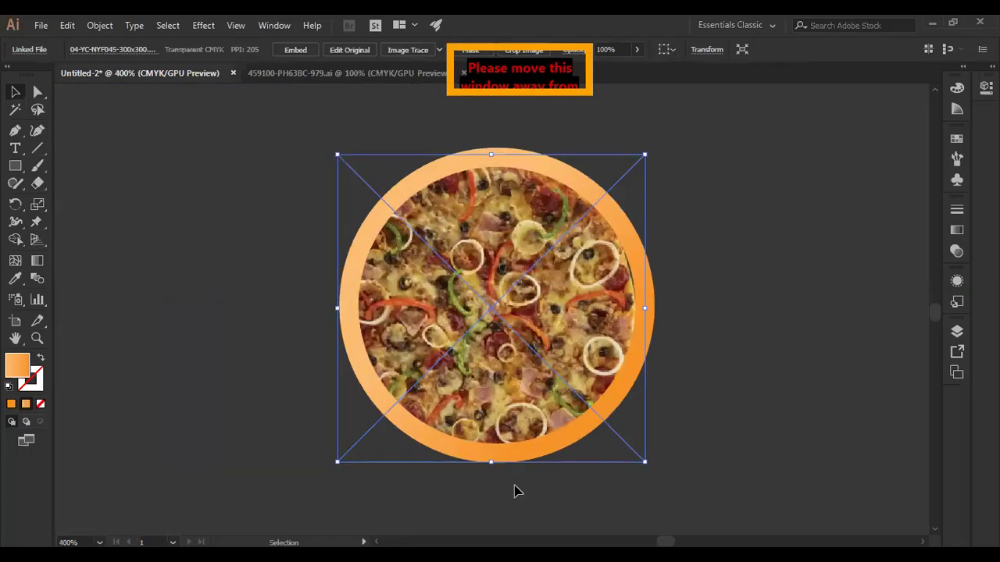
click(703, 336)
key(ctrl+equal)
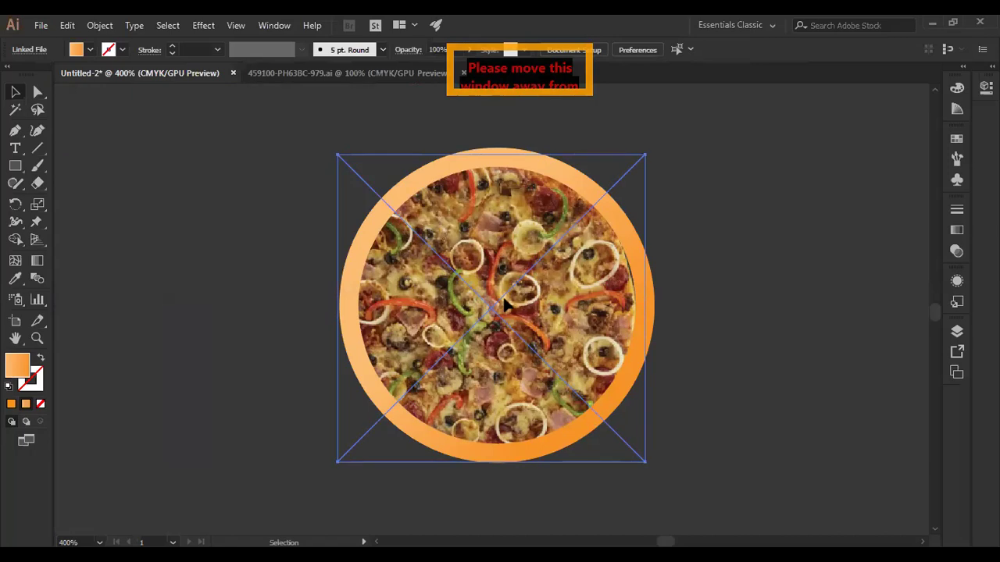
drag(485, 292, 494, 296)
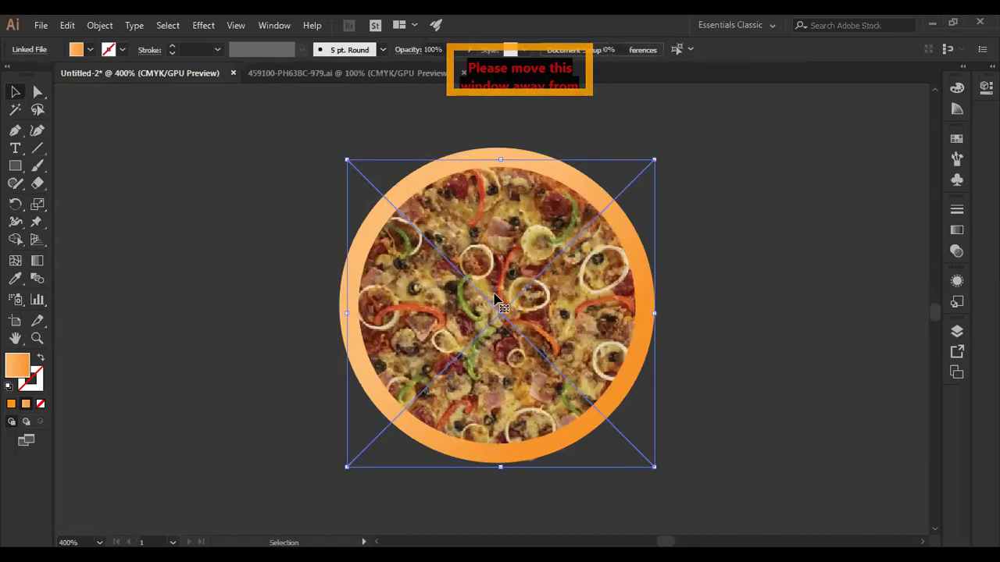
click(734, 204)
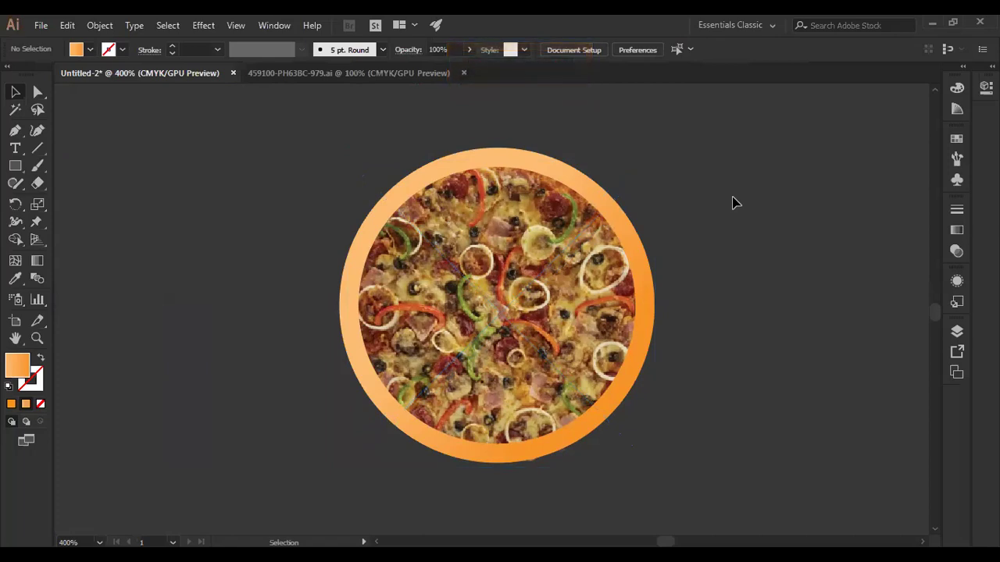
Group the ring with the pizza image and place the group between the Option 1 price tag and label
drag(715, 204, 531, 374)
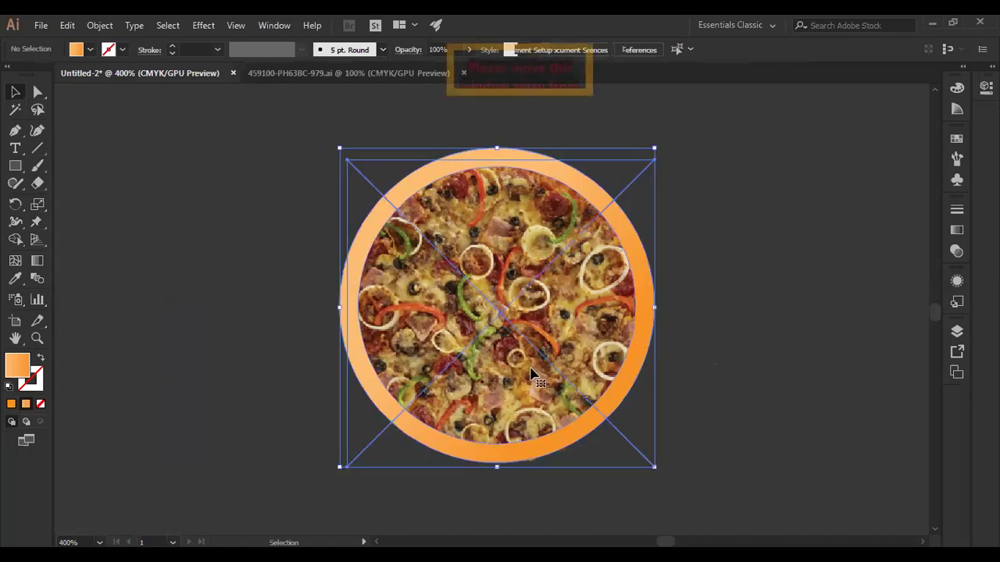
right_click(498, 275)
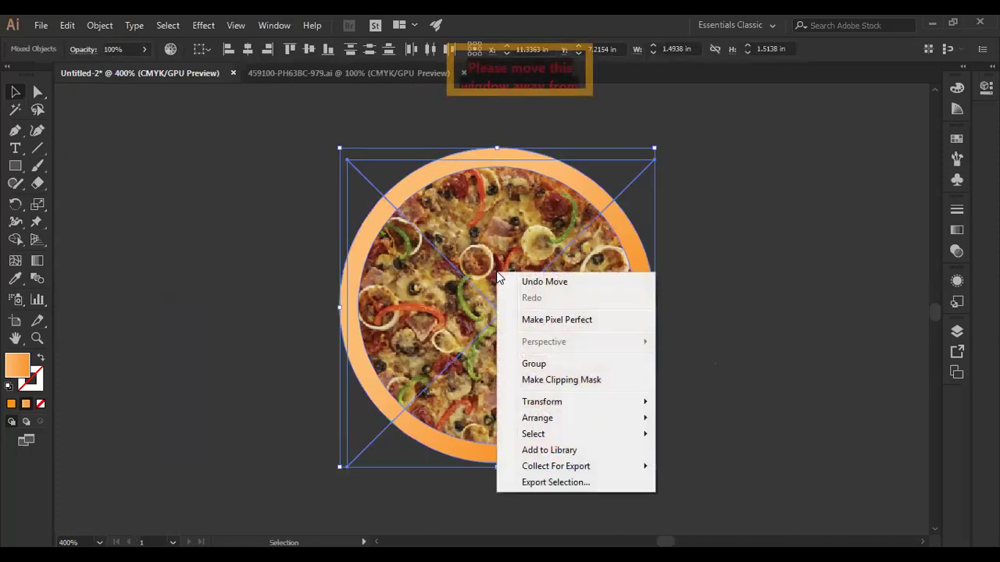
click(536, 364)
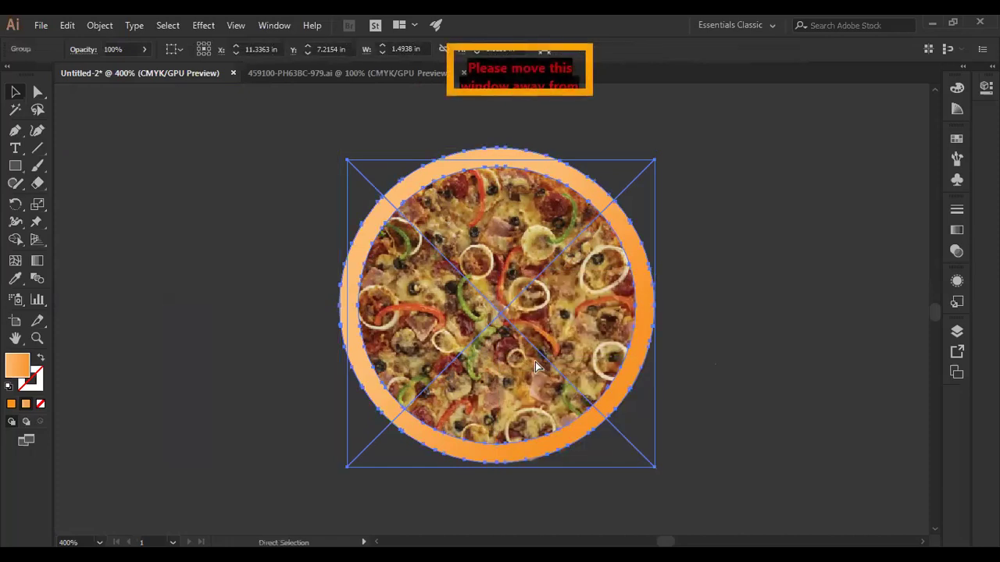
key(ctrl+0)
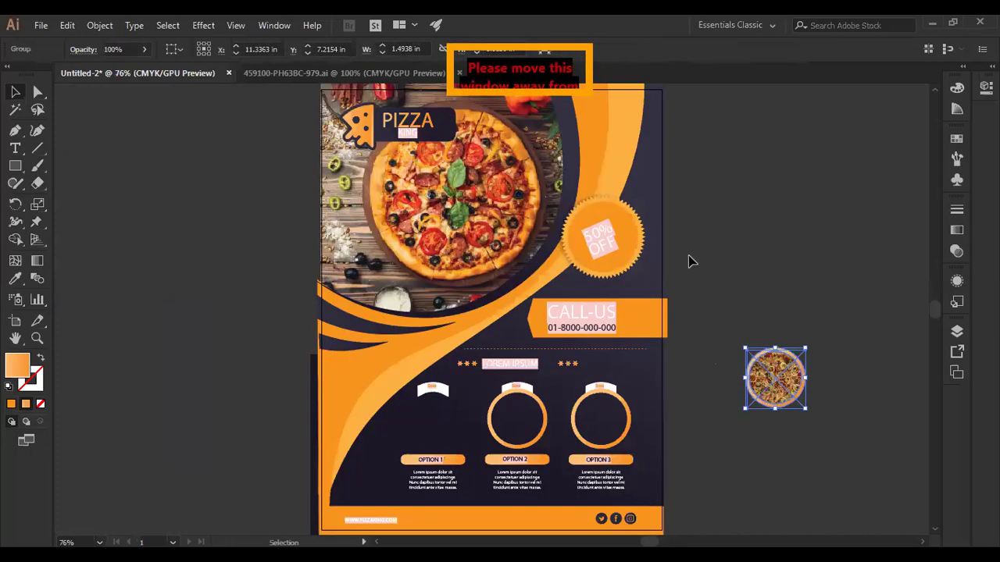
drag(785, 388, 442, 430)
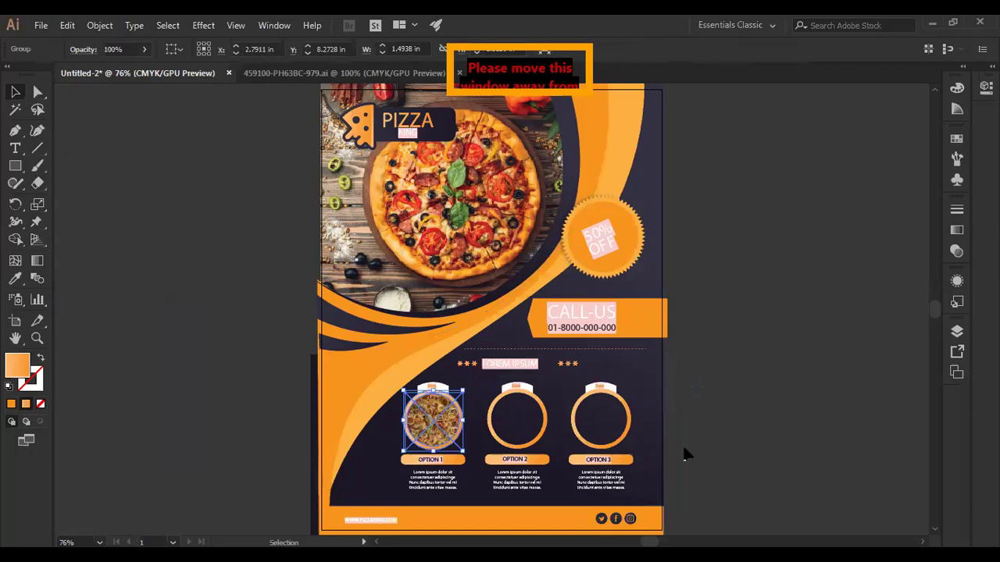
Examine up close how the pizza image fits inside the Option 1 ring
key(a)
key(ctrl+plus)
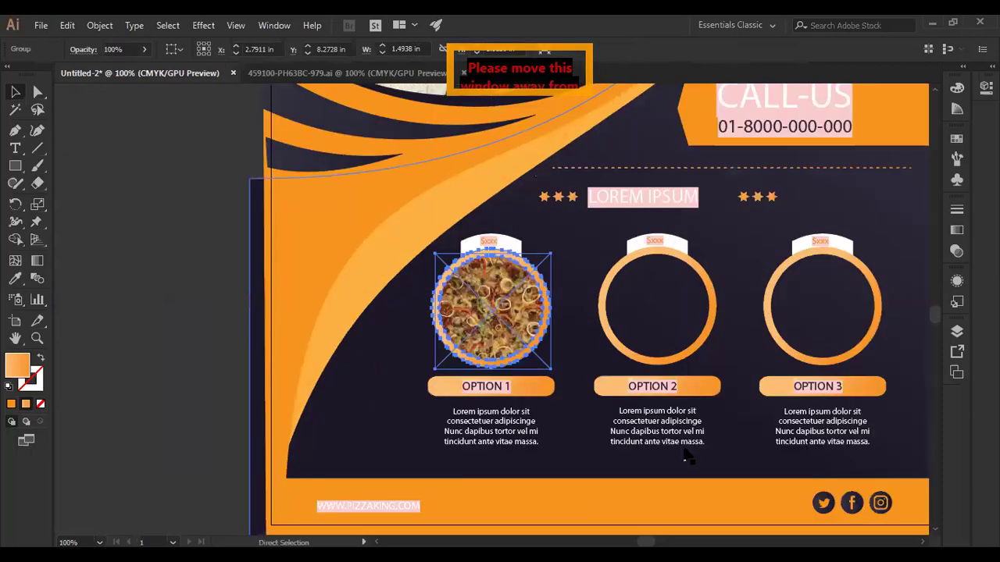
key(v)
key(ctrl+plus)
key(ctrl+plus)
key(ctrl+plus)
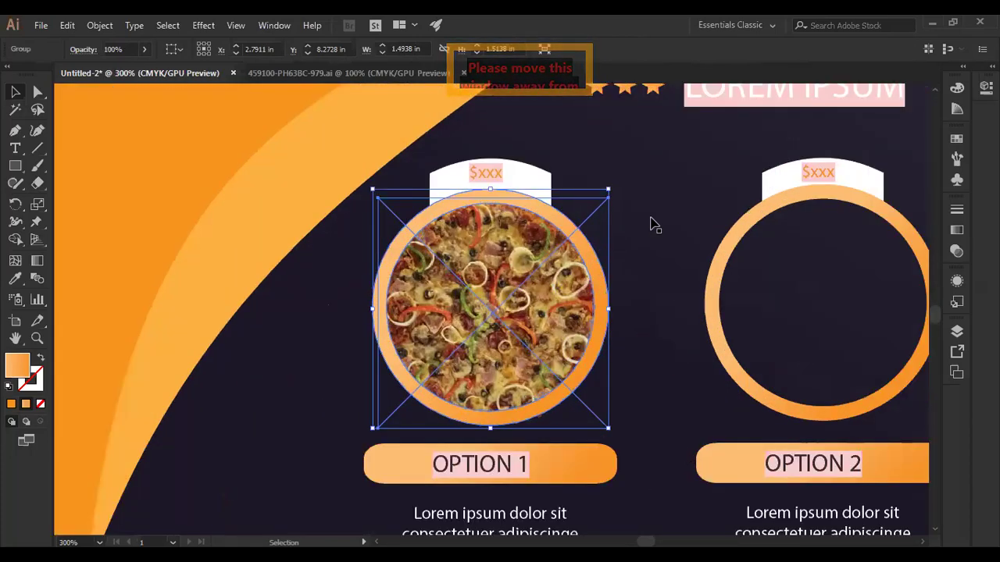
click(659, 192)
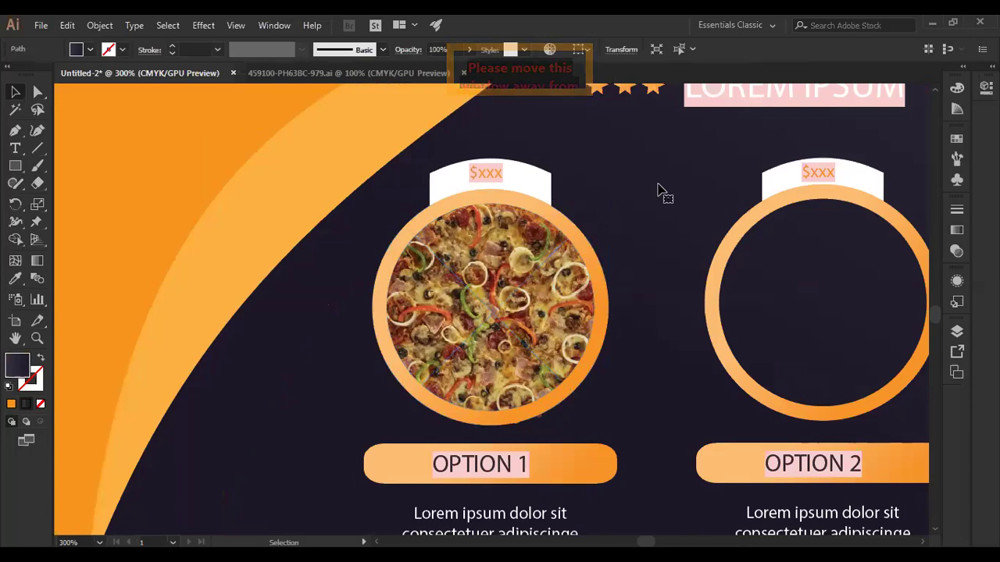
click(547, 314)
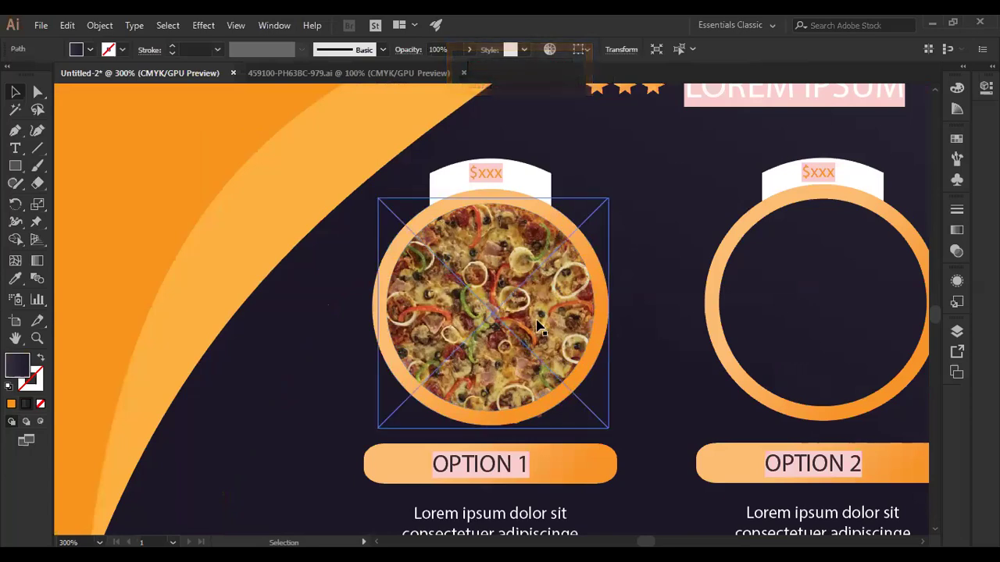
click(677, 243)
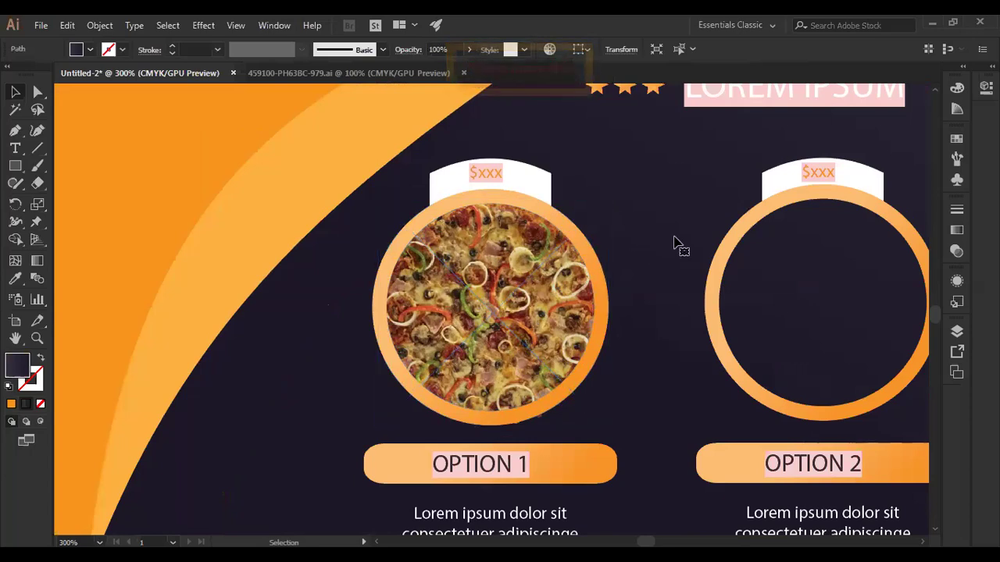
click(539, 368)
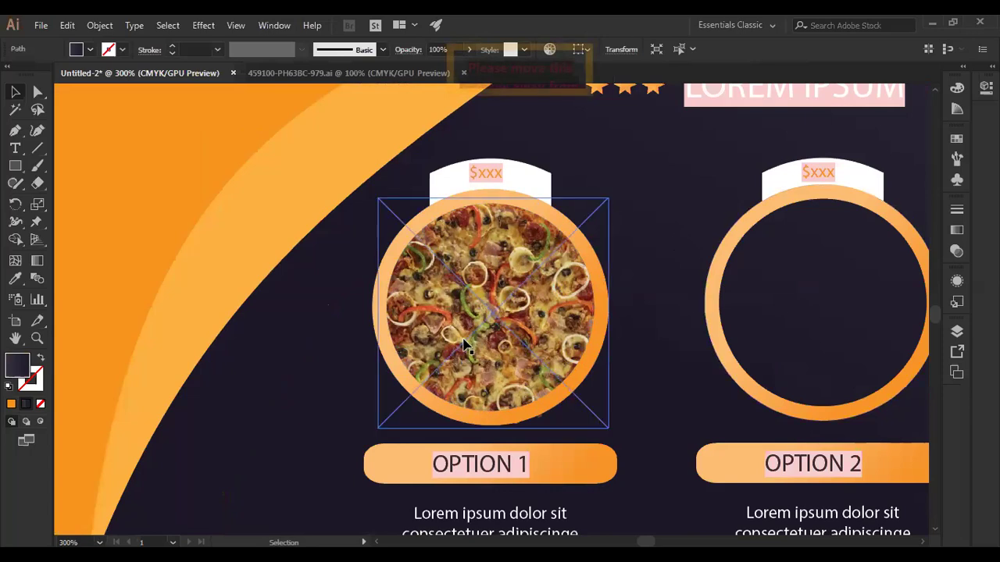
click(436, 498)
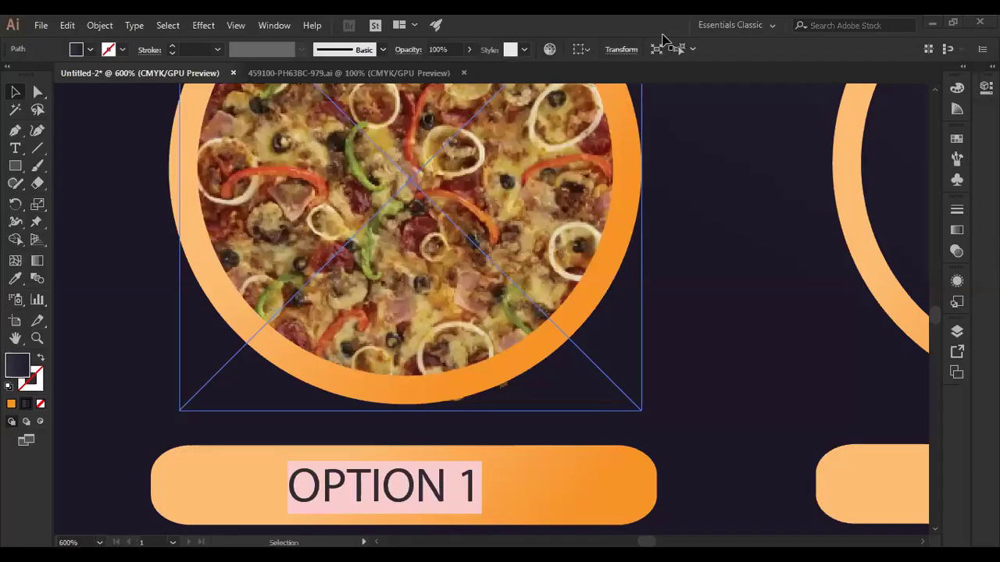
click(269, 375)
drag(622, 322, 705, 294)
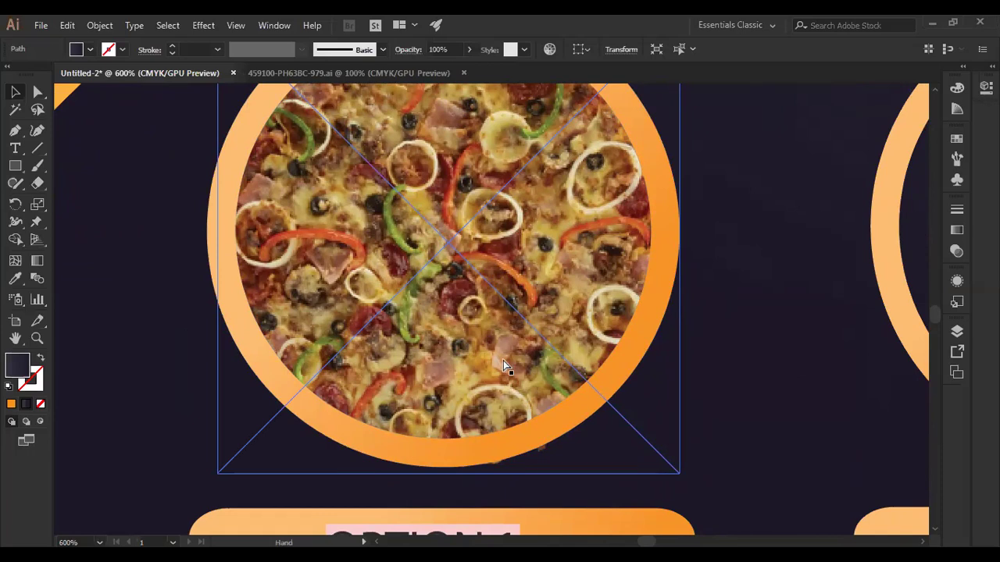
Check the lower edge of the Option 1 ring for pizza image parts sticking out, and return to the full-page view
scroll(503, 360, up, 2)
scroll(515, 360, down, 2)
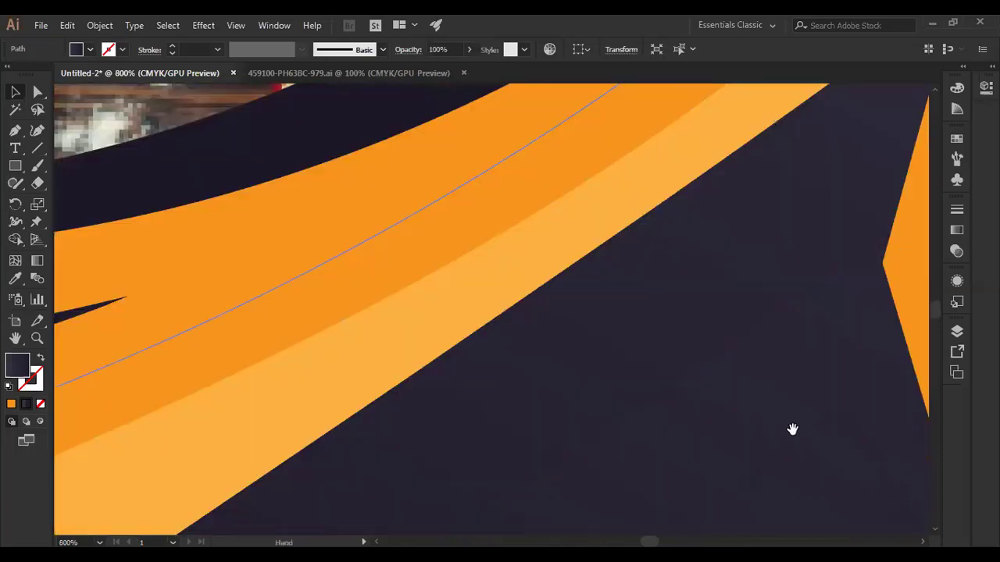
scroll(759, 431, down, 3)
scroll(758, 430, right, 2)
scroll(611, 466, down, 3)
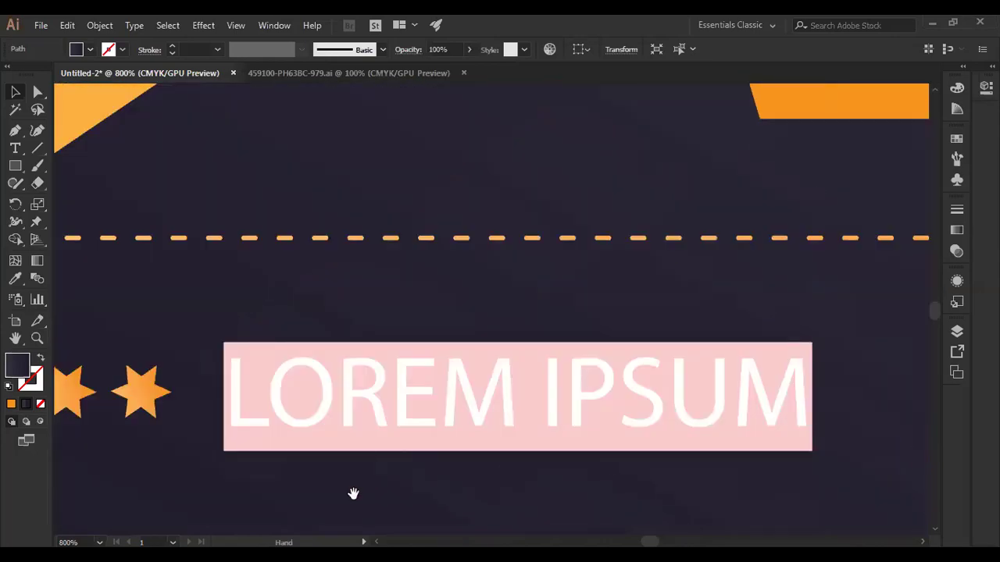
scroll(451, 194, down, 4)
scroll(473, 264, right, 4)
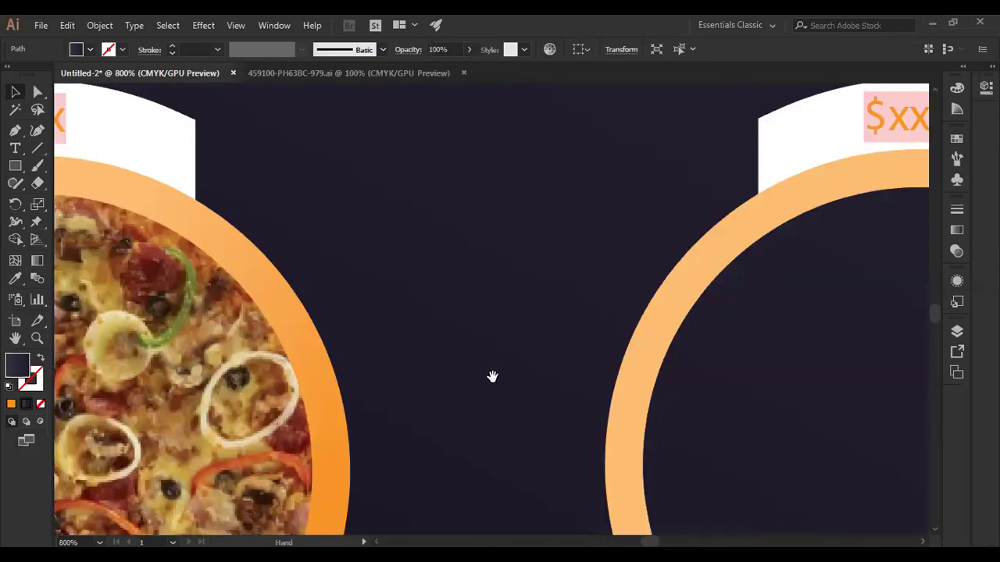
scroll(491, 375, left, 3)
scroll(491, 375, down, 4)
scroll(539, 289, down, 3)
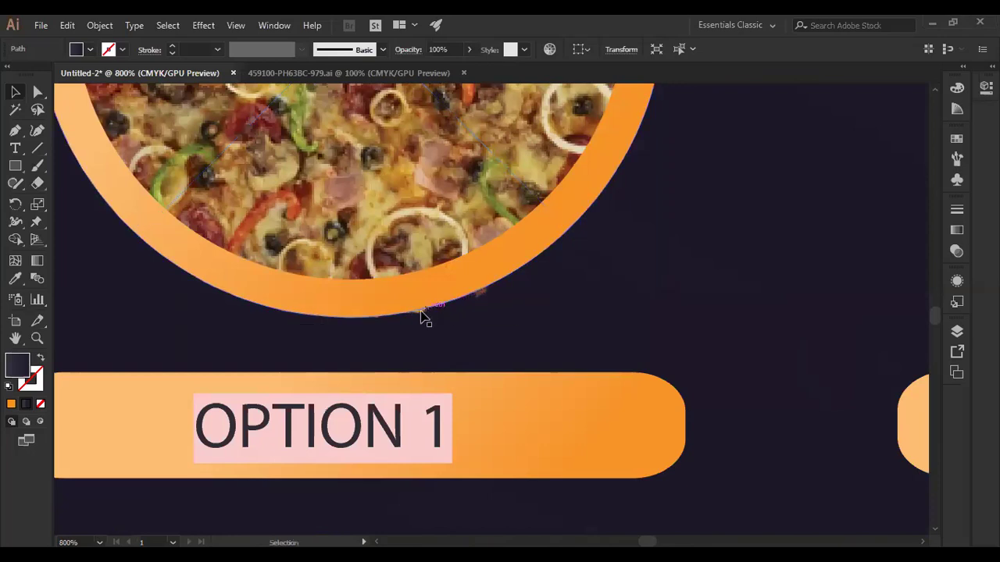
key(ctrl+minus)
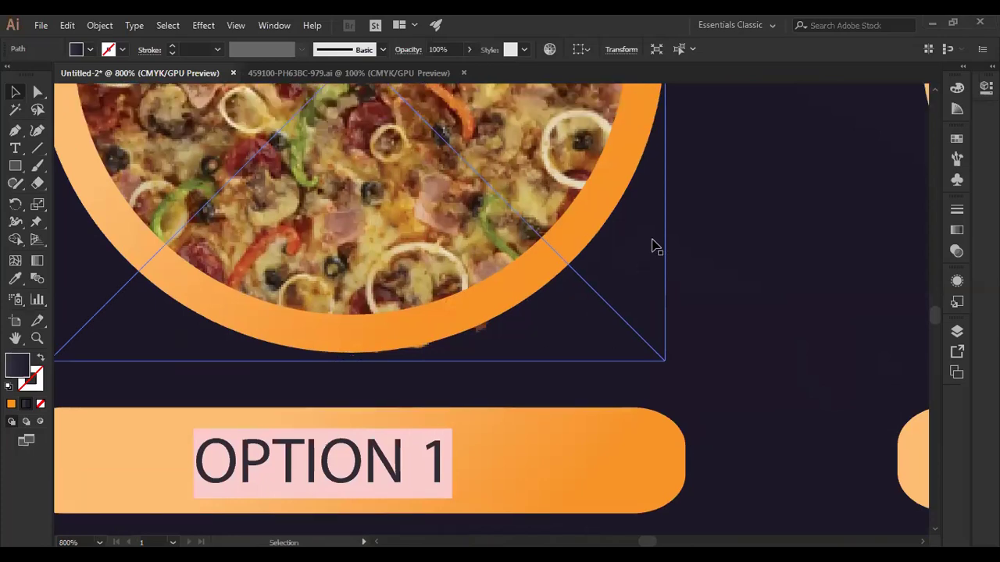
key(ctrl+minus)
key(ctrl+0)
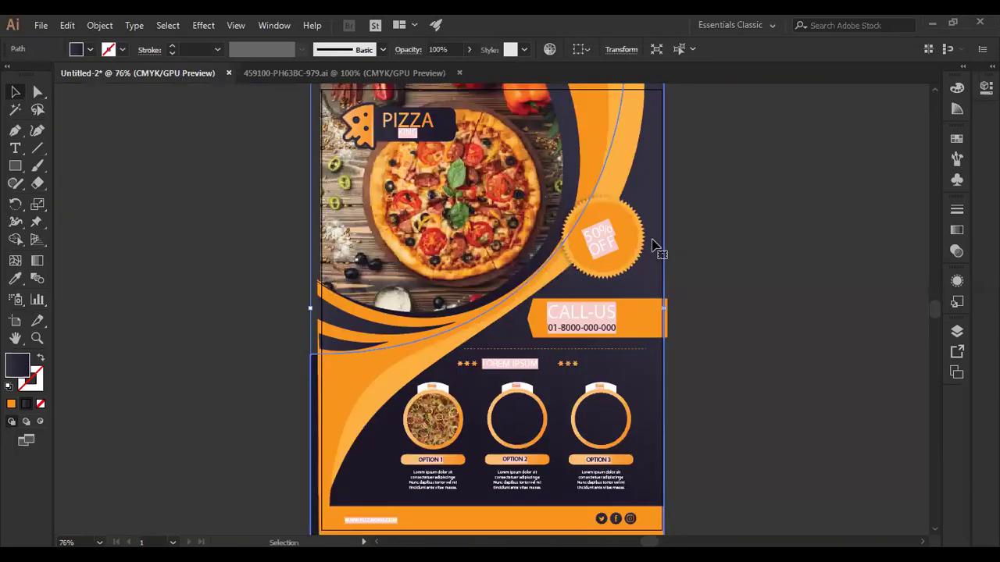
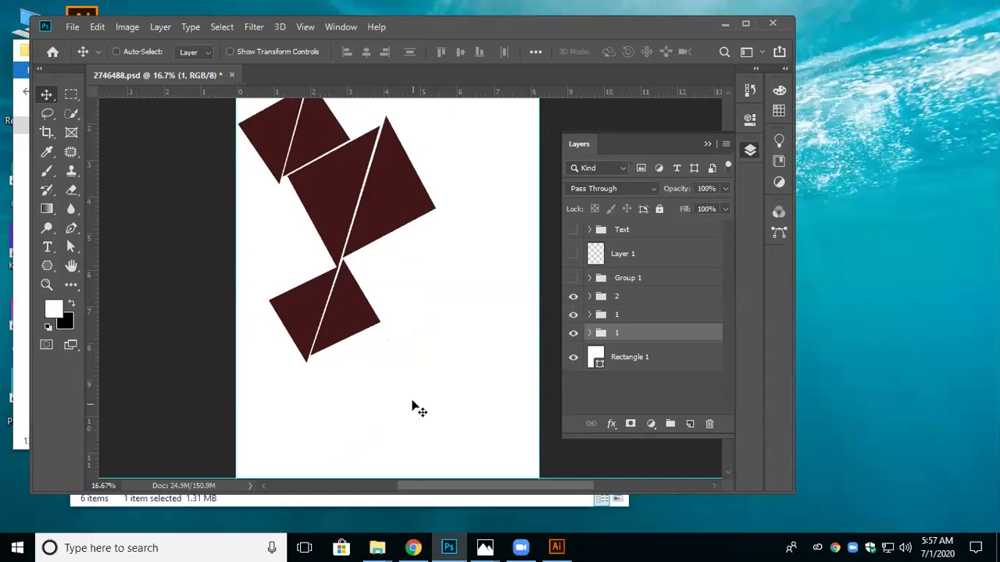
Bring the upper part of the 2746488.psd page into view, reposition the program window on the desktop and maximize it
scroll(414, 403, up, 3)
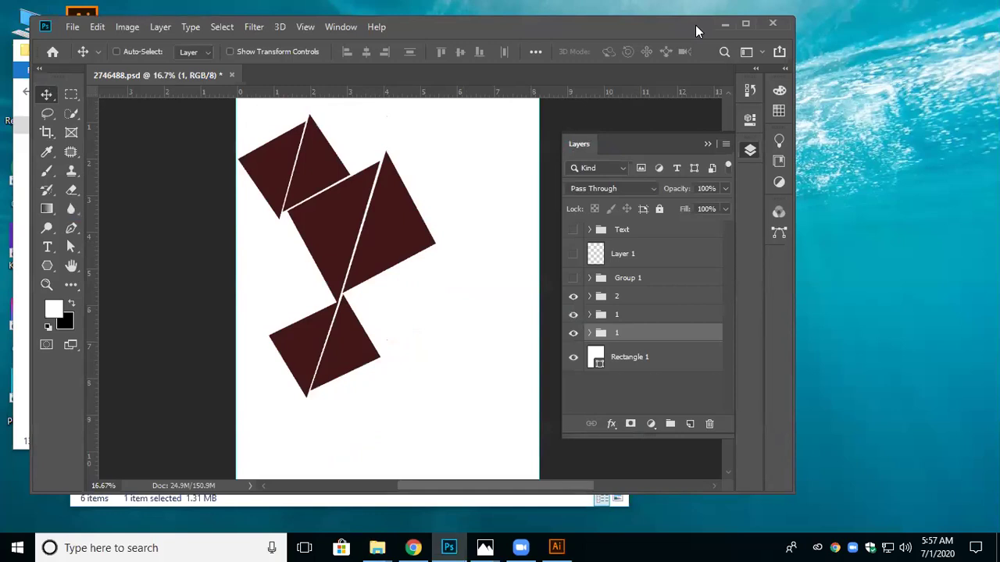
drag(696, 25, 877, 74)
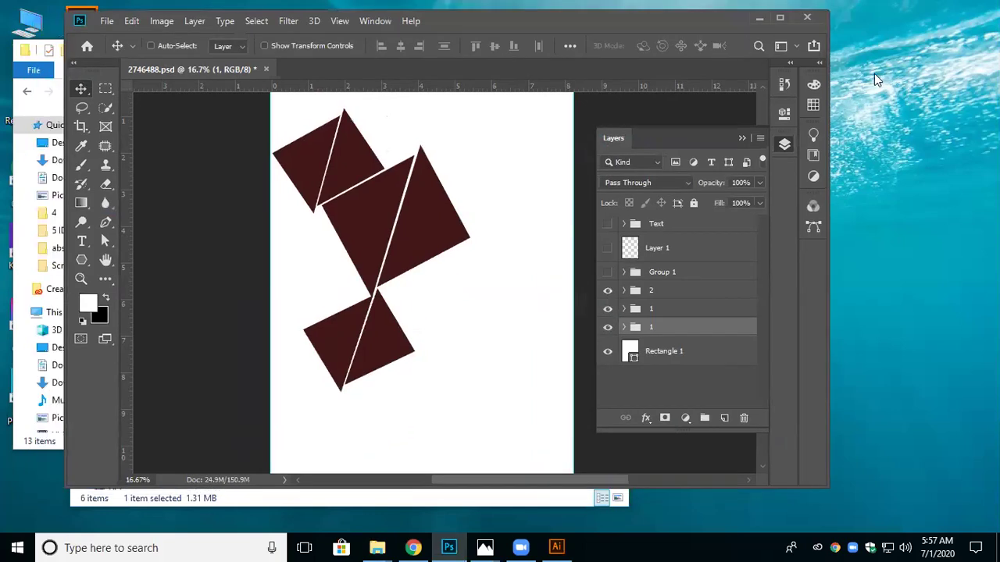
click(780, 17)
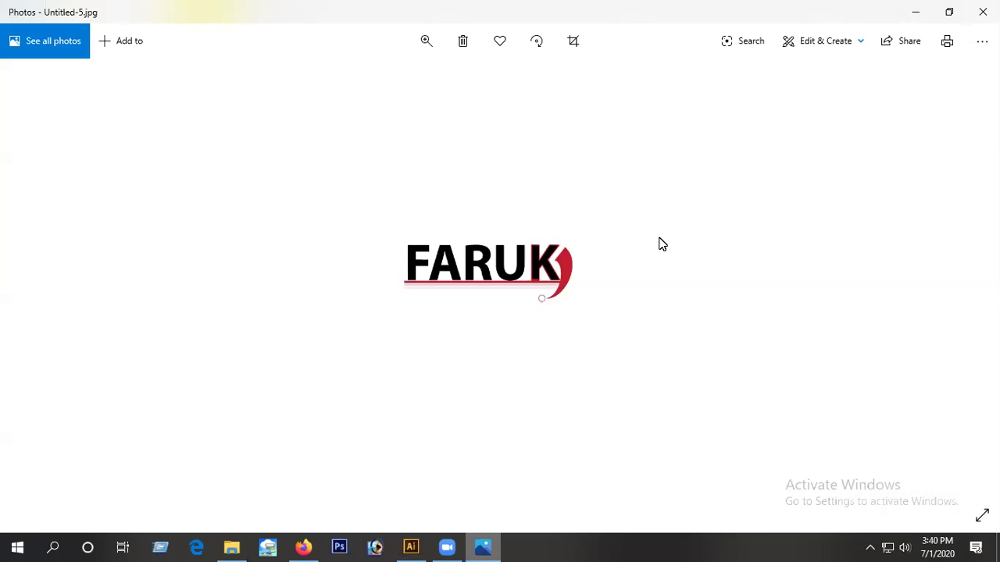
Examine the student's name-based logo designs from Untitled-6.jpg to Untitled-11.jpg in the photo viewer, enlarging Untitled-6.jpg
key(Right)
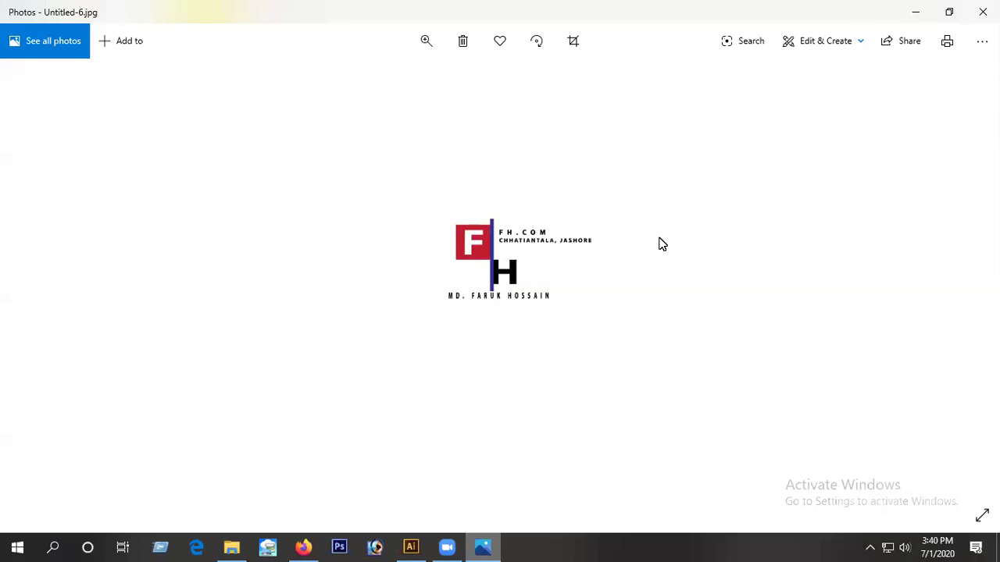
key(ctrl+plus)
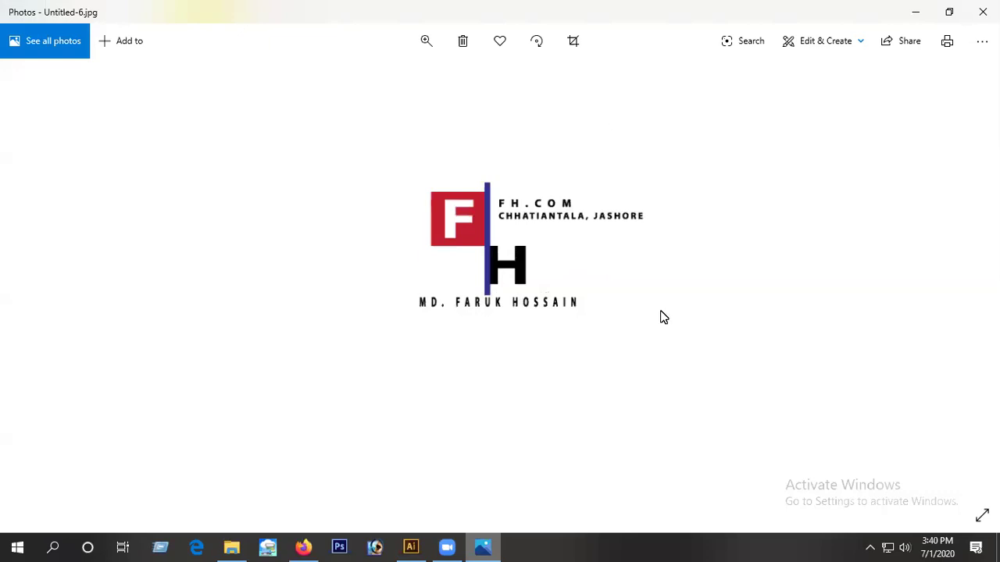
key(Right)
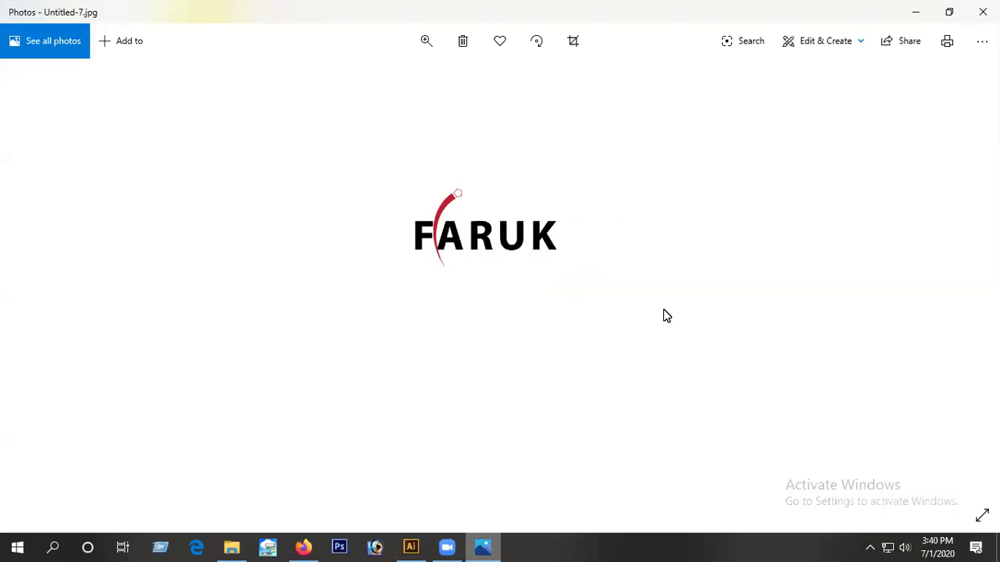
key(Right)
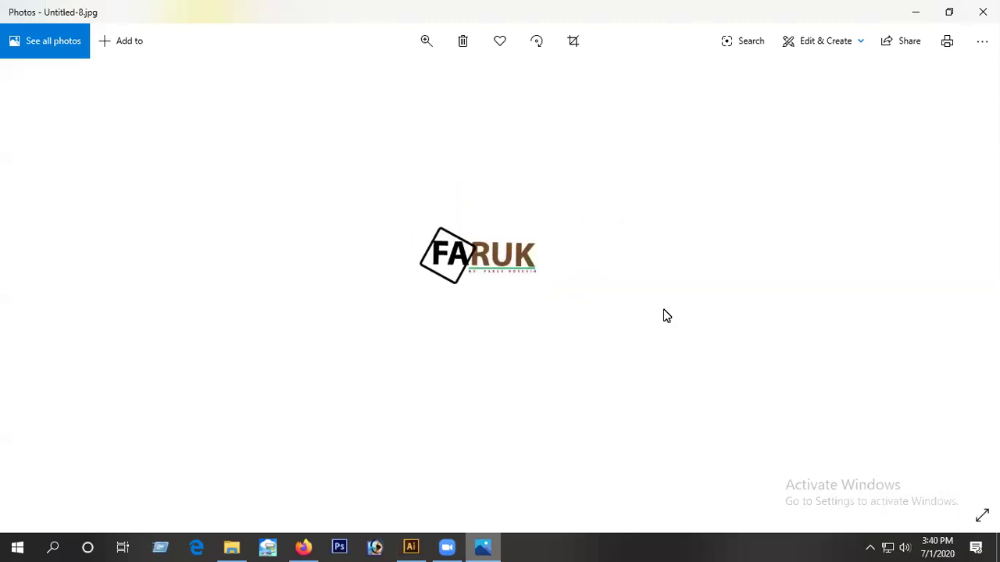
key(Right)
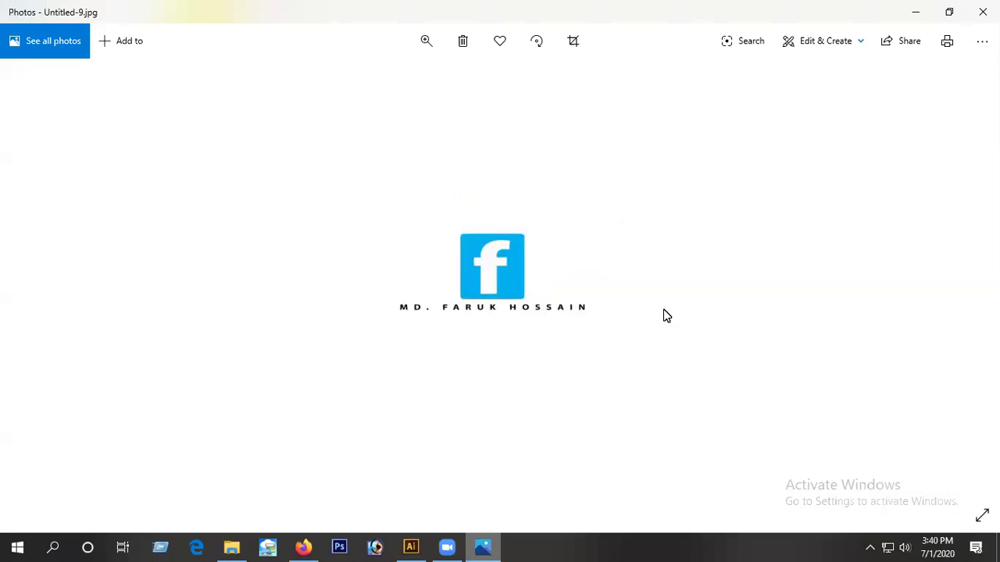
key(Right)
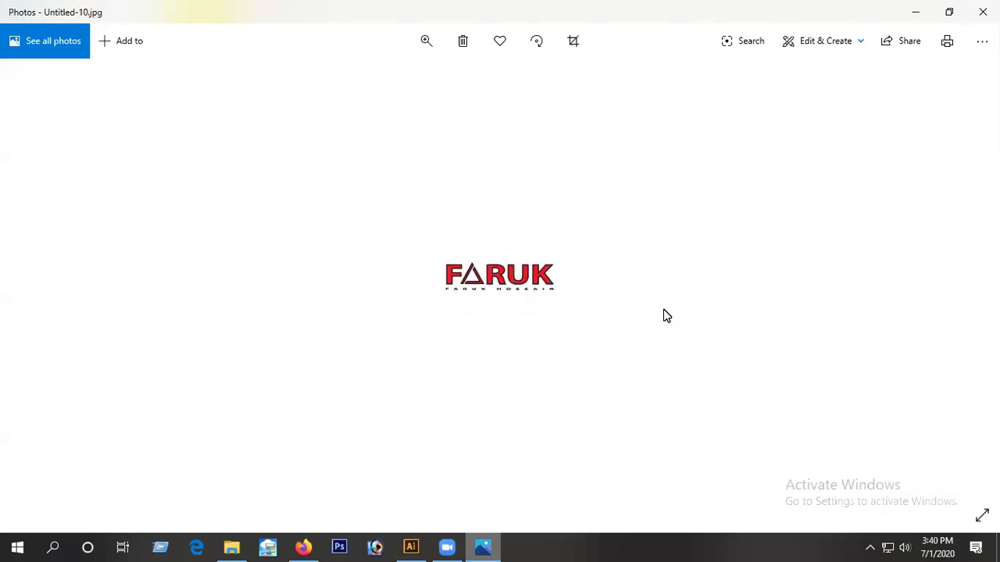
key(Right)
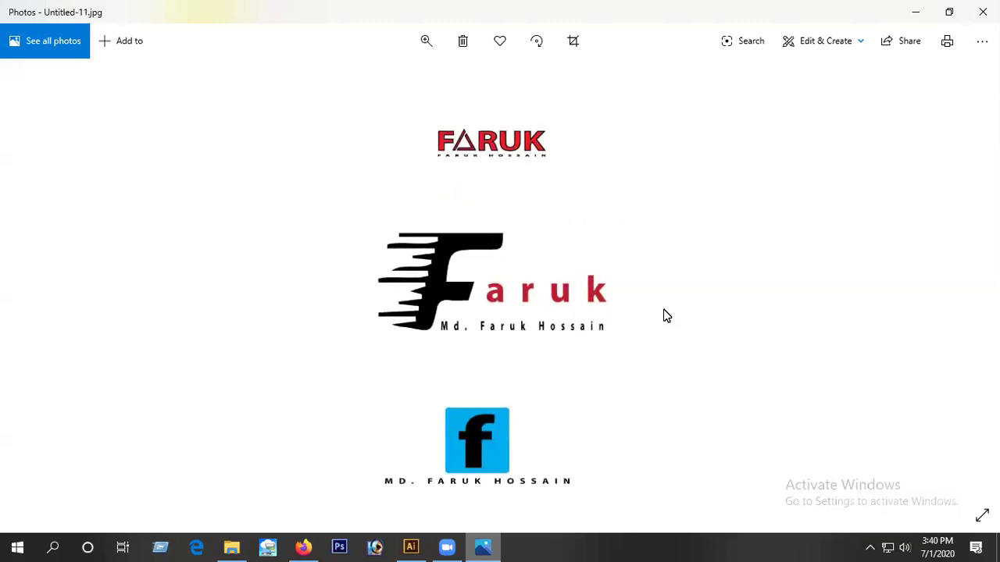
Examine the logo colour variations on four-part backgrounds through Untitled-17.jpg
key(Right)
key(Right)
key(Right)
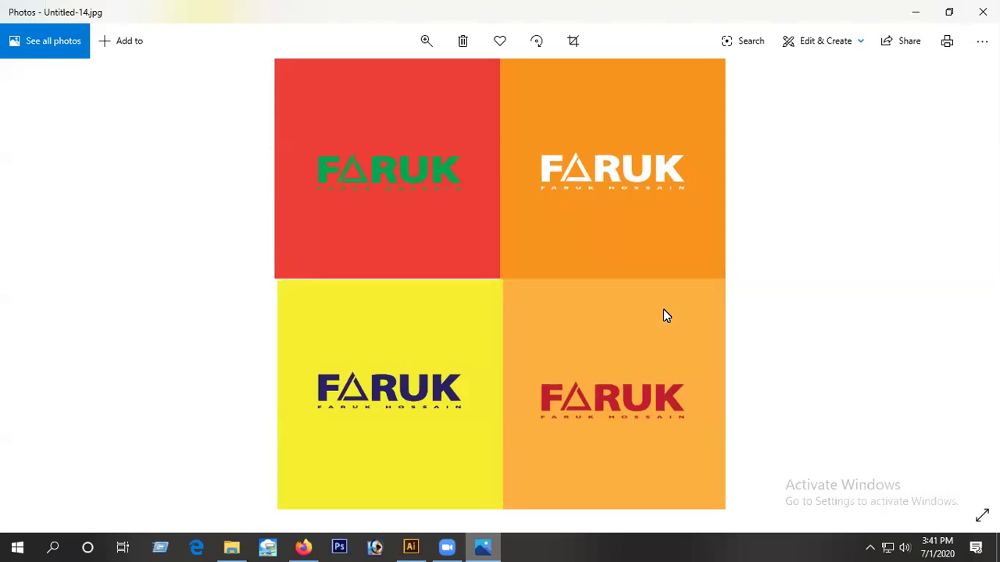
key(Right)
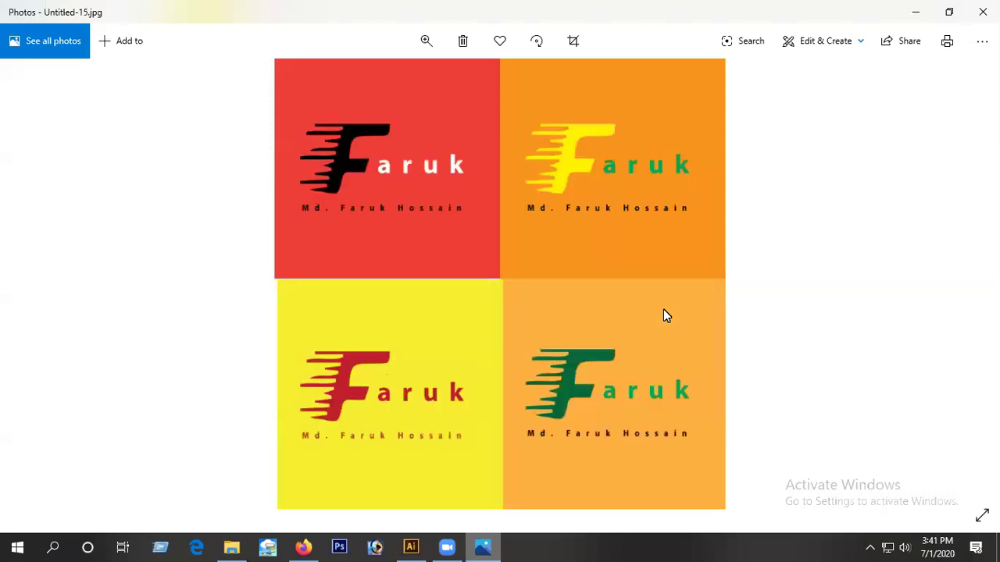
key(Right)
key(Right)
key(Right)
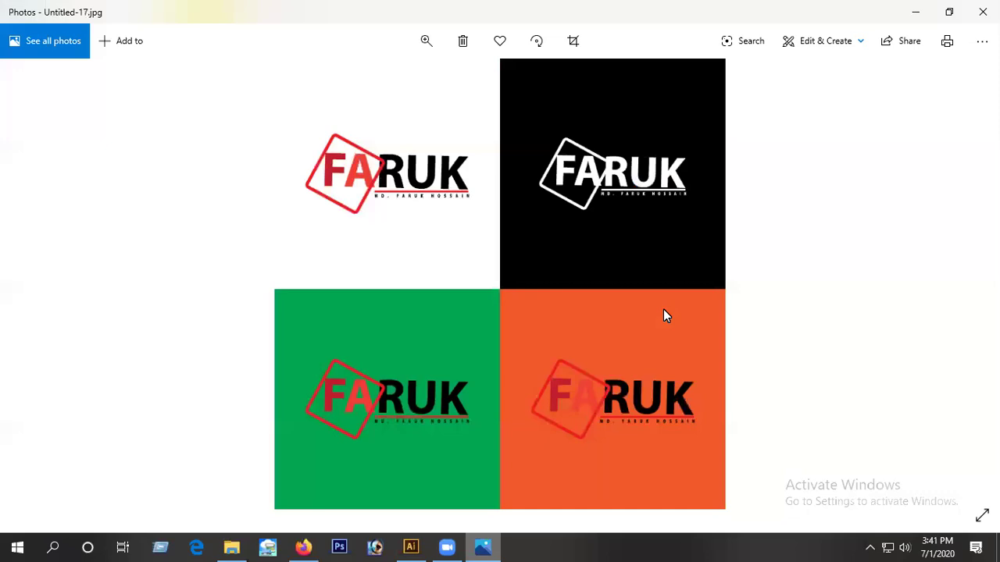
Compare the Green Word logo in Untitled-19.jpg with the Apon Logo design in Untitled-20.jpg
key(Right)
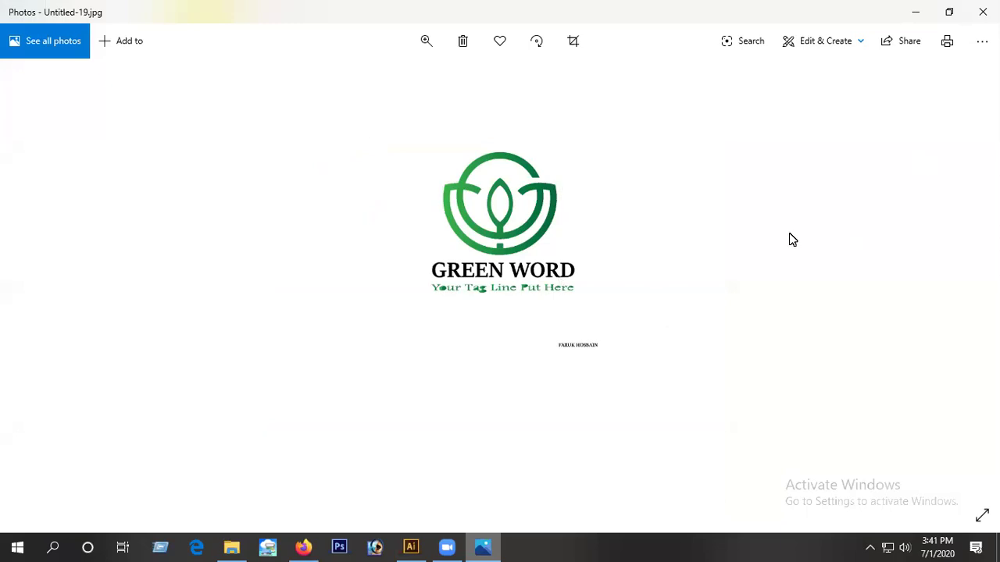
key(Right)
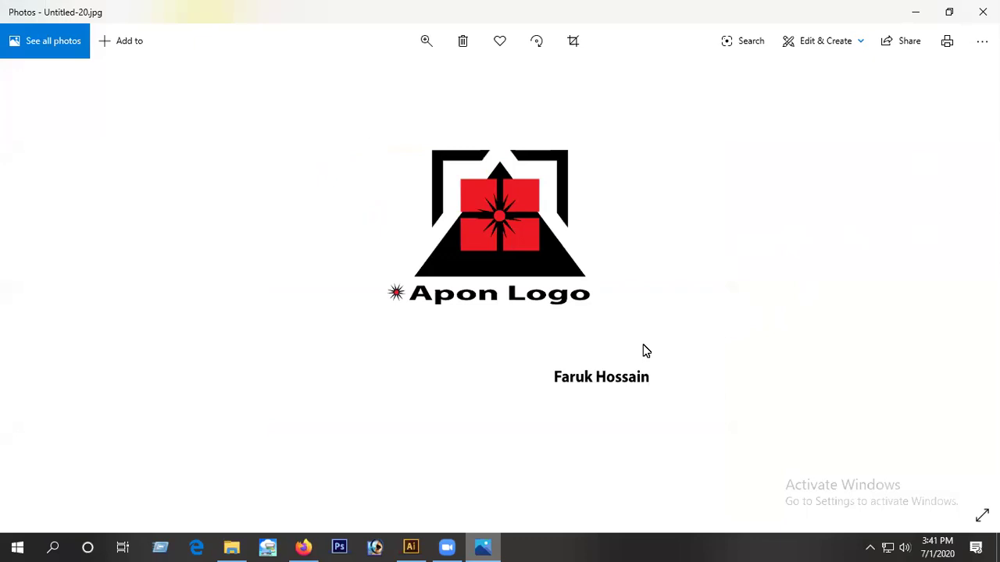
key(Left)
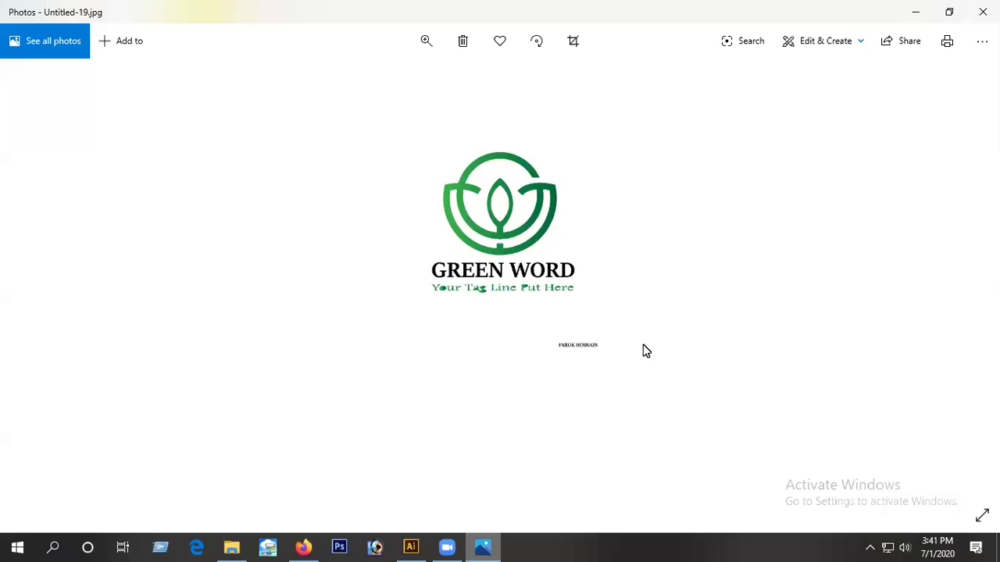
key(Right)
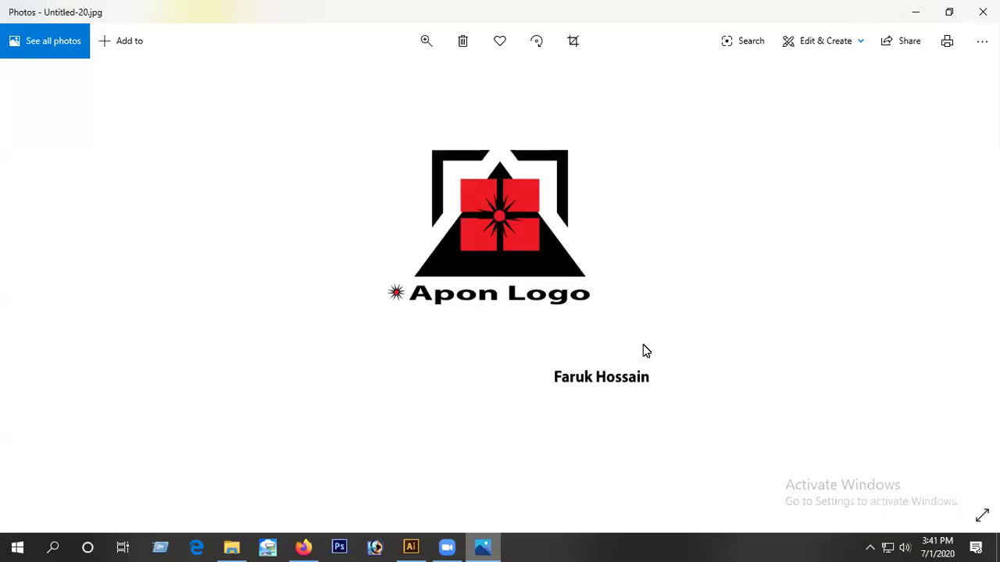
key(Left)
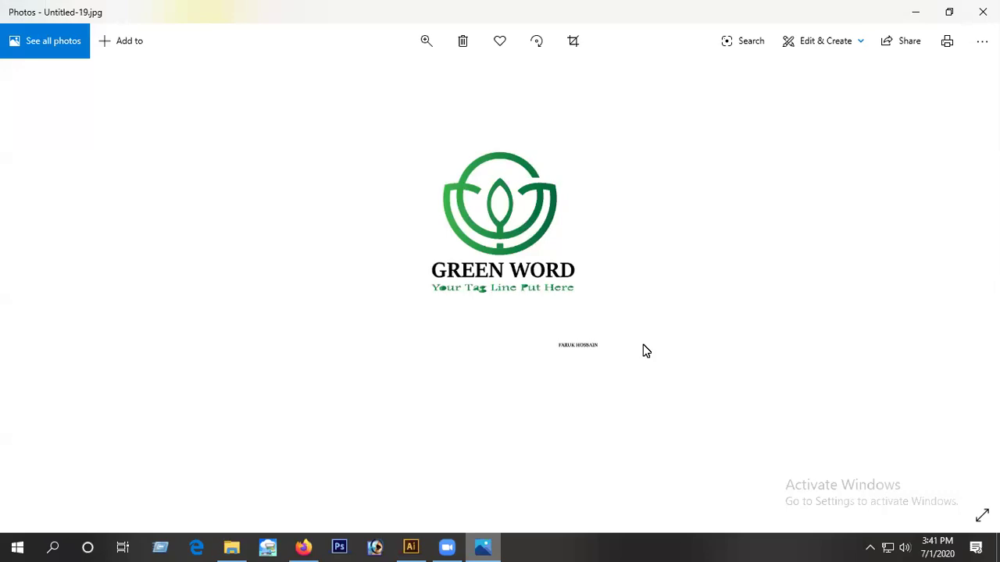
key(Right)
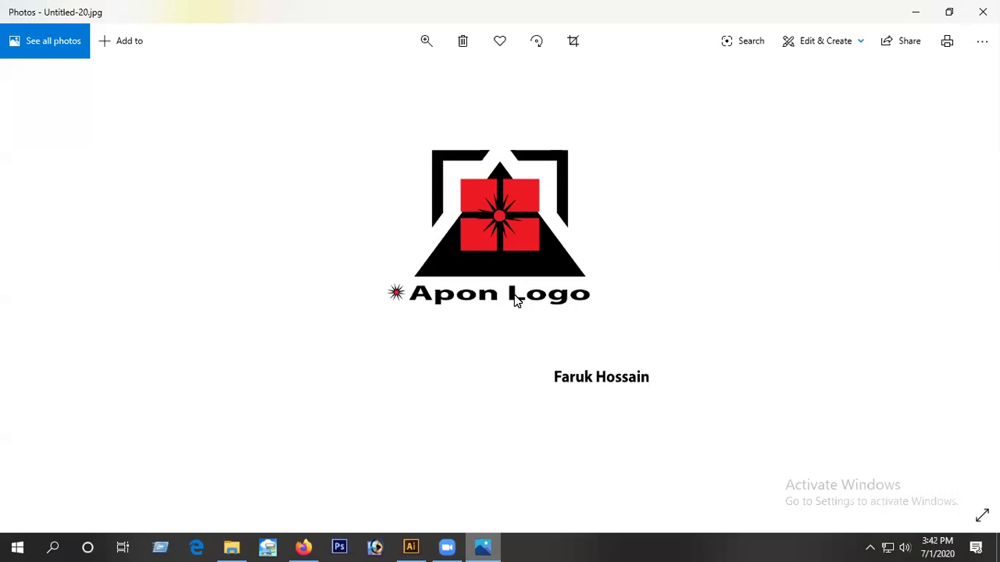
Look through the remaining designs, including the brochure template, to the Idol Fashion House business card mockup in Untitled-103.jpg
scroll(555, 254, down, 6)
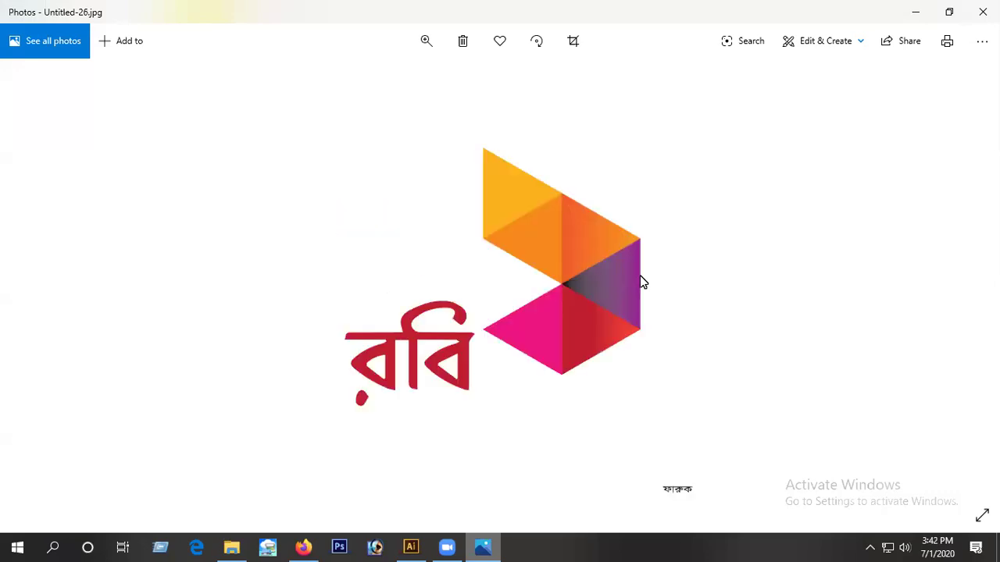
scroll(641, 282, down, 1)
scroll(642, 282, down, 3)
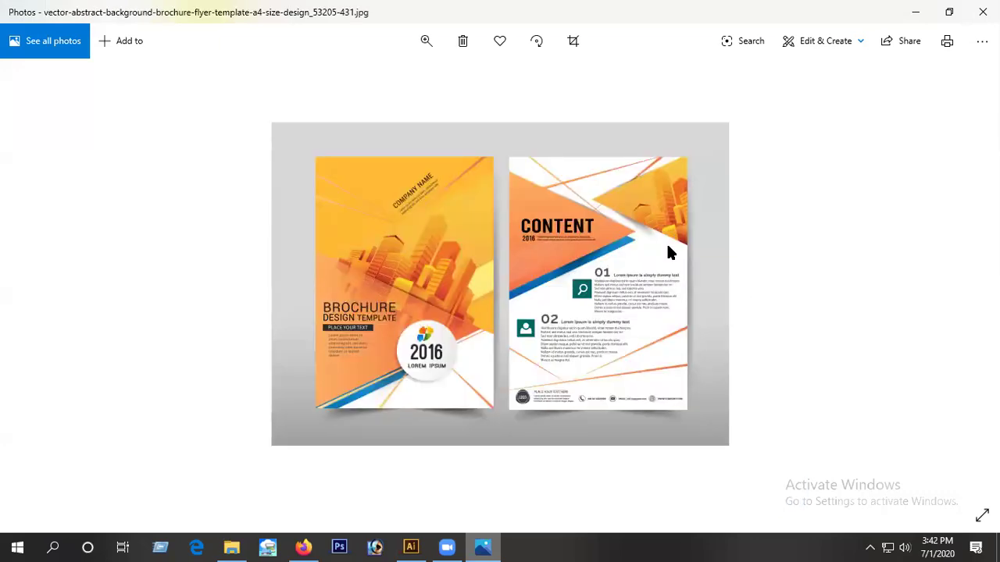
click(812, 284)
key(Left)
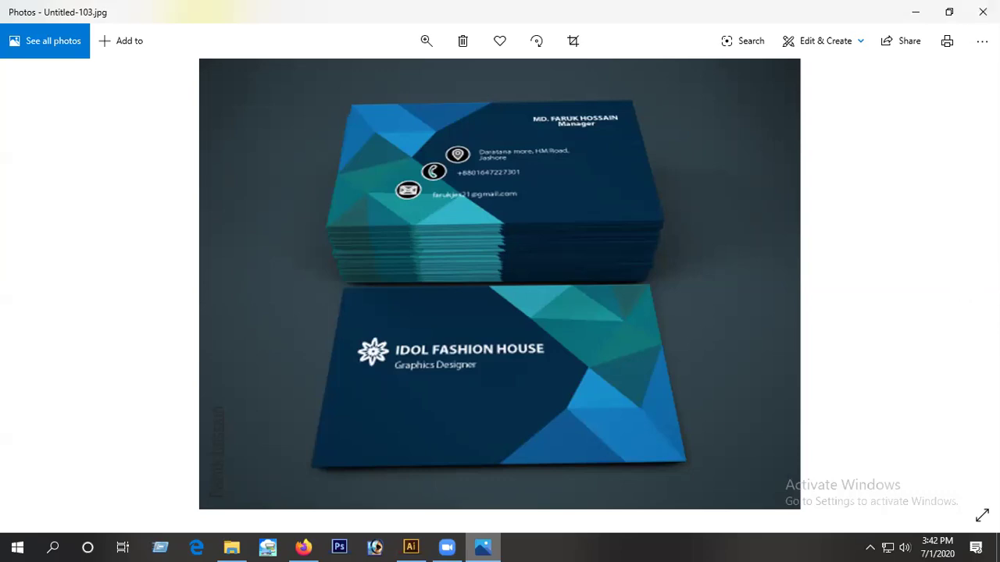
Close the business card picture and look through the design files in the Graphic Degine folder
click(982, 12)
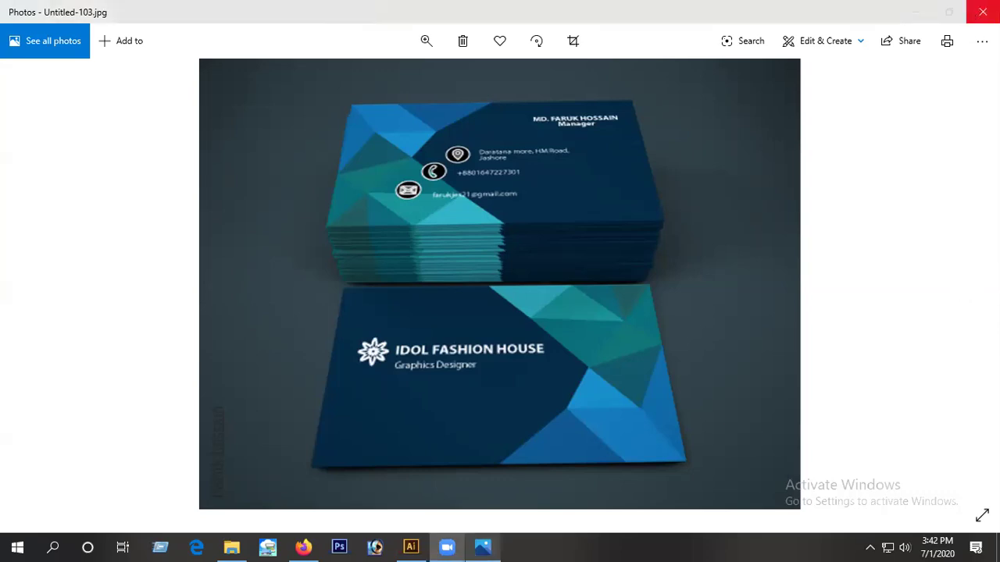
click(982, 12)
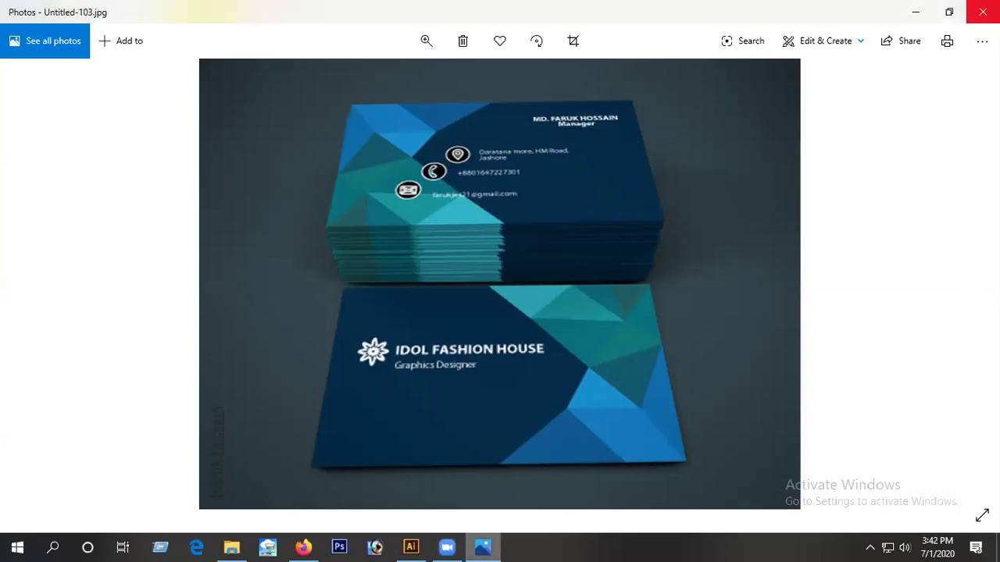
scroll(768, 312, up, 5)
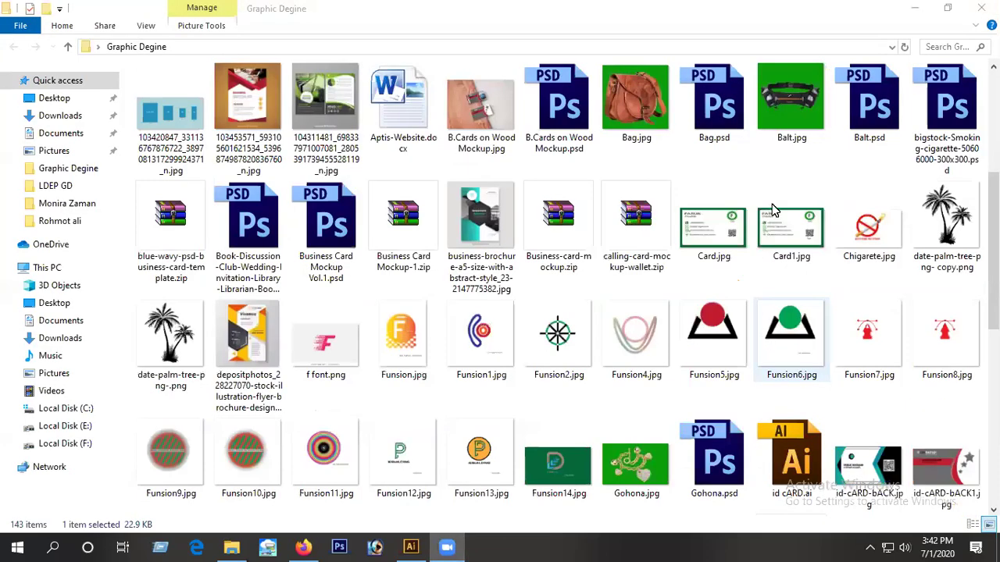
scroll(772, 207, down, 8)
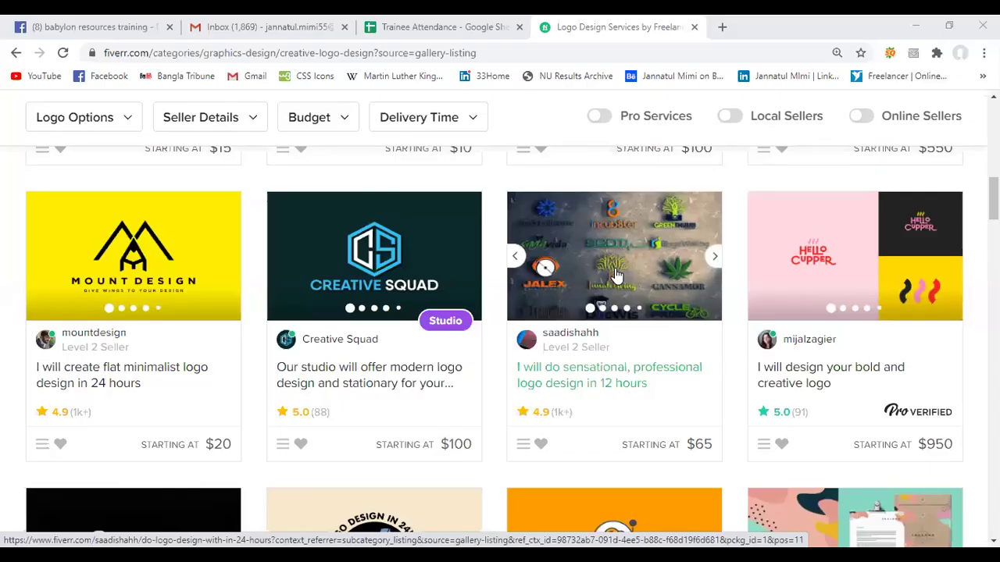
Examine the logo design gigs, sample images and starting prices in Fiverr's Logo Design listing
scroll(616, 275, down, 1)
scroll(599, 334, up, 2)
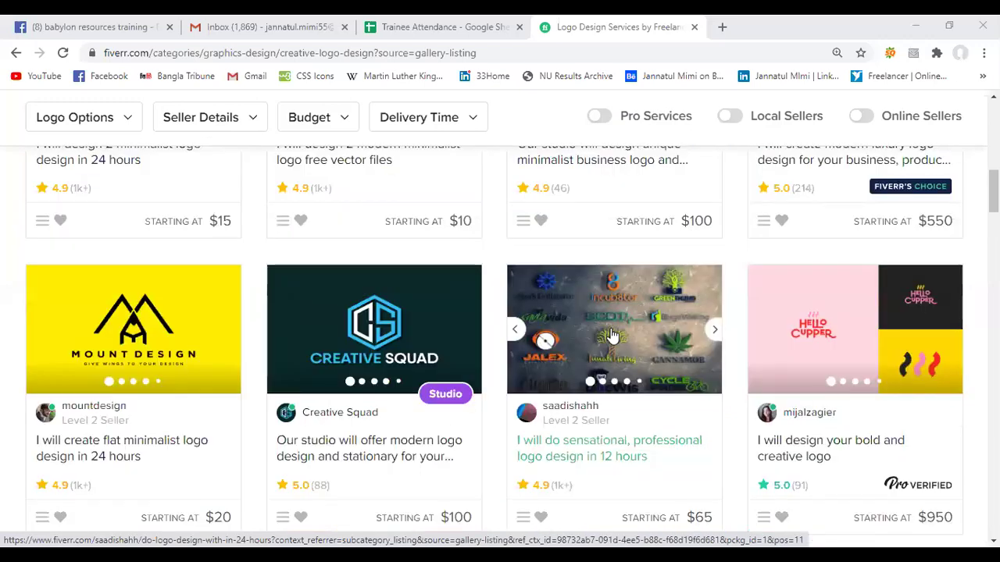
scroll(609, 336, down, 3)
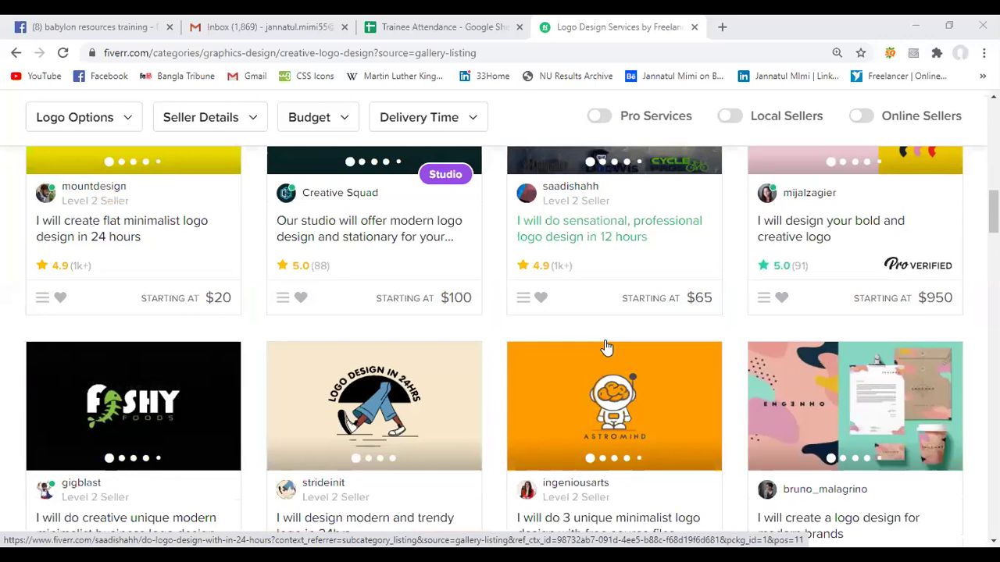
scroll(613, 336, down, 7)
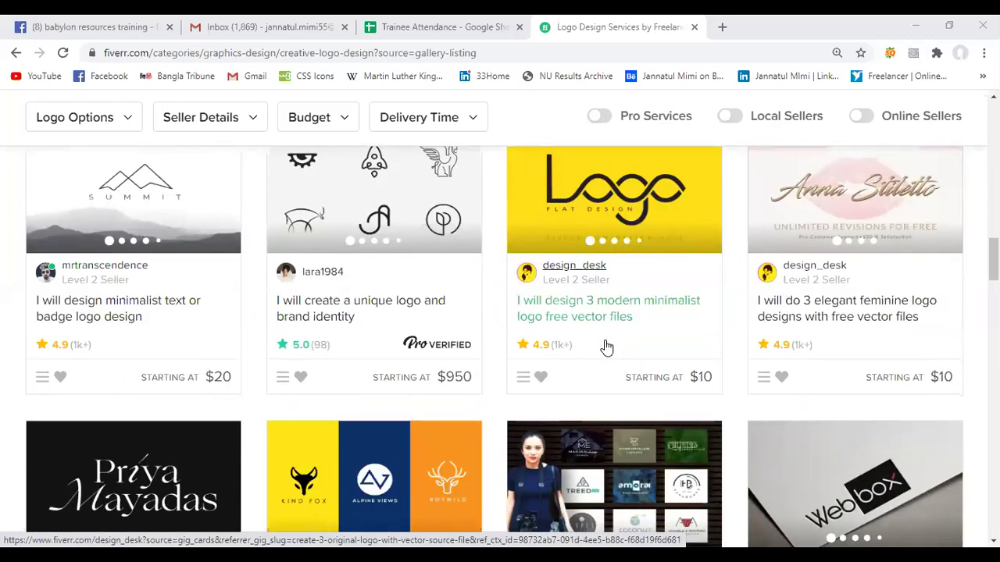
scroll(606, 347, down, 5)
scroll(606, 347, up, 3)
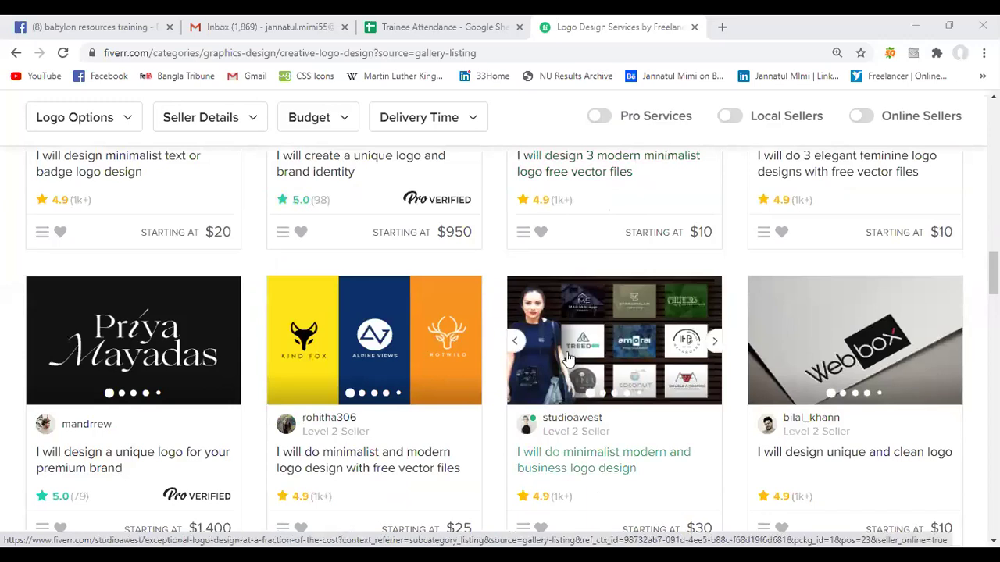
scroll(568, 357, down, 3)
scroll(722, 294, up, 2)
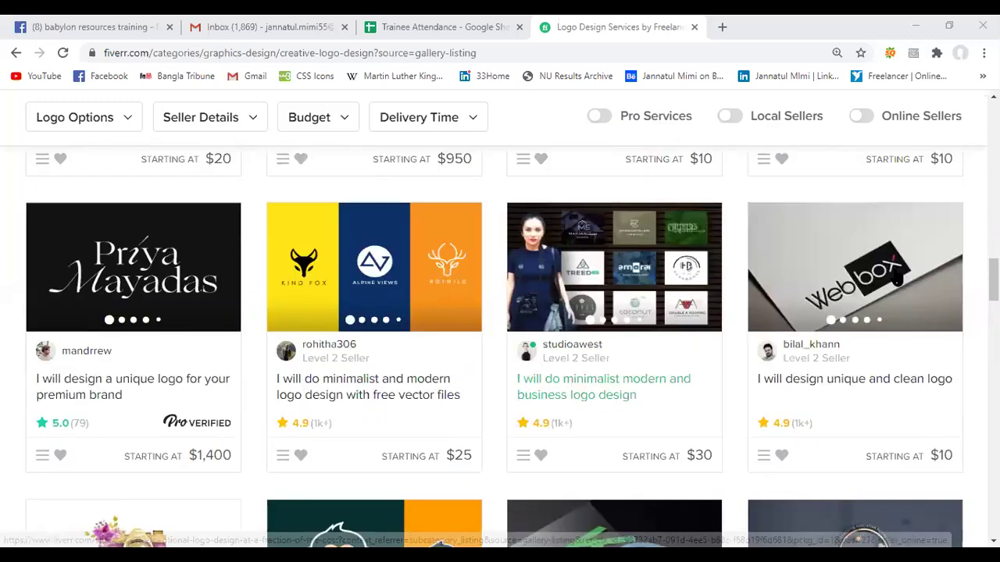
Open the "I will design unique and clean logo" gig with the Webbox sample and examine its images and Basic package
click(896, 273)
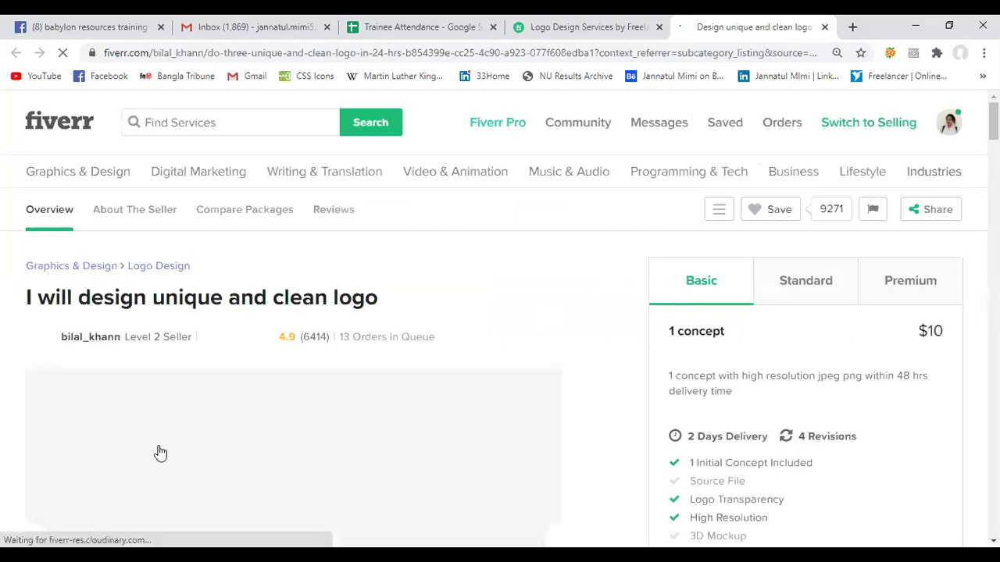
scroll(160, 453, down, 1)
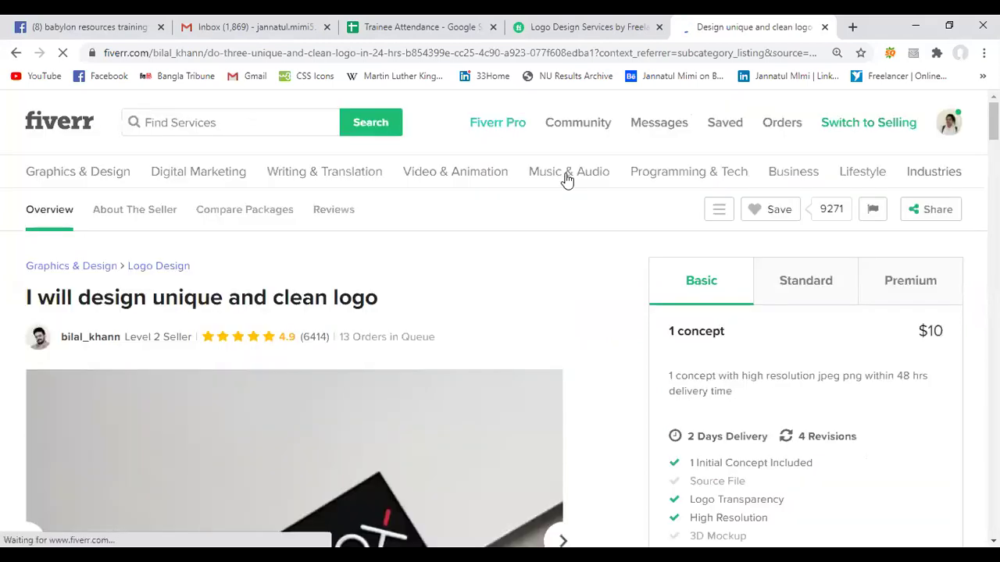
scroll(564, 227, down, 2)
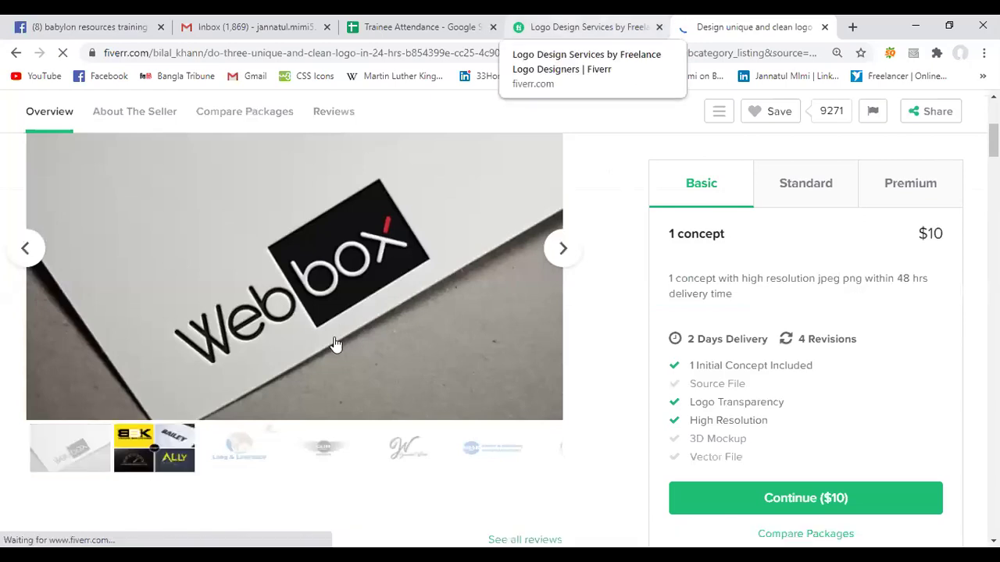
scroll(401, 384, up, 4)
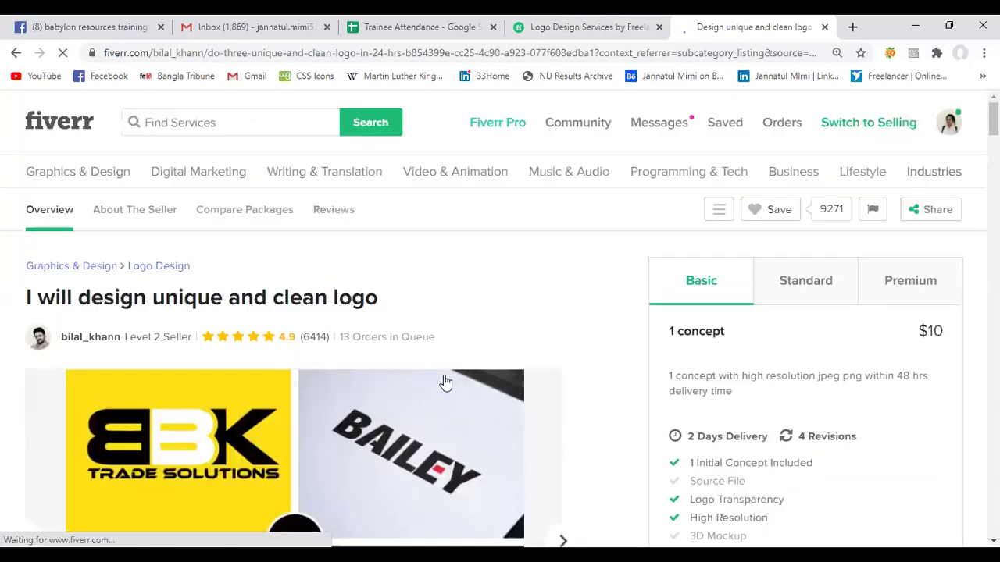
Examine the enlarged logo samples of the "I will design unique and clean logo" gig and close the enlarged image
scroll(175, 333, down, 4)
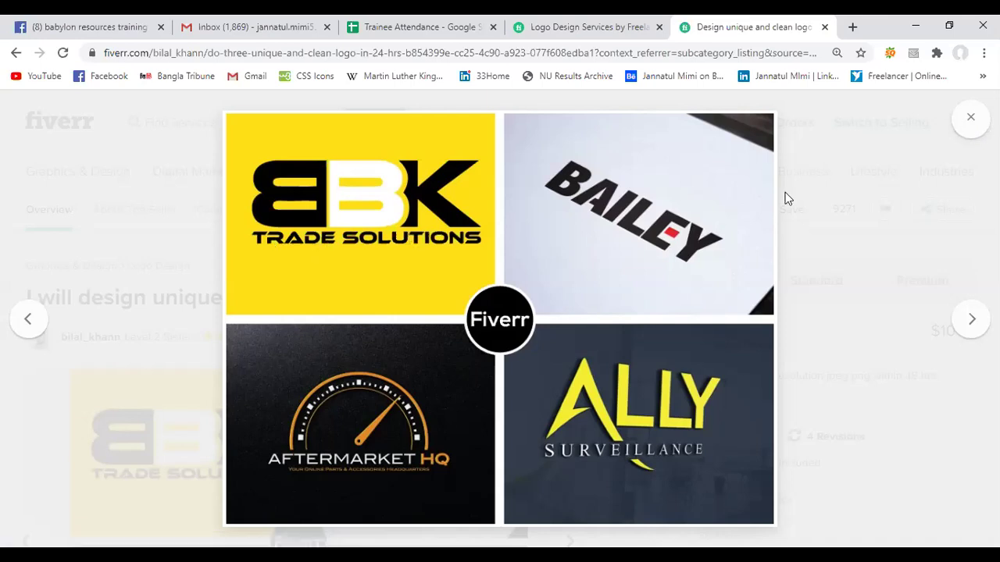
click(969, 121)
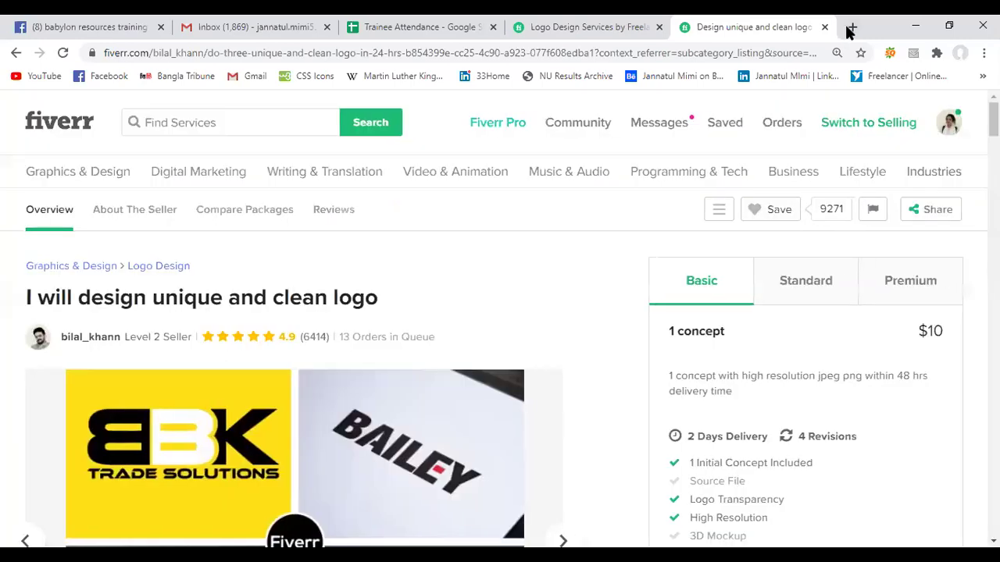
Search Google for 1000freefonts in a new browser tab and open the 1001 Free Fonts website
click(850, 28)
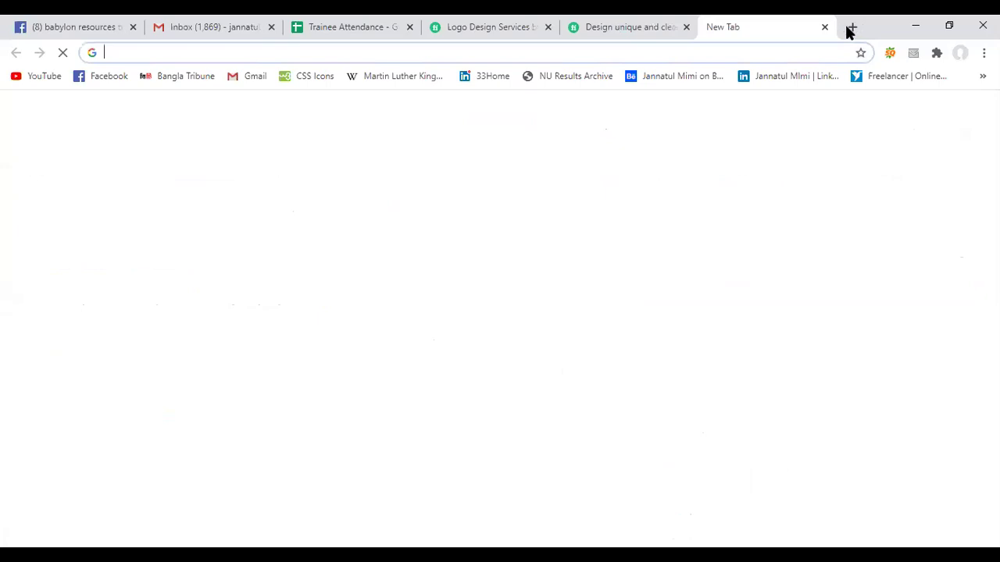
text(1000)
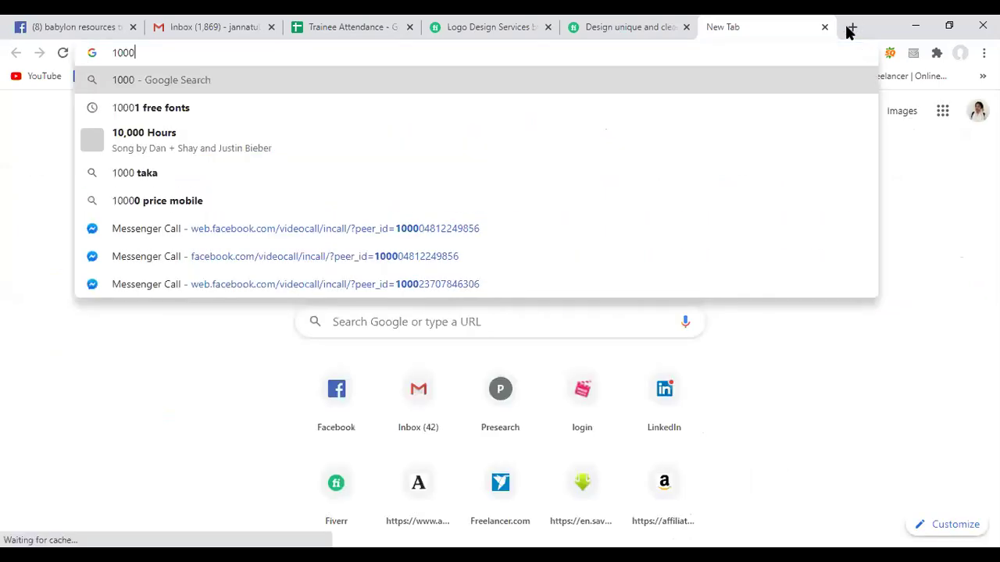
text(free)
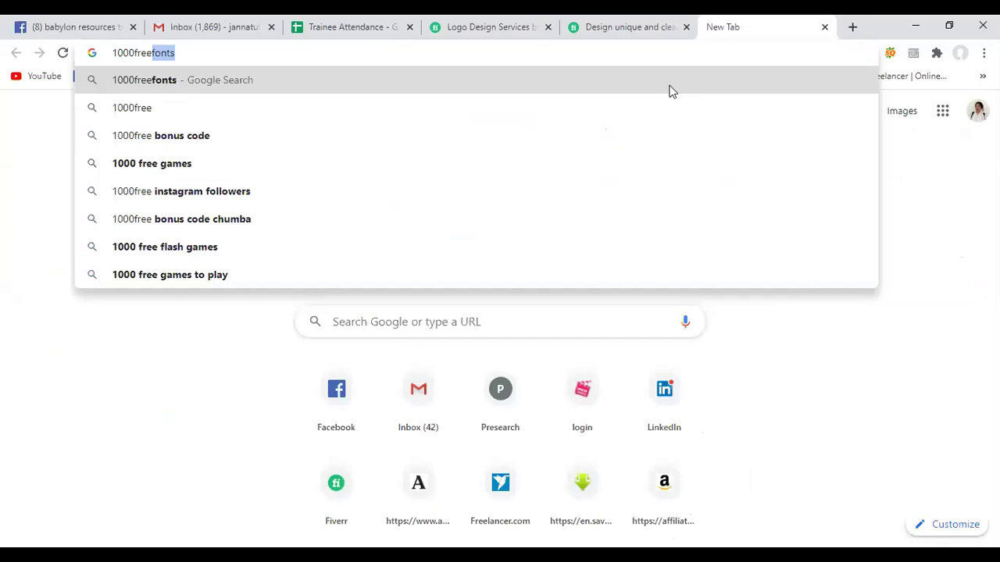
key(Return)
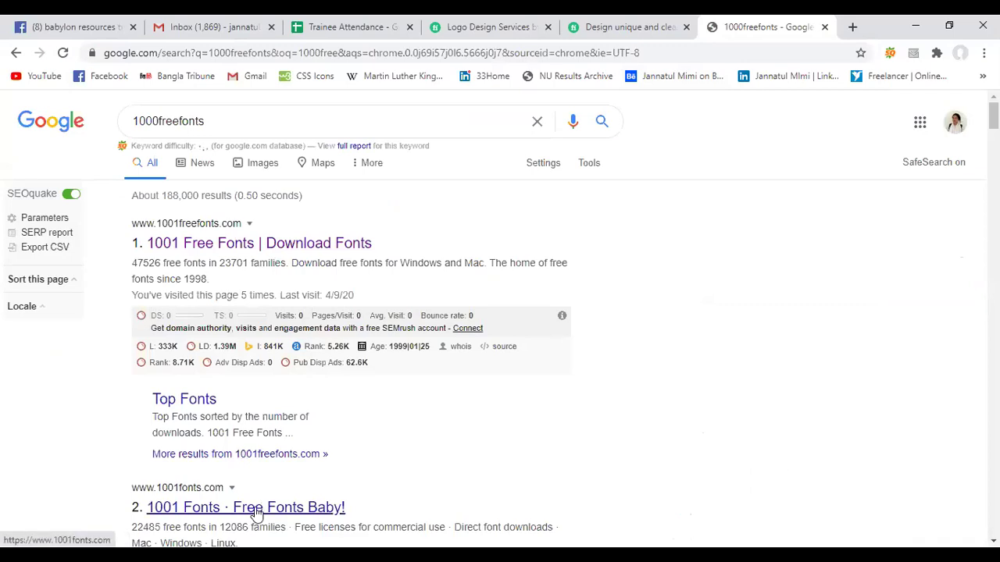
click(240, 256)
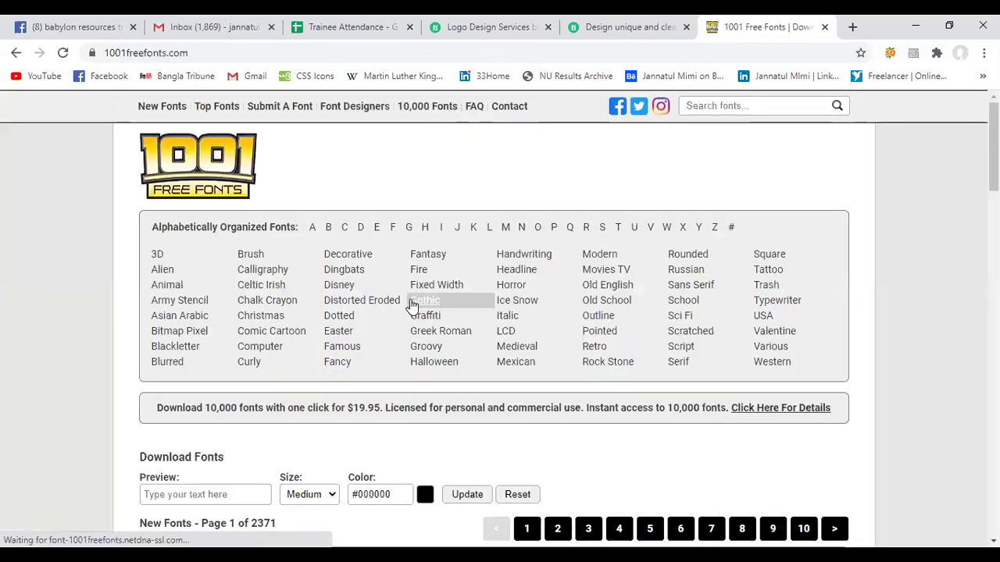
Look through the font samples on the first page of new fonts, from Loving You to Single Signature
scroll(412, 305, down, 3)
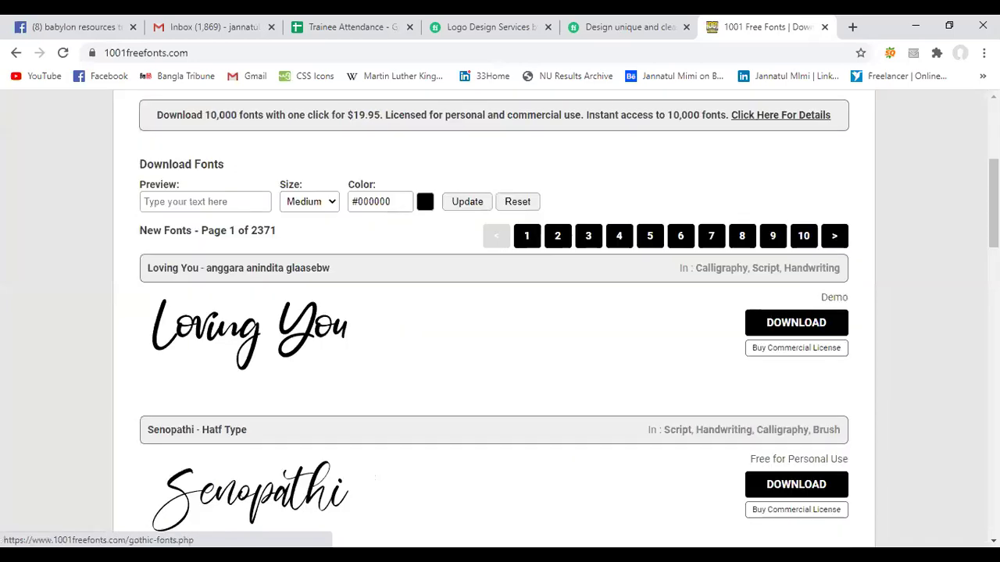
scroll(382, 318, down, 2)
scroll(382, 319, down, 3)
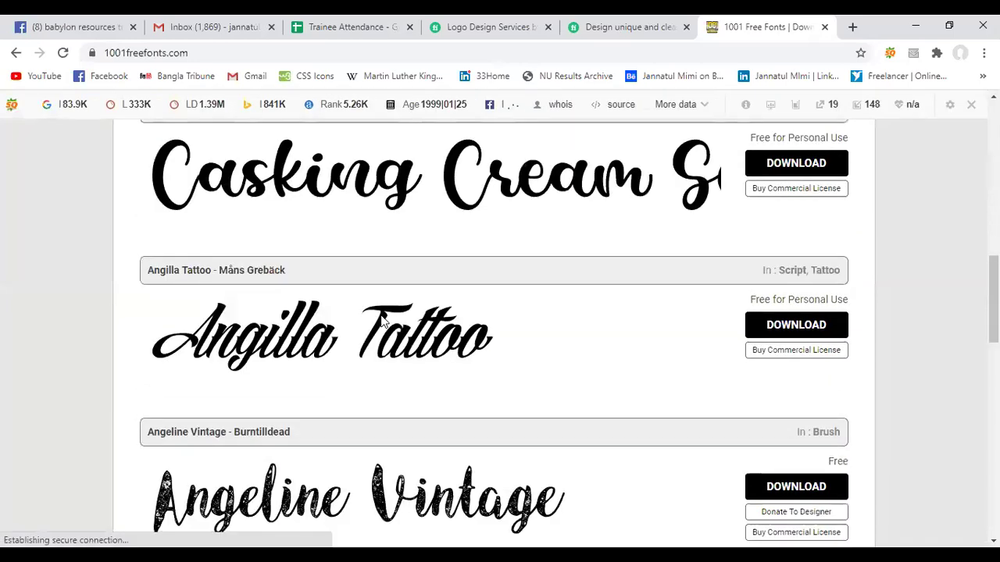
scroll(382, 319, down, 5)
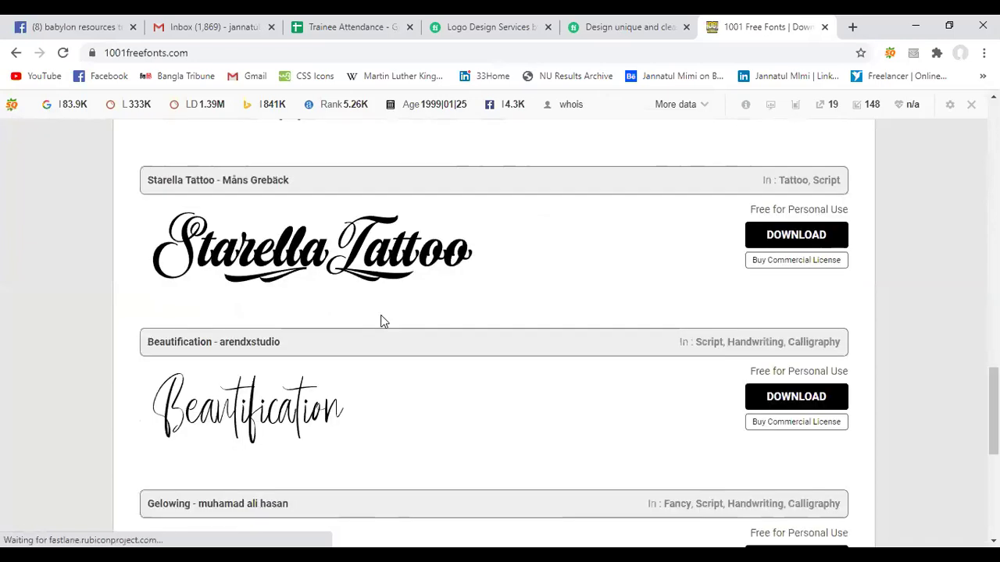
scroll(502, 315, down, 10)
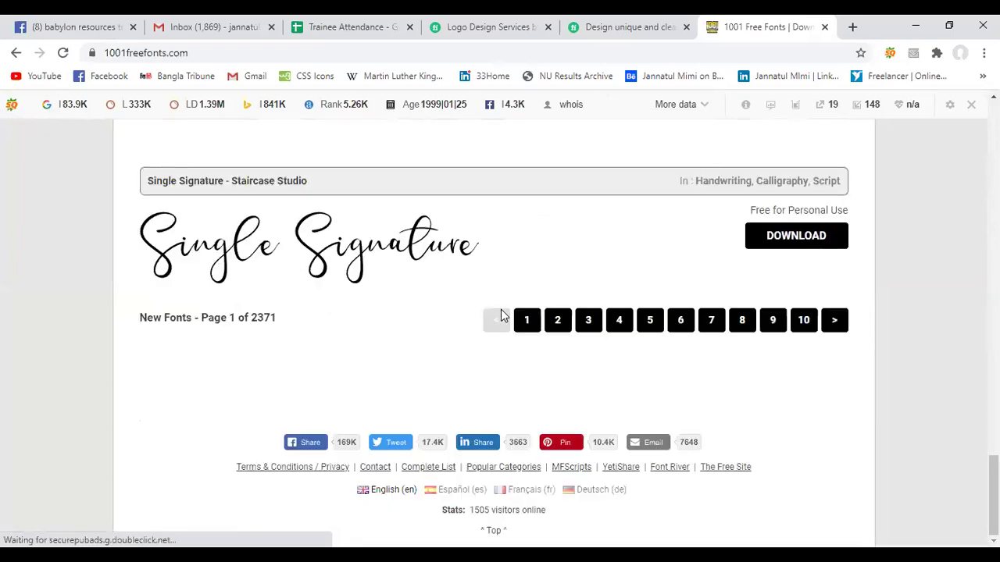
Go to page 2 of the new fonts and look through all of its font samples
click(559, 329)
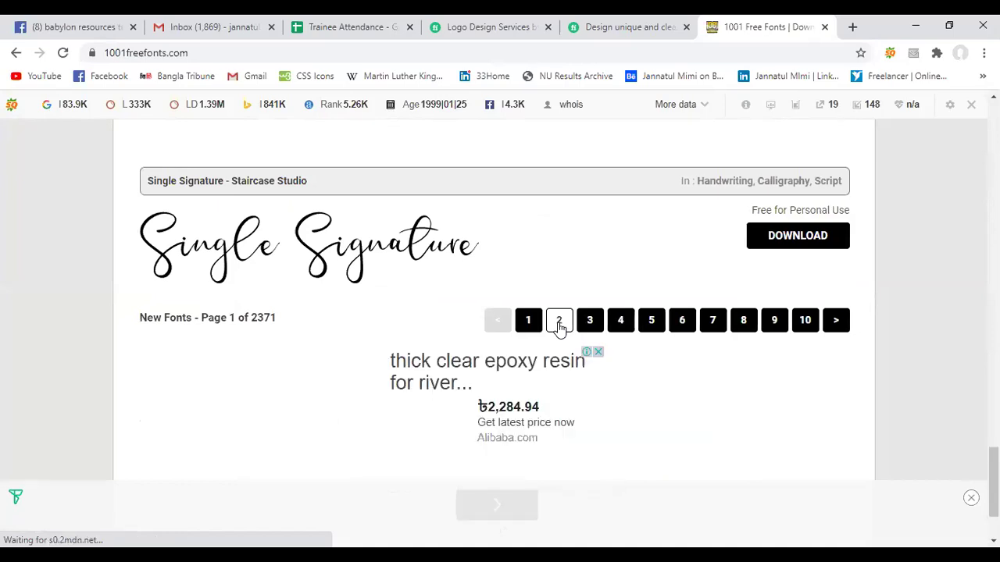
scroll(559, 328, down, 1)
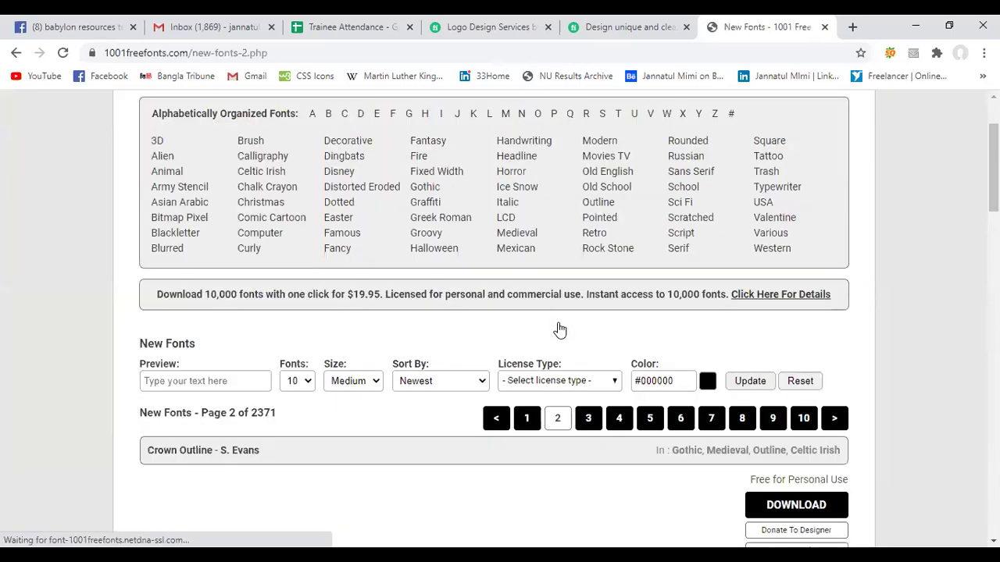
scroll(201, 402, down, 3)
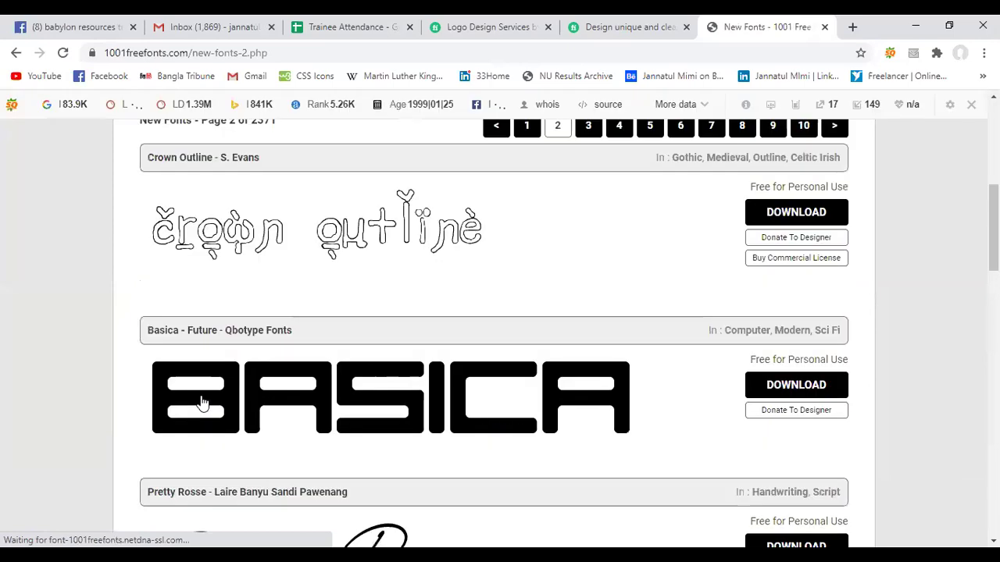
scroll(344, 405, down, 2)
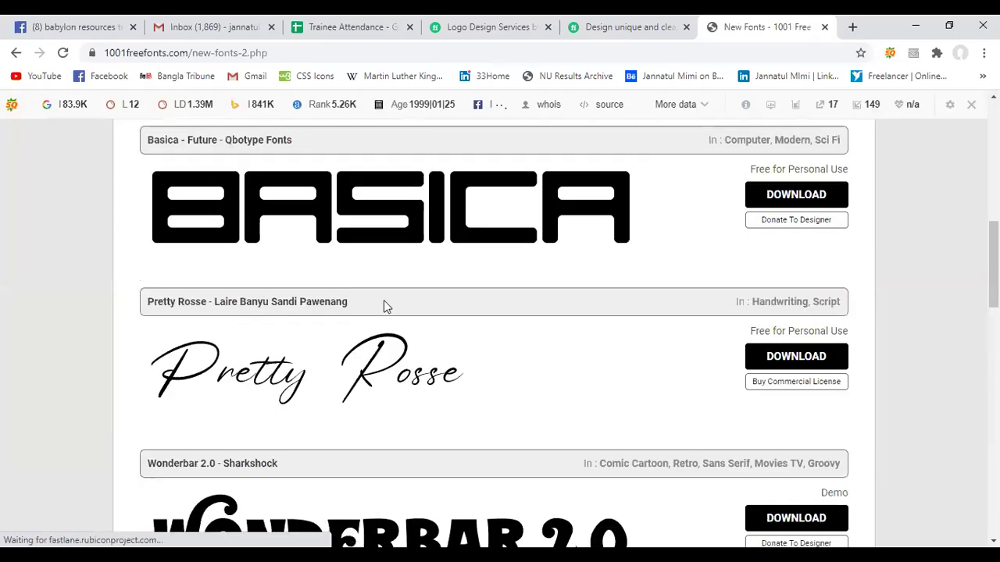
scroll(339, 384, down, 3)
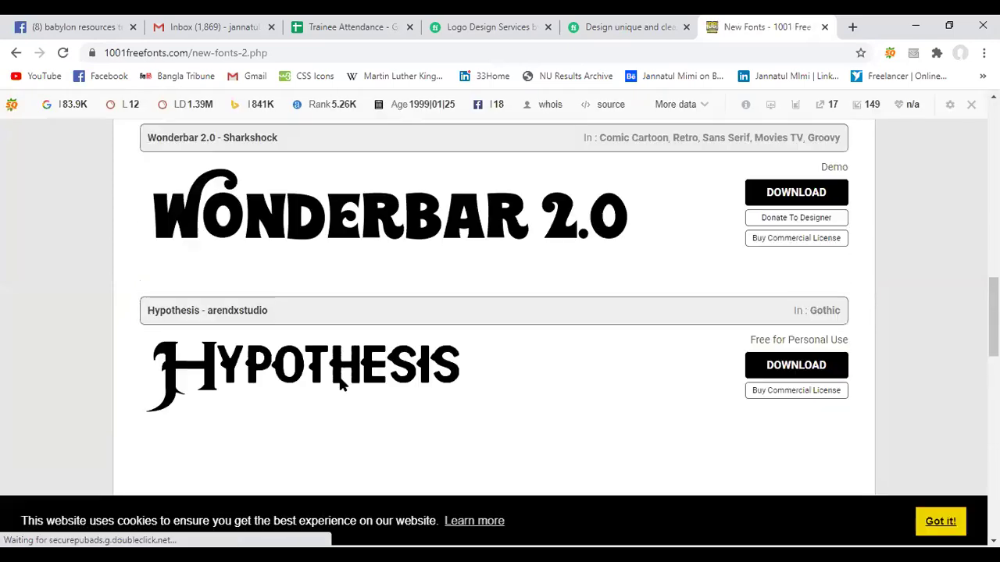
scroll(341, 384, down, 3)
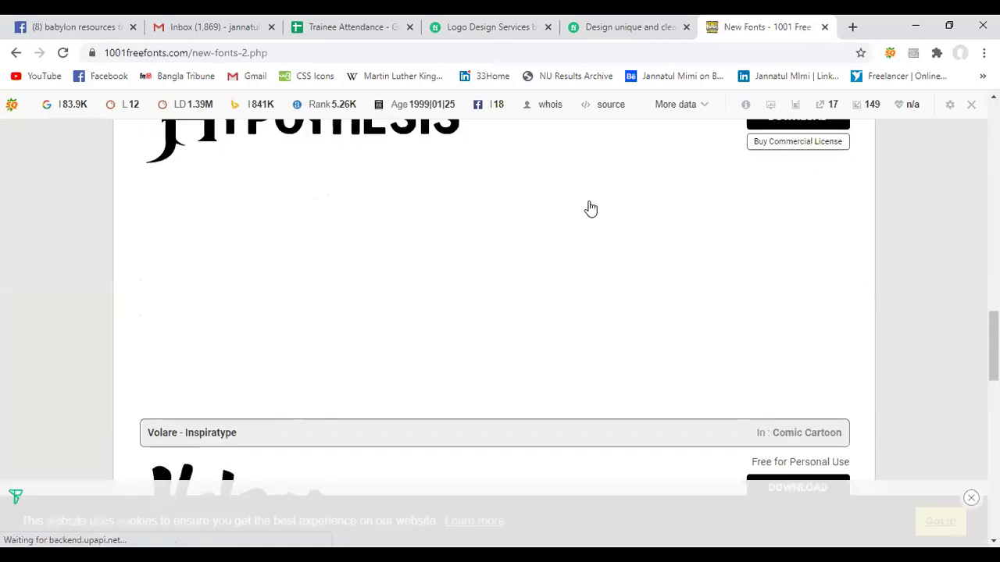
scroll(591, 209, down, 5)
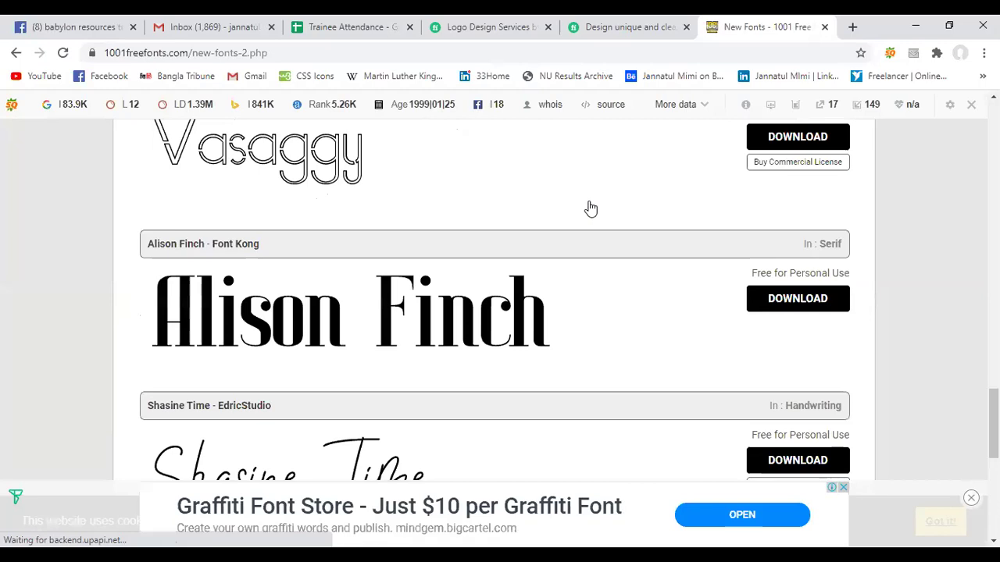
scroll(591, 208, down, 5)
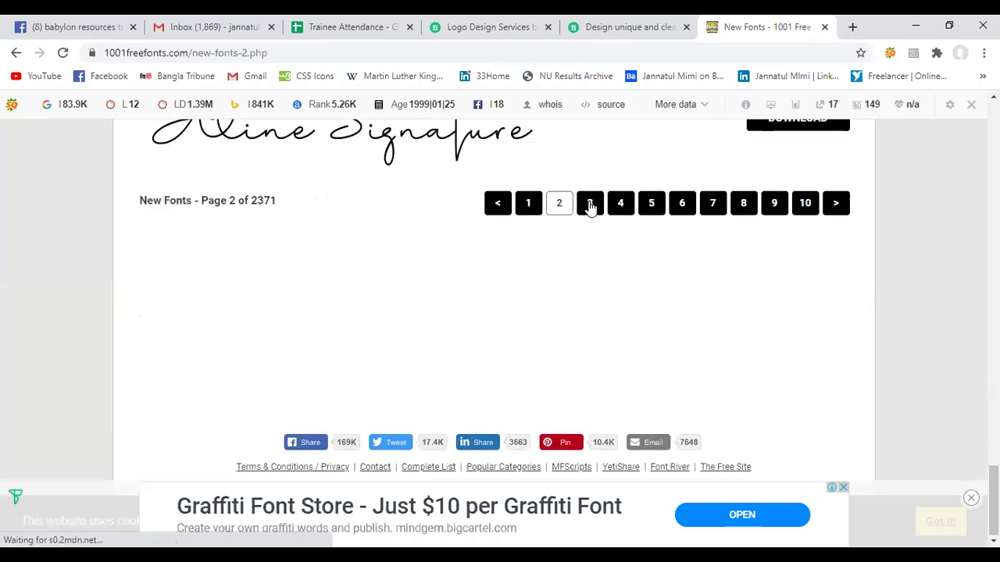
Go to page 3 of the new fonts and look through its samples, including Buon Umore, Dunford Moore and Bongus
click(590, 206)
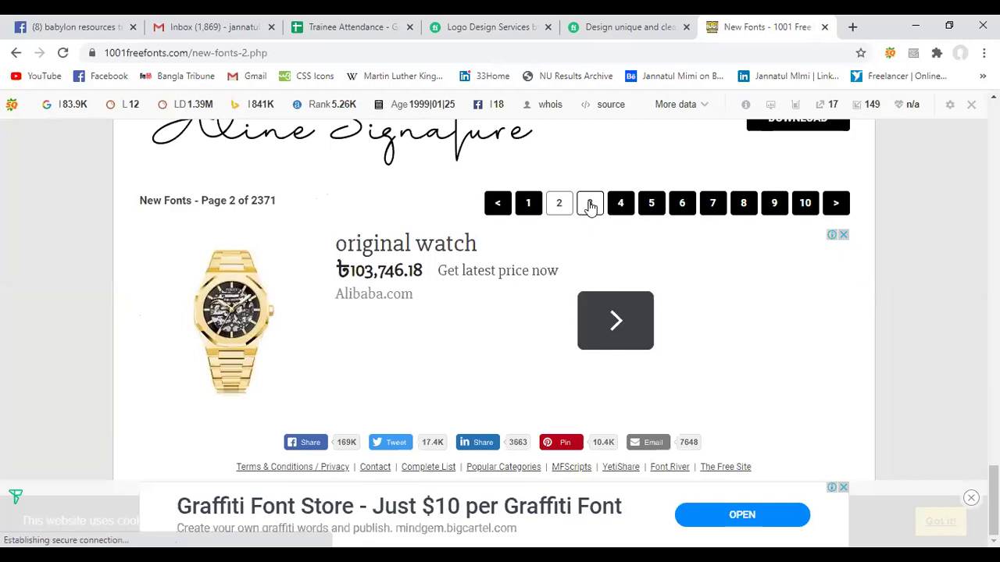
click(590, 205)
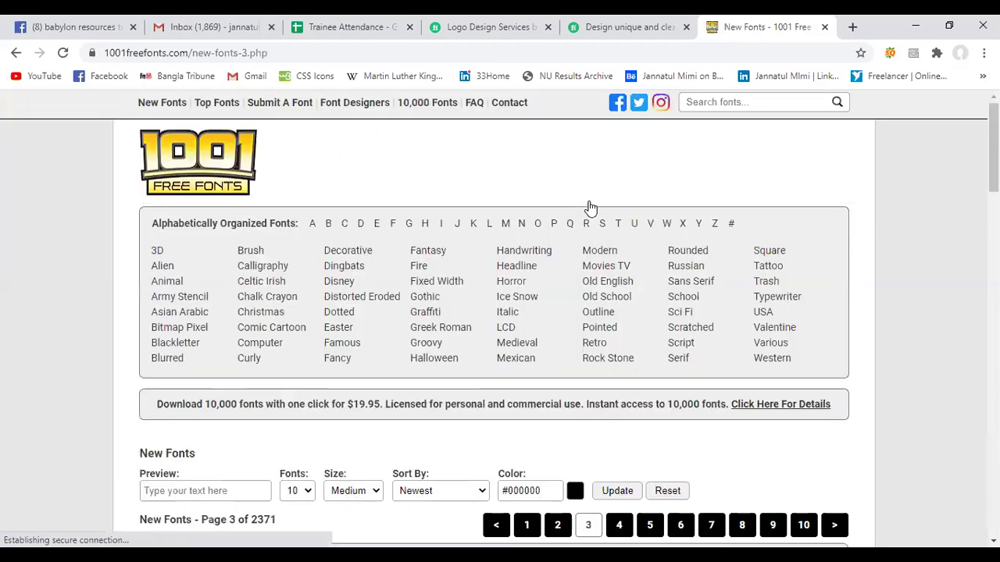
scroll(591, 207, down, 5)
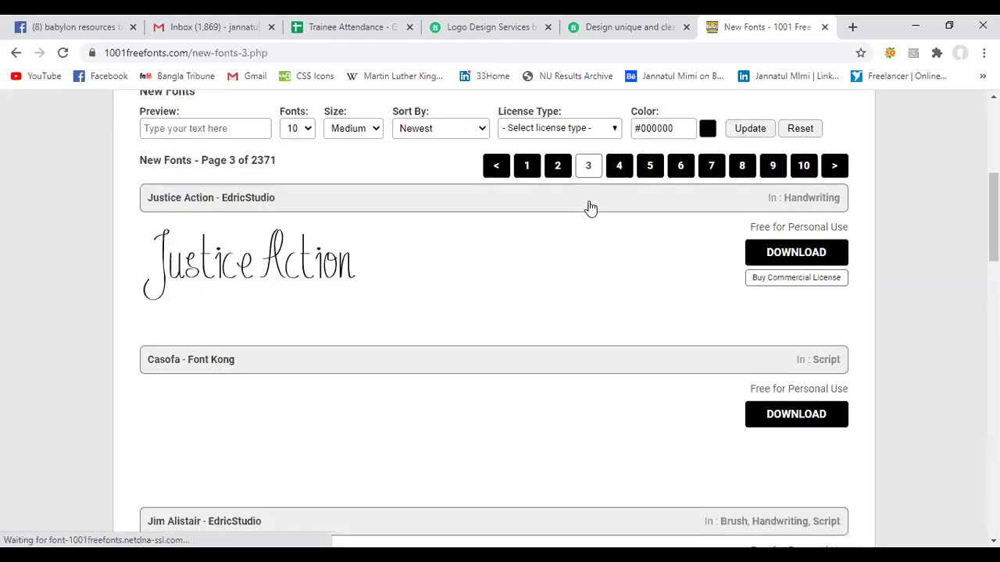
scroll(610, 292, down, 7)
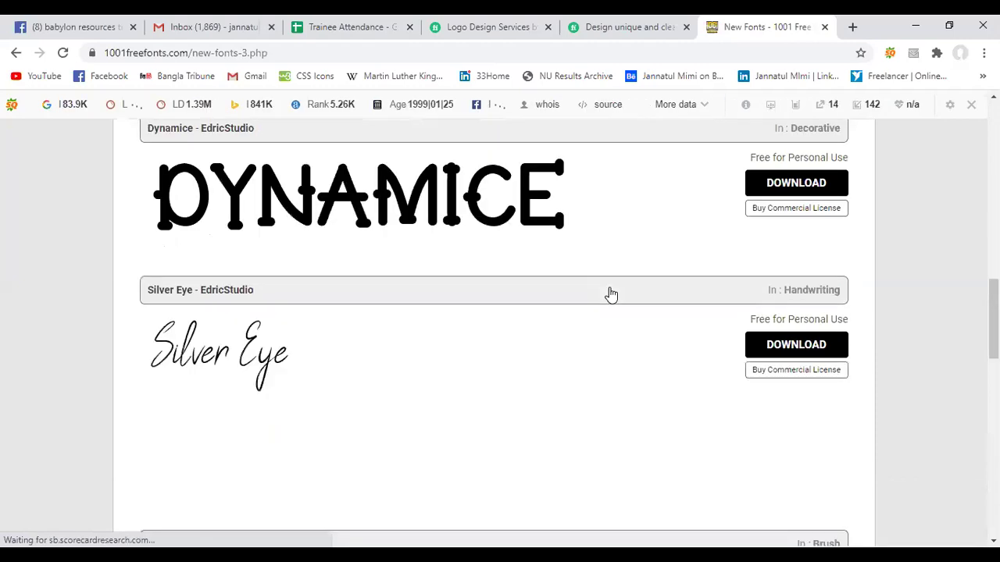
scroll(611, 294, down, 4)
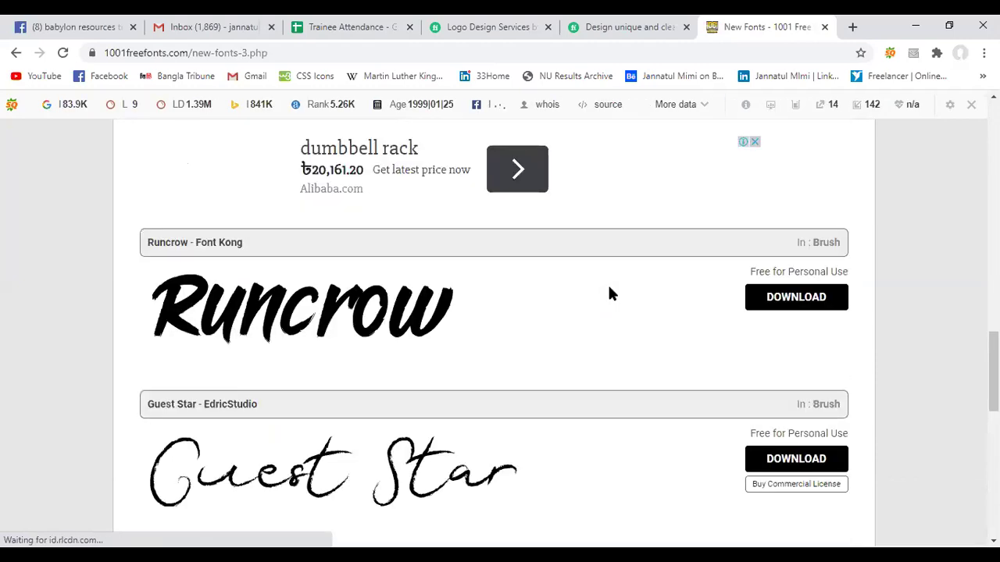
scroll(611, 294, down, 5)
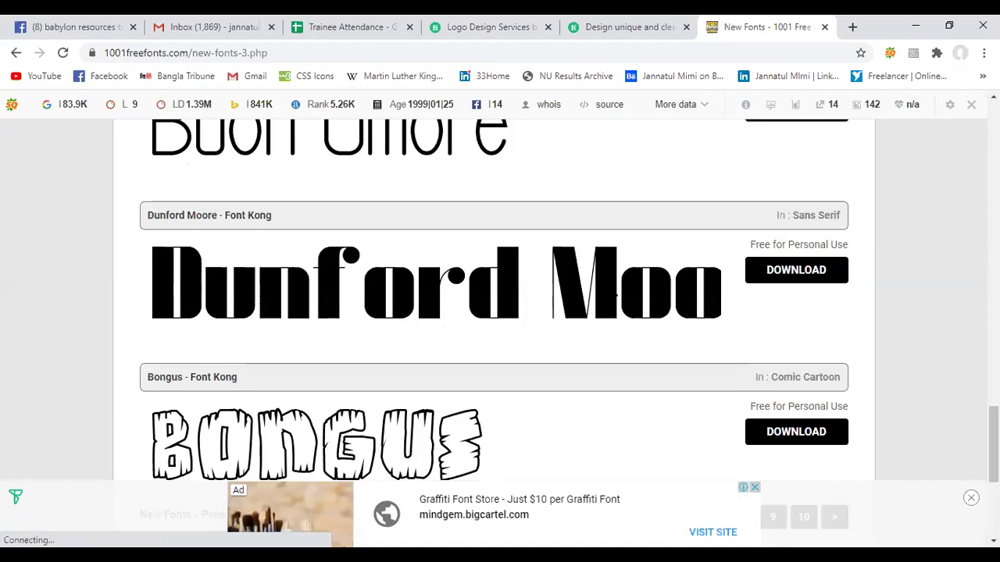
scroll(609, 289, down, 4)
scroll(609, 289, up, 4)
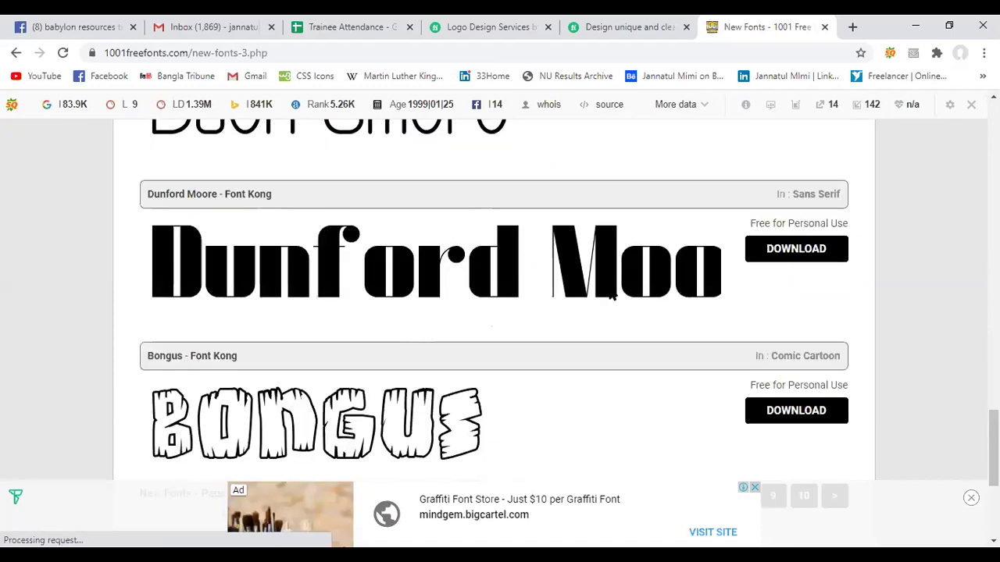
scroll(793, 244, up, 2)
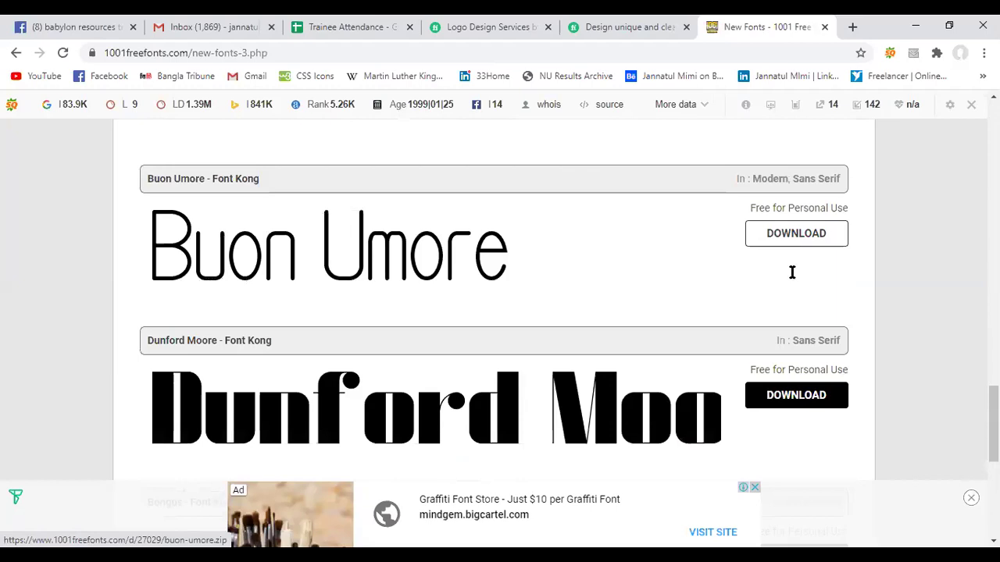
Download the Dunford Moore font from page 3 of the new fonts
scroll(800, 323, down, 1)
click(796, 323)
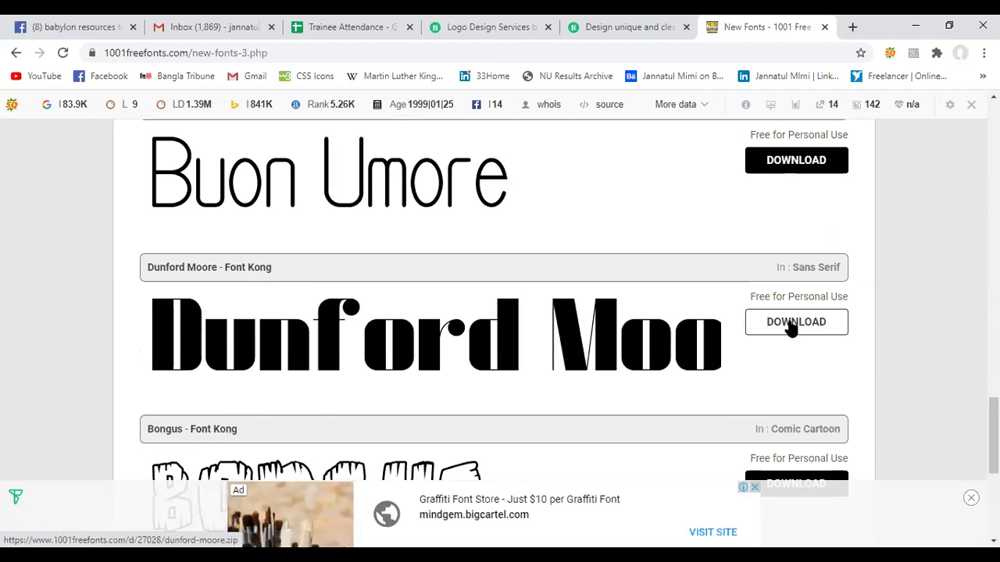
click(793, 328)
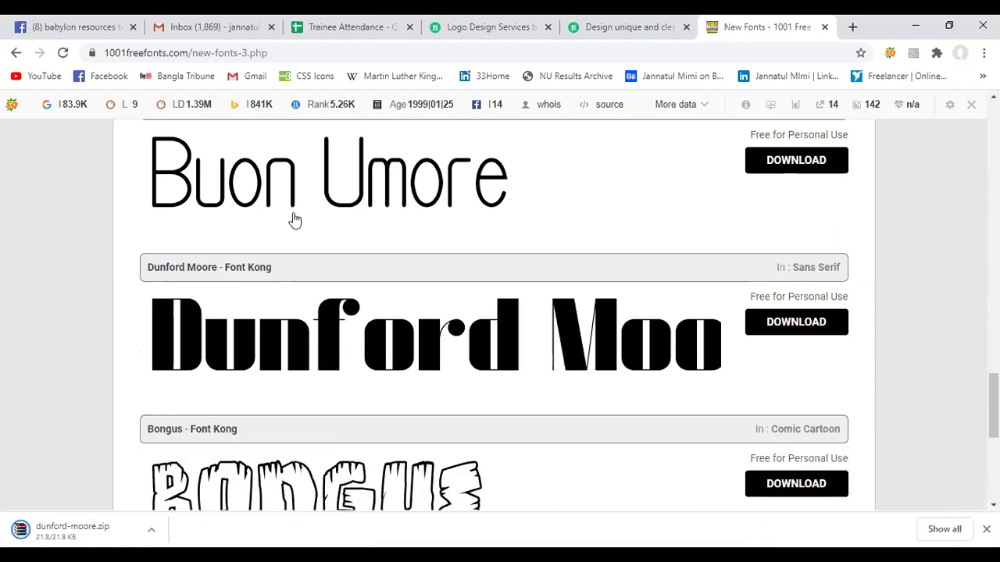
Locate the downloaded dunford-moore.zip and open the extracted dunford-moore folder in Downloads
scroll(295, 221, down, 2)
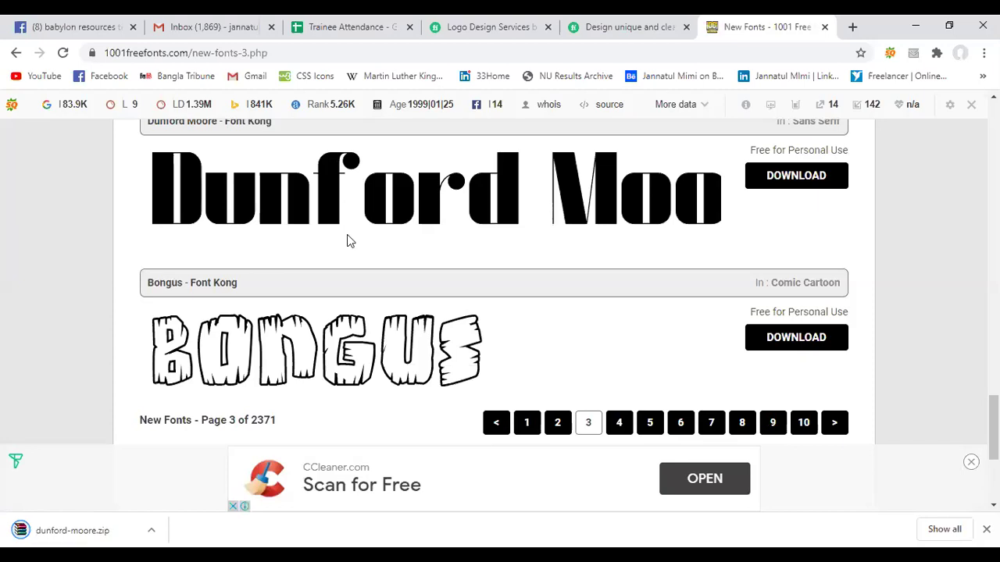
click(158, 531)
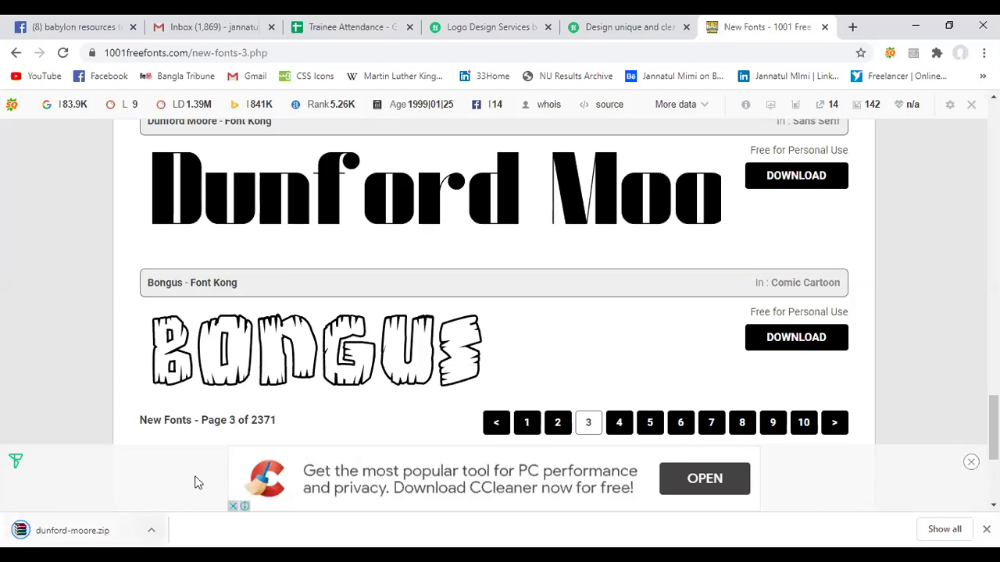
click(197, 481)
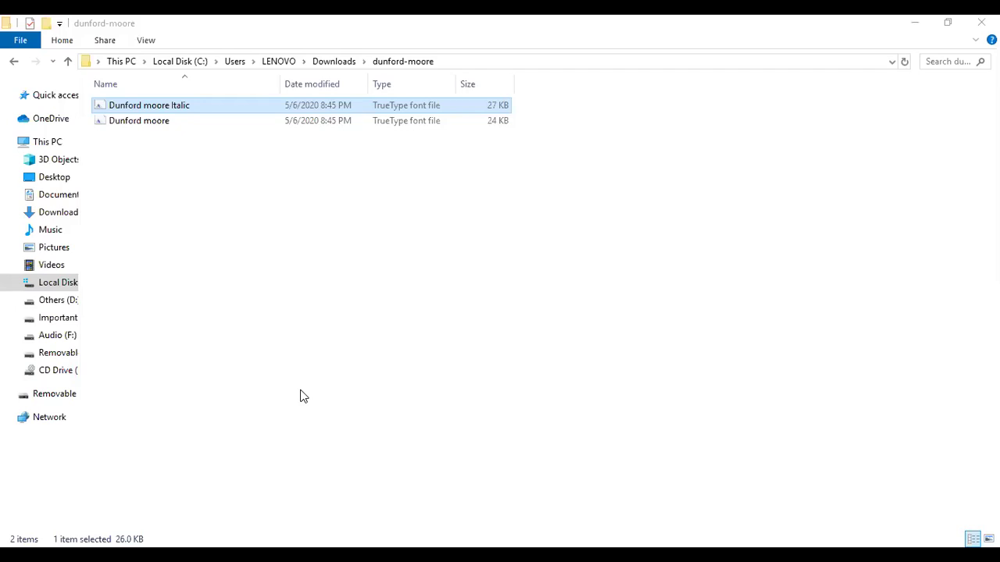
Open the Dunford moore Italic font file to preview its characters and switch to Illustrator
click(242, 122)
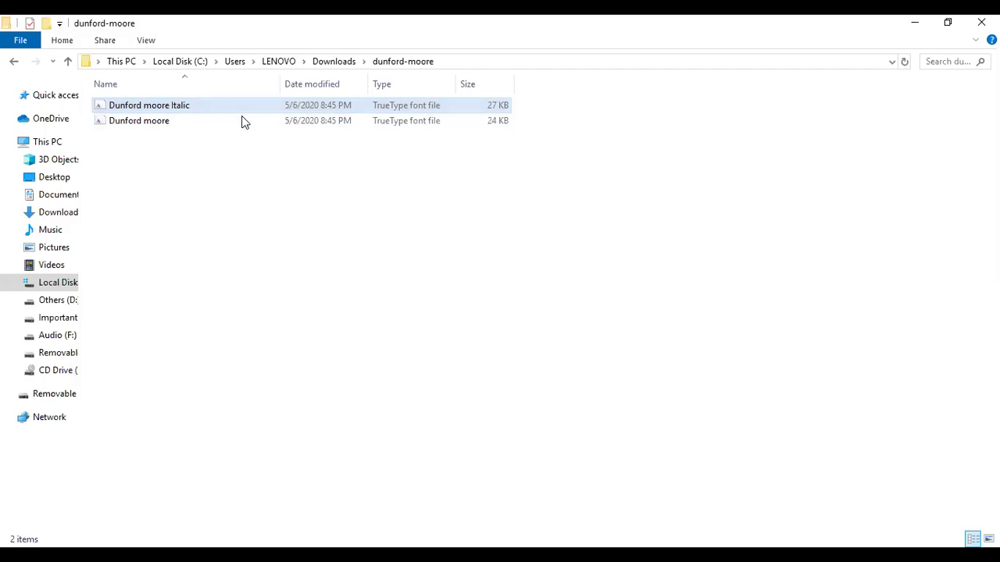
key(Return)
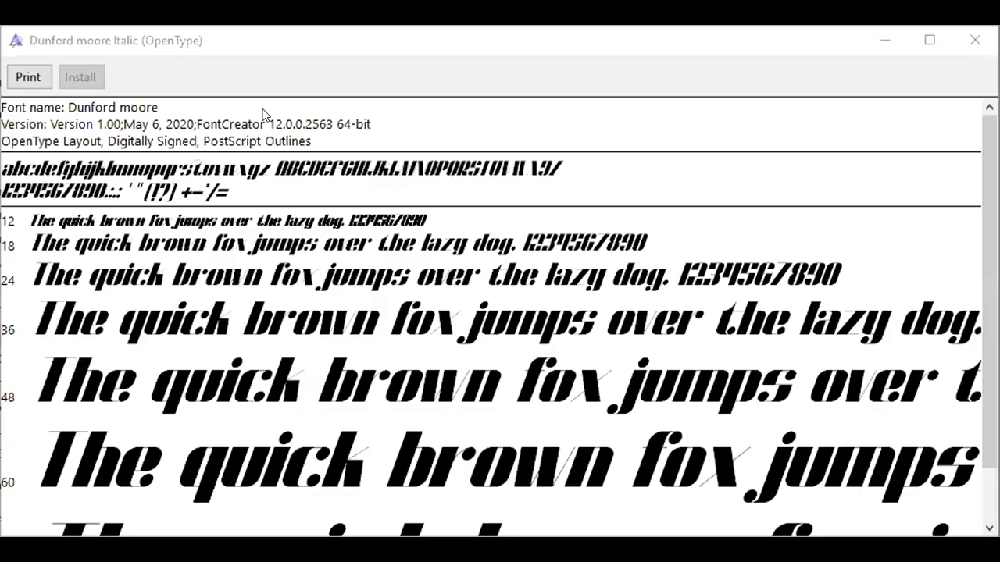
click(278, 218)
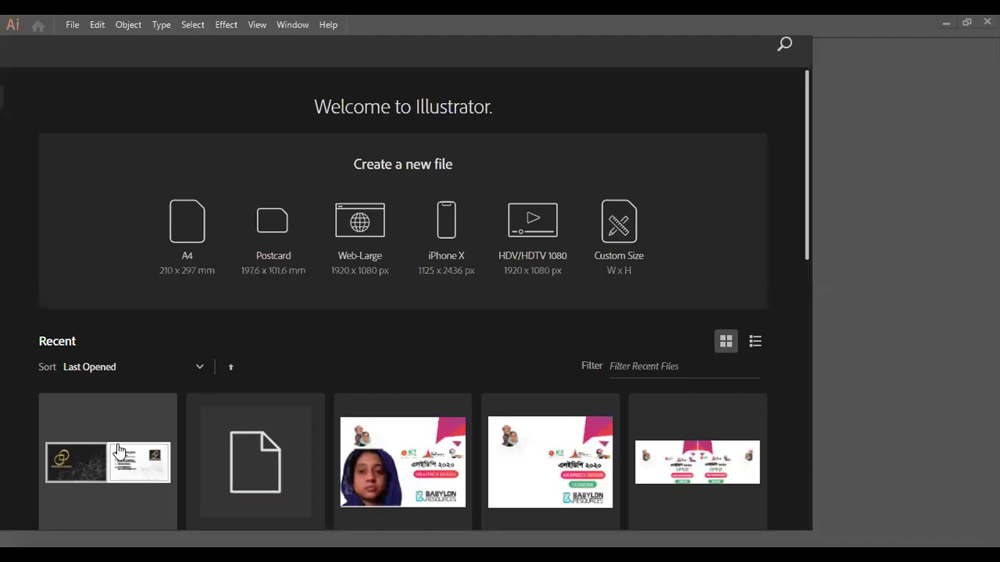
Try to create a new landscape document of 3.2 x 2 in with two artboards from the recent custom preset
click(72, 24)
click(89, 41)
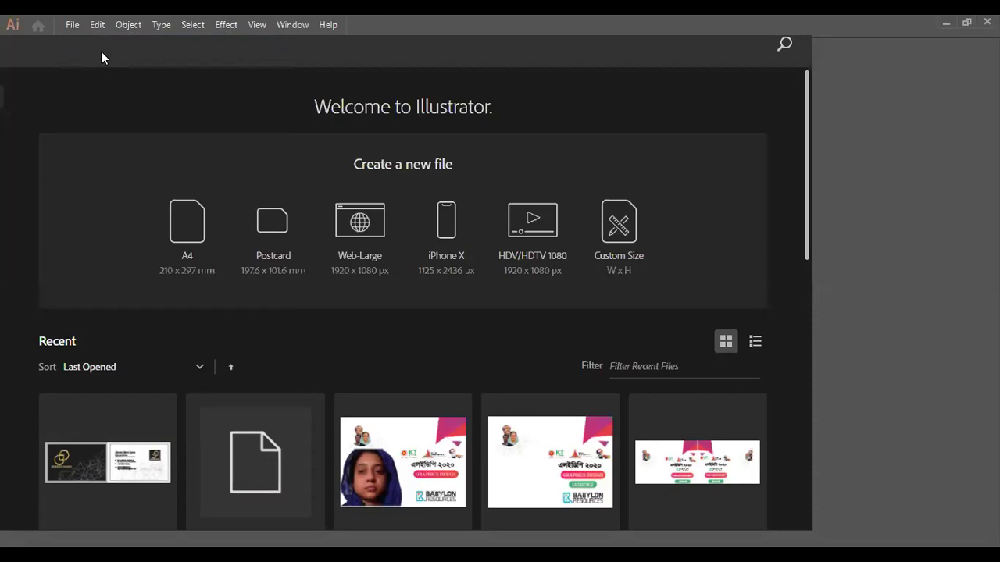
click(97, 25)
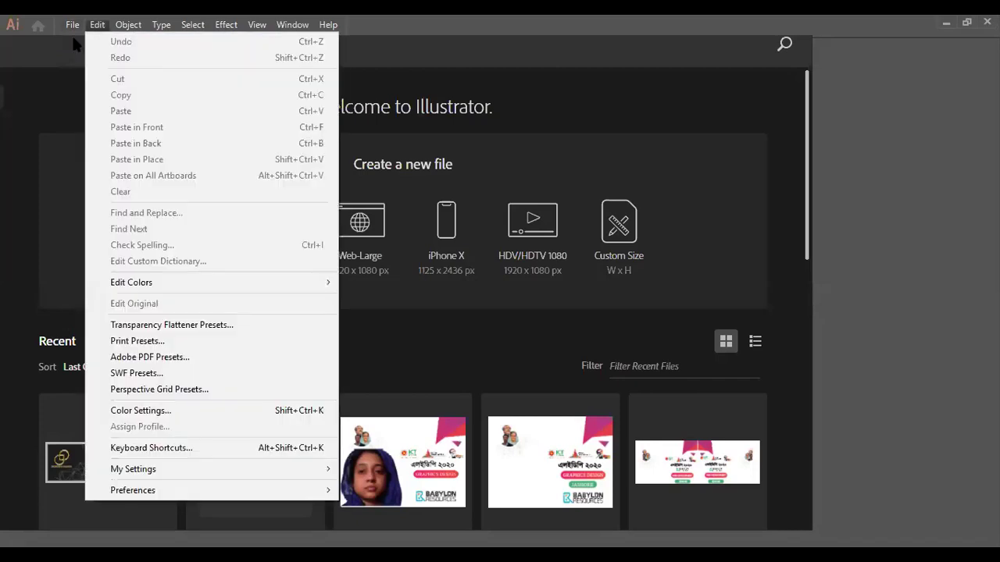
click(72, 24)
click(81, 44)
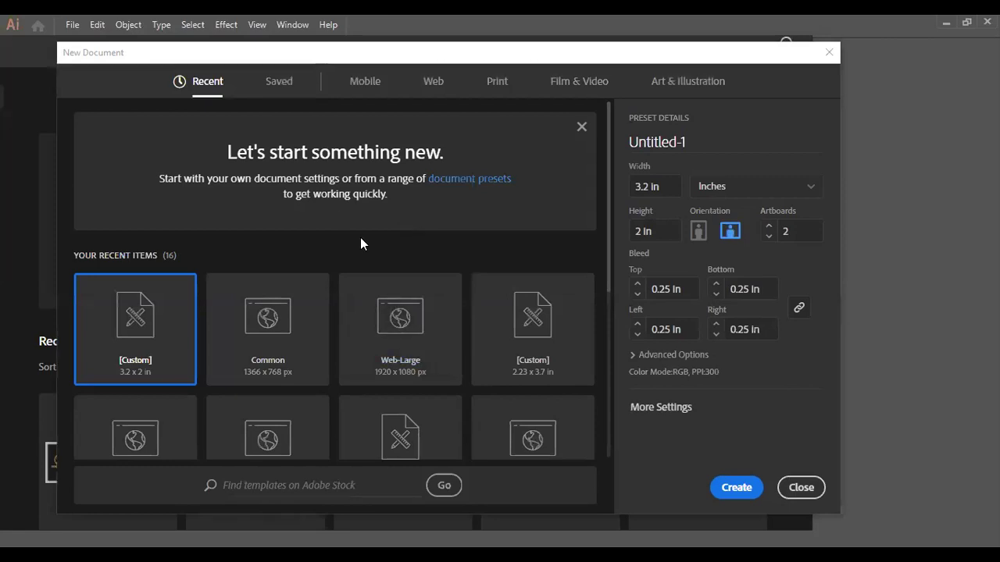
click(737, 489)
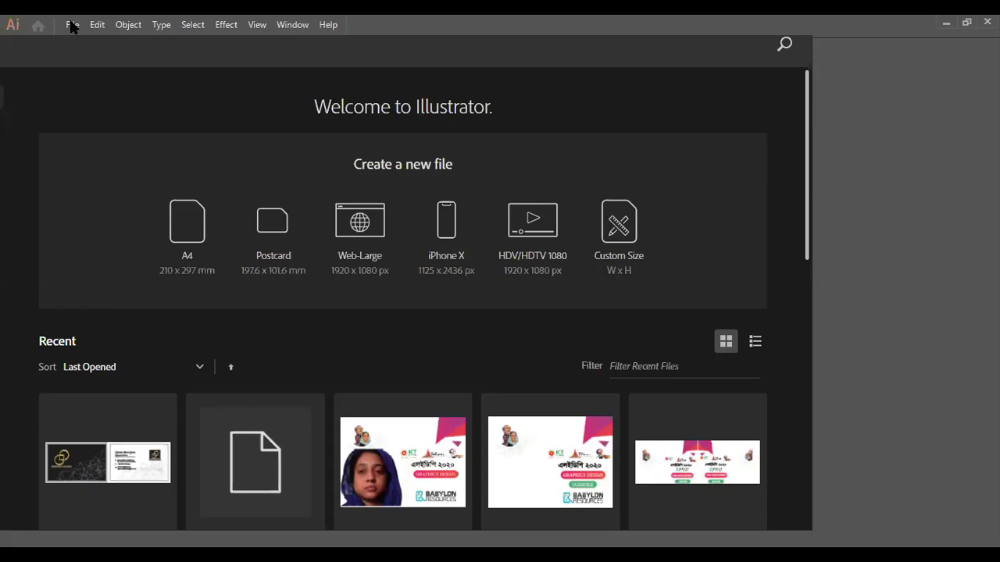
Switch to the Illustrator window with the open flyer and examine its layout against the VectorStock reference image
key(alt+Tab)
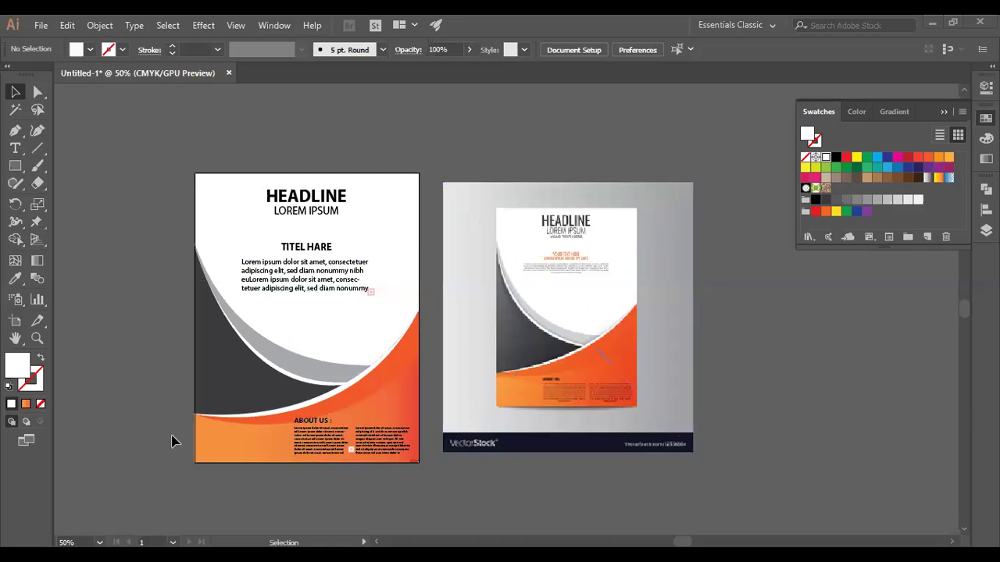
scroll(192, 276, up, 2)
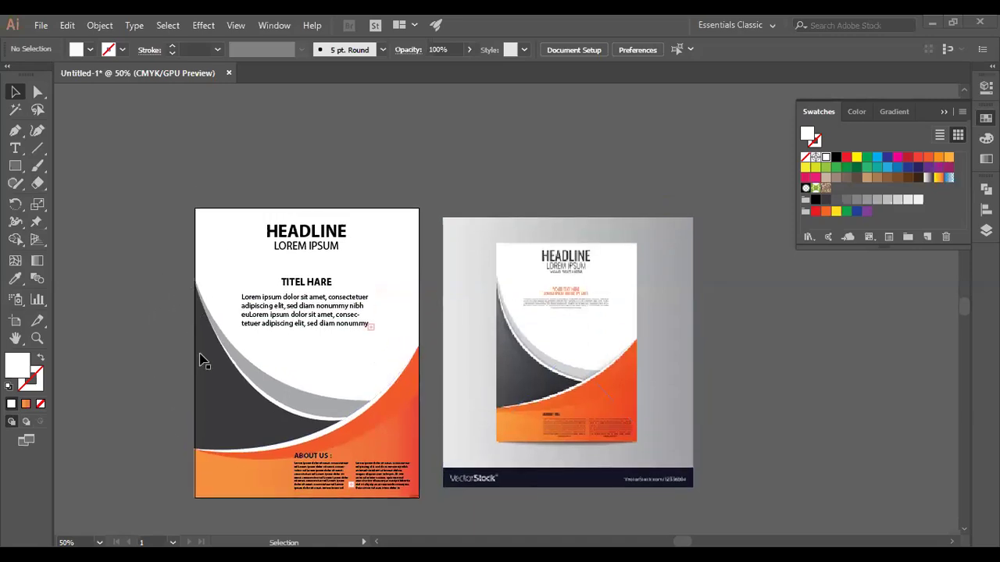
scroll(202, 360, down, 1)
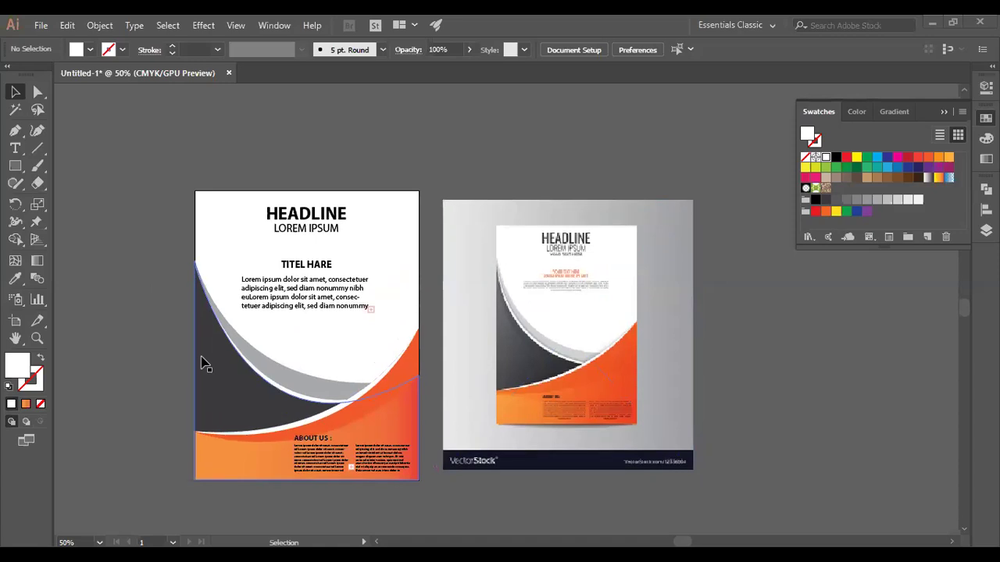
scroll(204, 359, down, 1)
scroll(535, 336, up, 2)
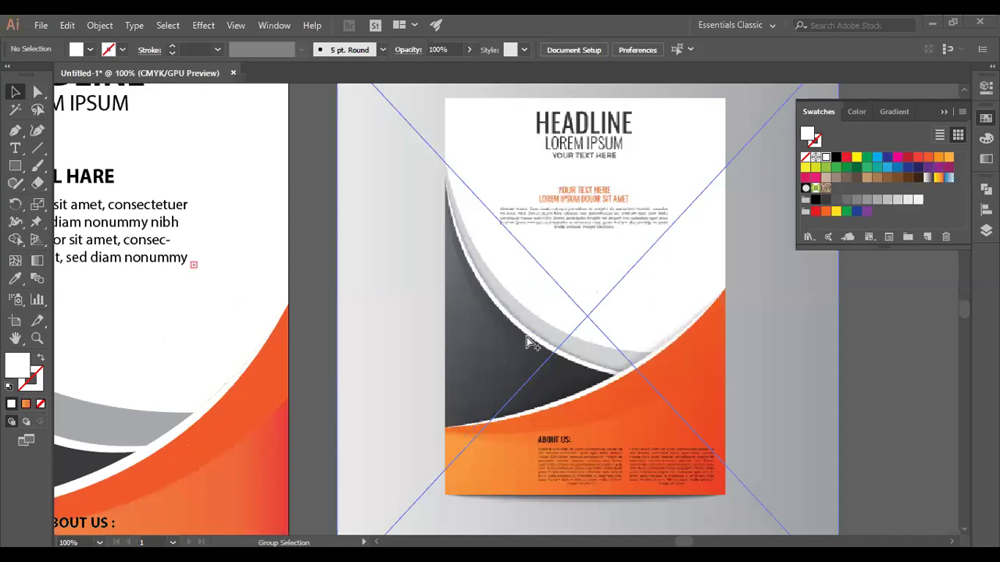
scroll(531, 343, up, 1)
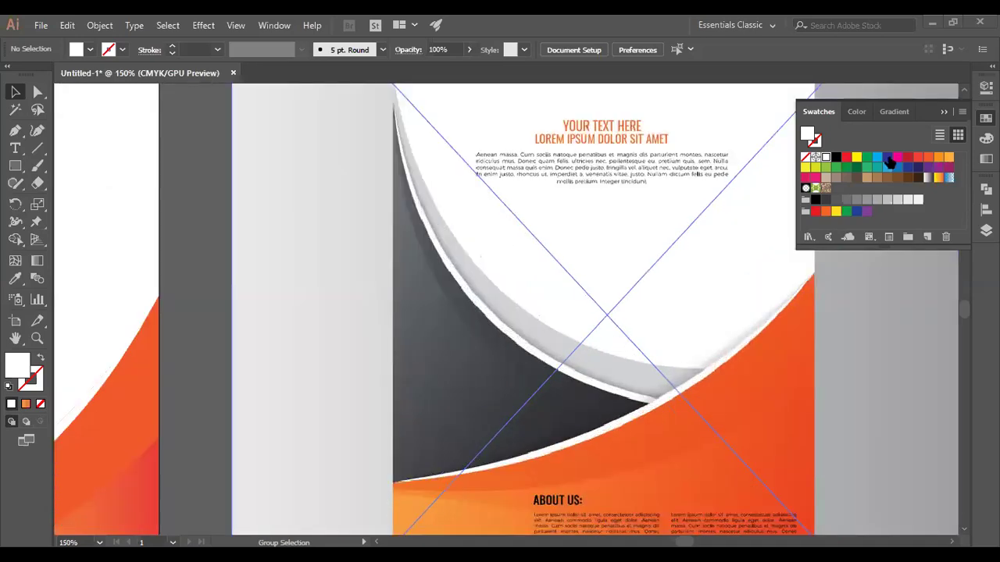
key(ctrl+minus)
key(ctrl+minus)
key(ctrl+minus)
Fill the dark gray curved shape along the flyer's left edge with solid dark blue
click(888, 158)
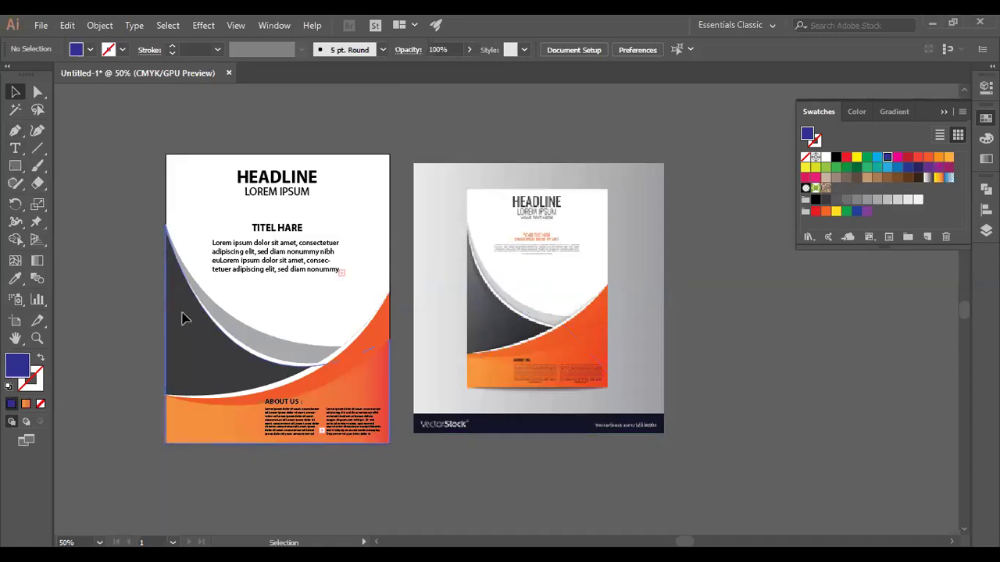
click(225, 347)
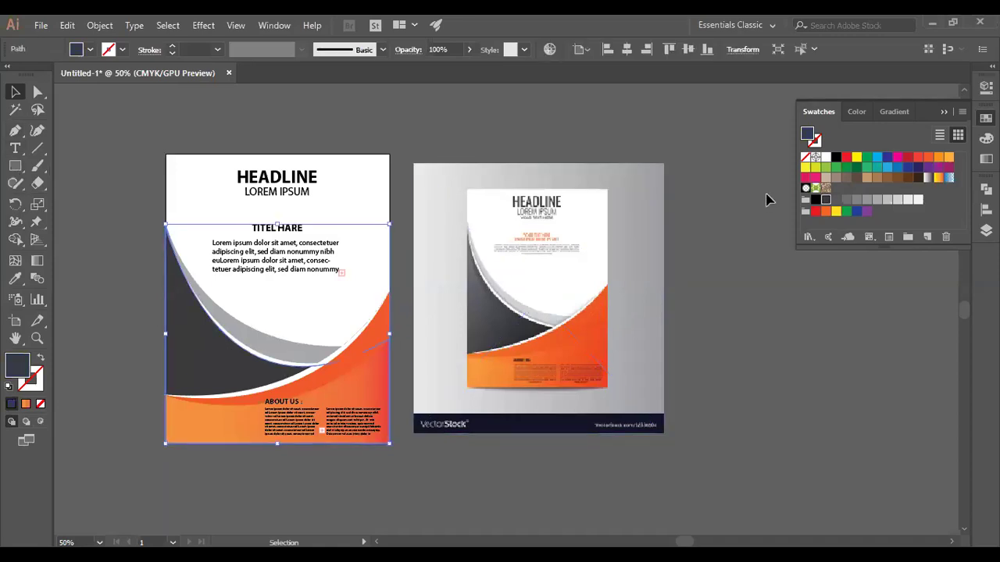
click(887, 157)
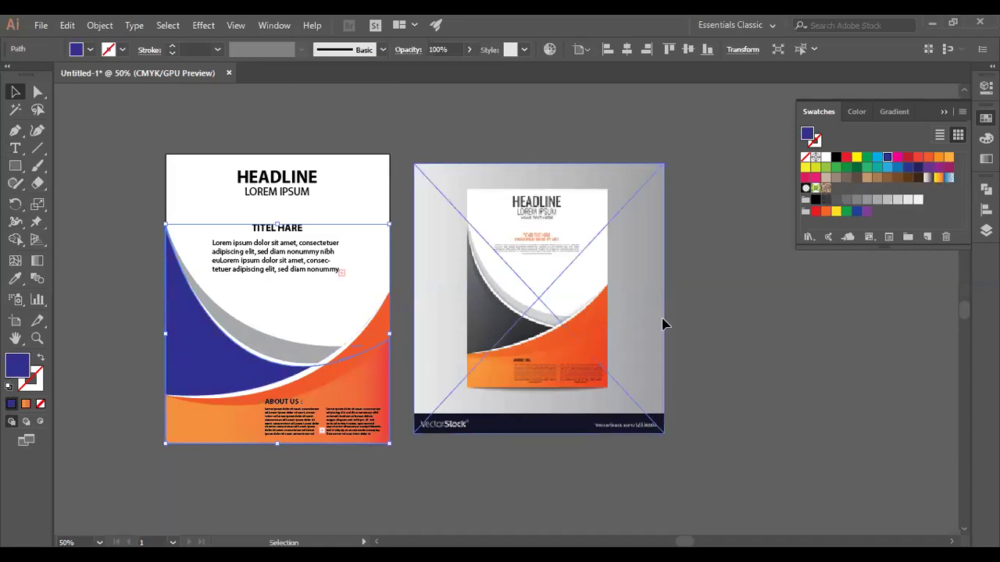
Try several solid blue fills on the orange gradient shape at the flyer's base, ending with cyan
click(212, 426)
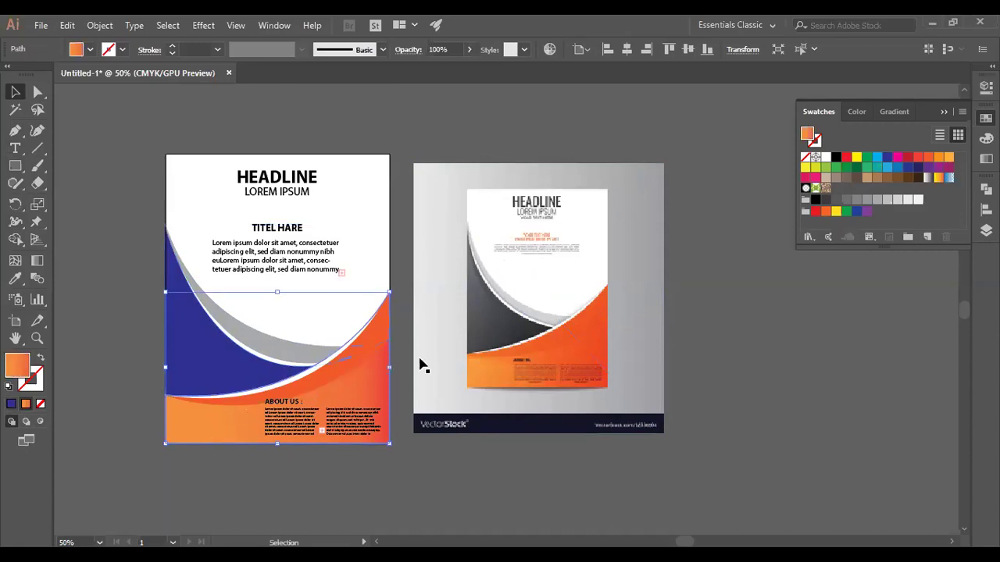
click(888, 167)
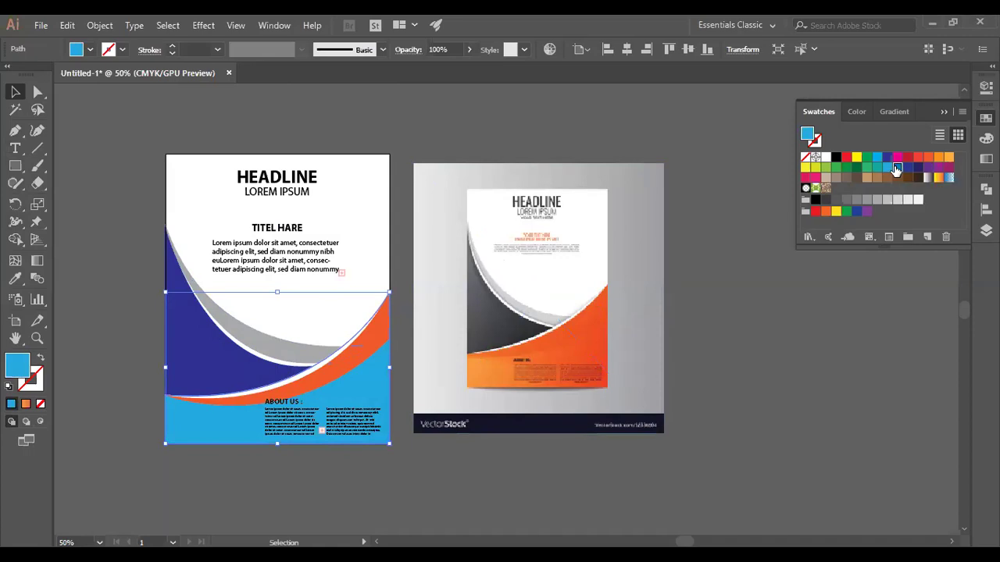
click(897, 168)
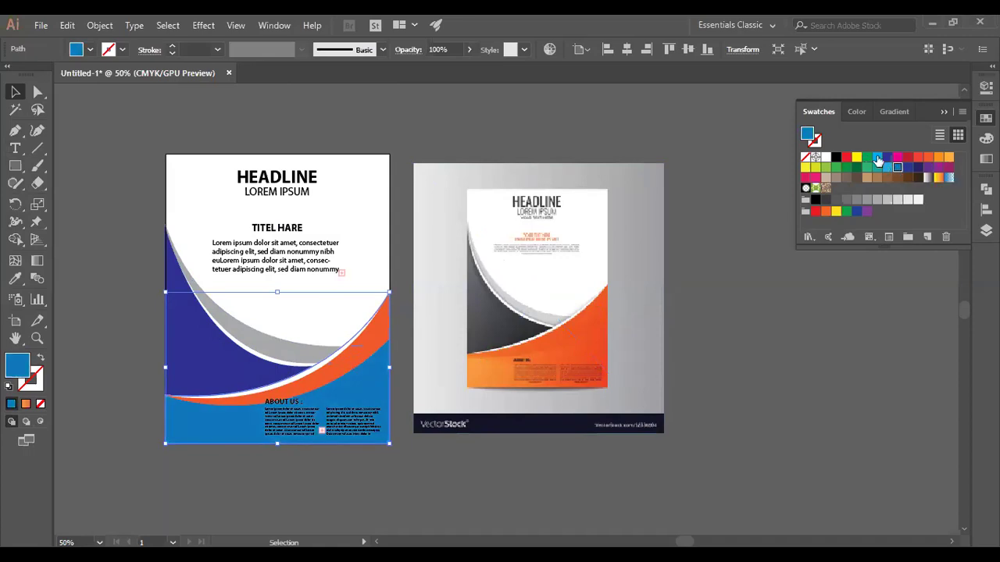
click(878, 159)
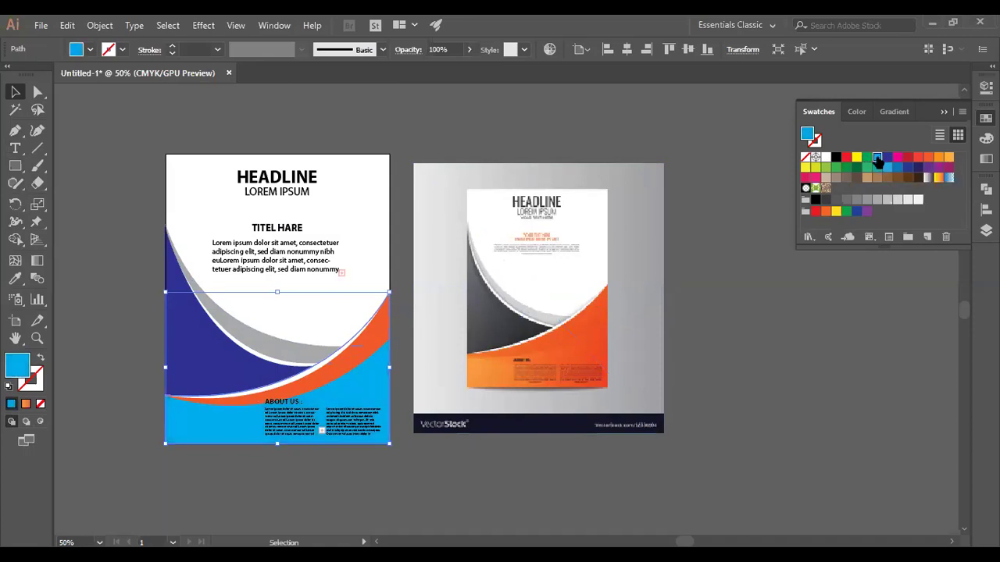
Fill the orange curved band above the flyer's base with solid medium blue and deselect it
click(375, 346)
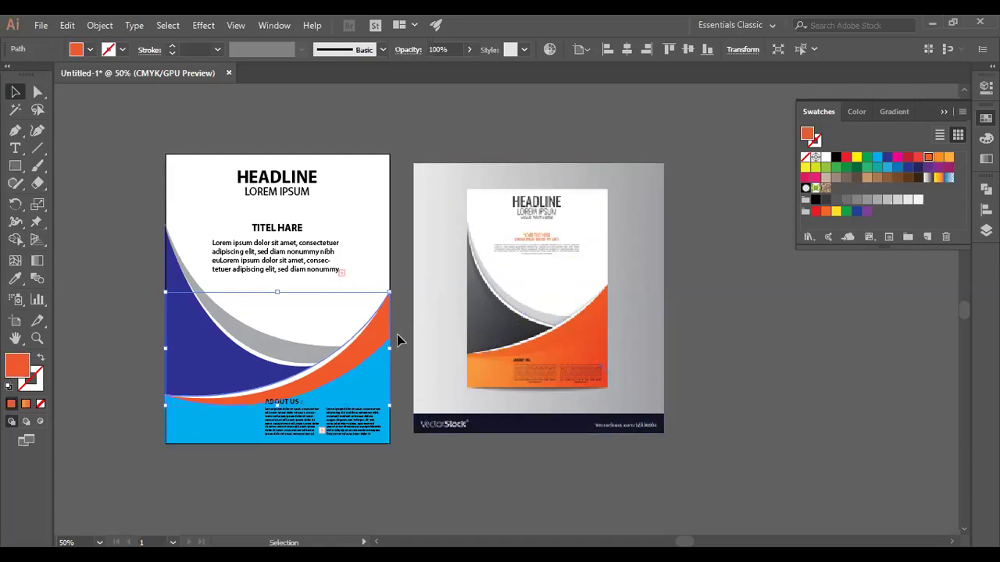
click(887, 169)
click(897, 169)
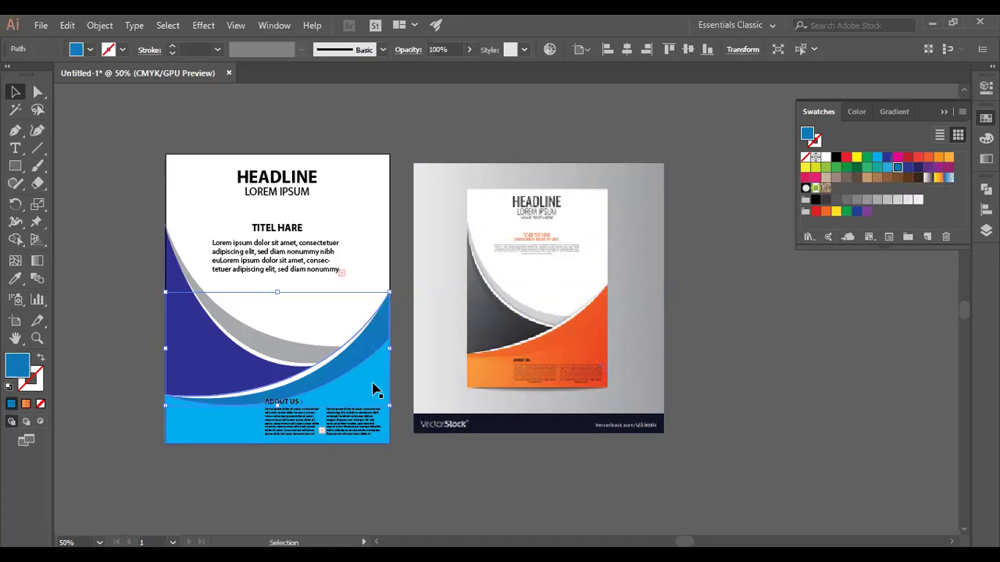
click(133, 326)
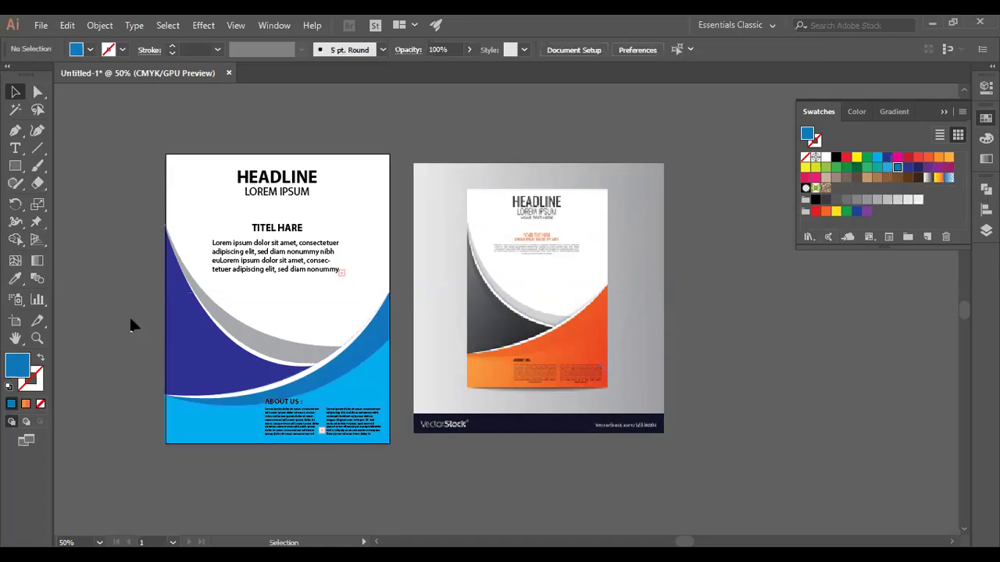
Apply the Orange, Yellow linear gradient preset to the cyan shape at the flyer's base
click(366, 392)
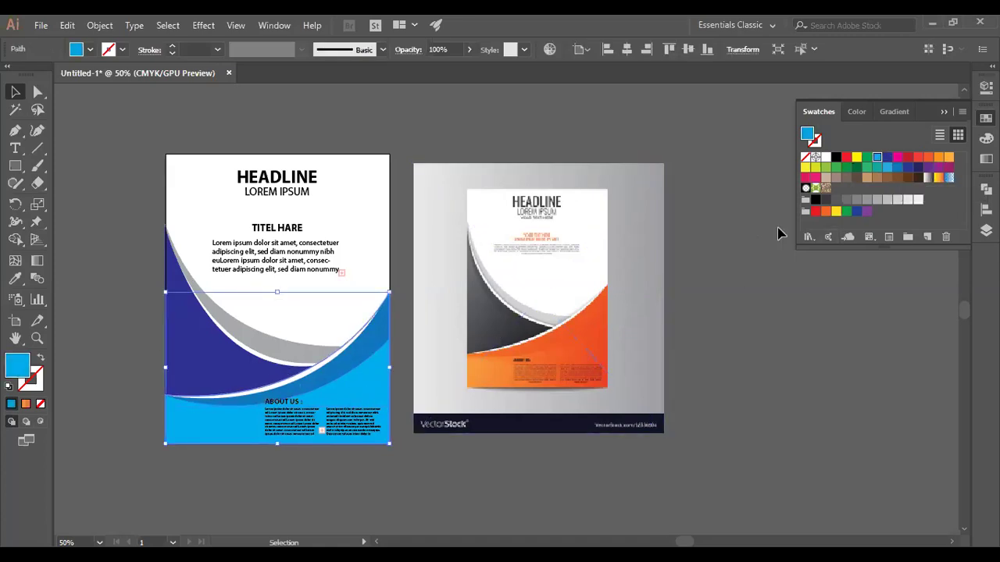
click(892, 113)
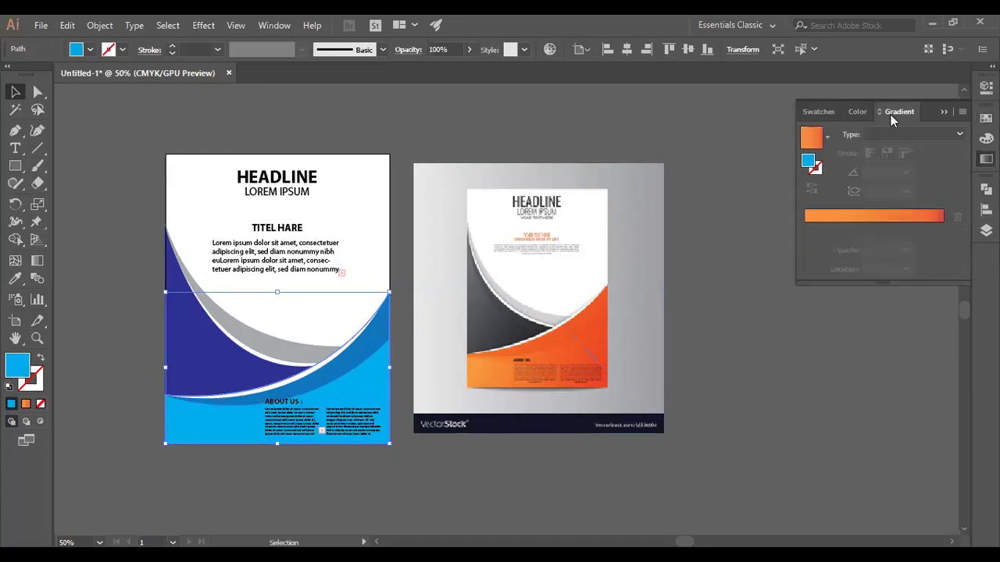
click(828, 138)
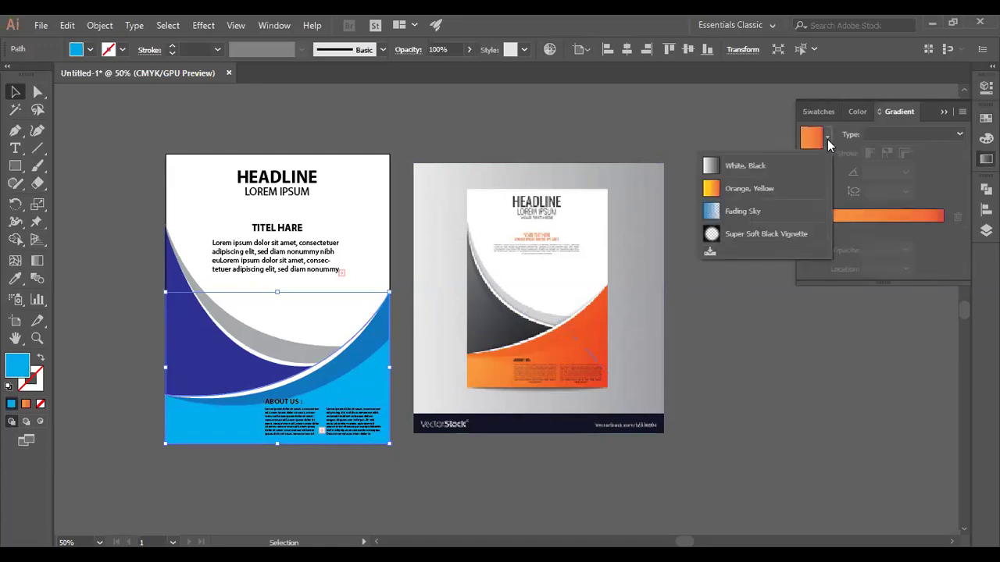
click(781, 189)
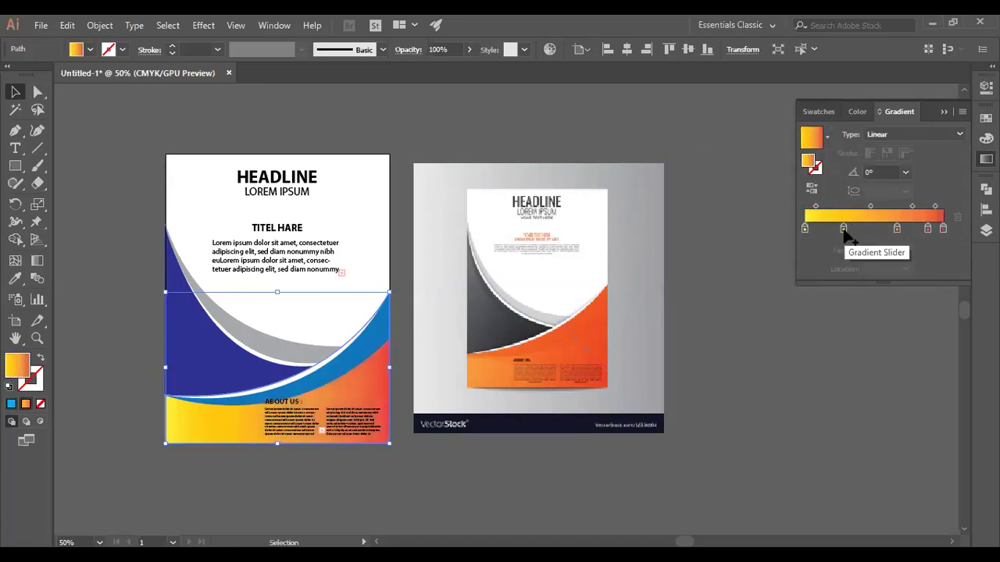
Reduce the base shape's gradient to two stops, removing the extra ones and moving the remaining orange stop to the start
drag(896, 228, 913, 310)
click(844, 228)
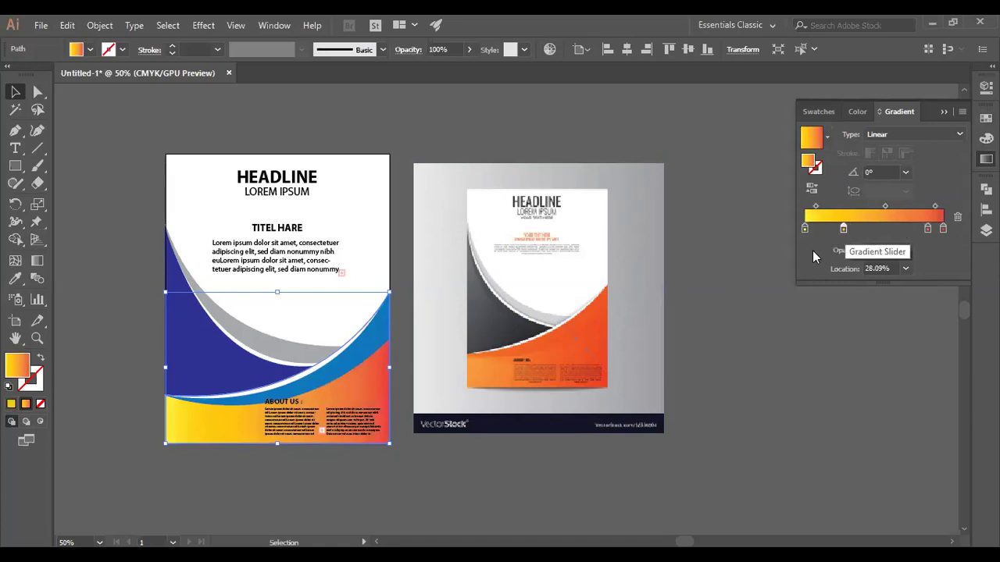
drag(804, 228, 810, 266)
drag(927, 228, 804, 228)
Recolor the base shape's gradient from cyan at the start to dark blue at the end, then deselect the shape
double_click(804, 229)
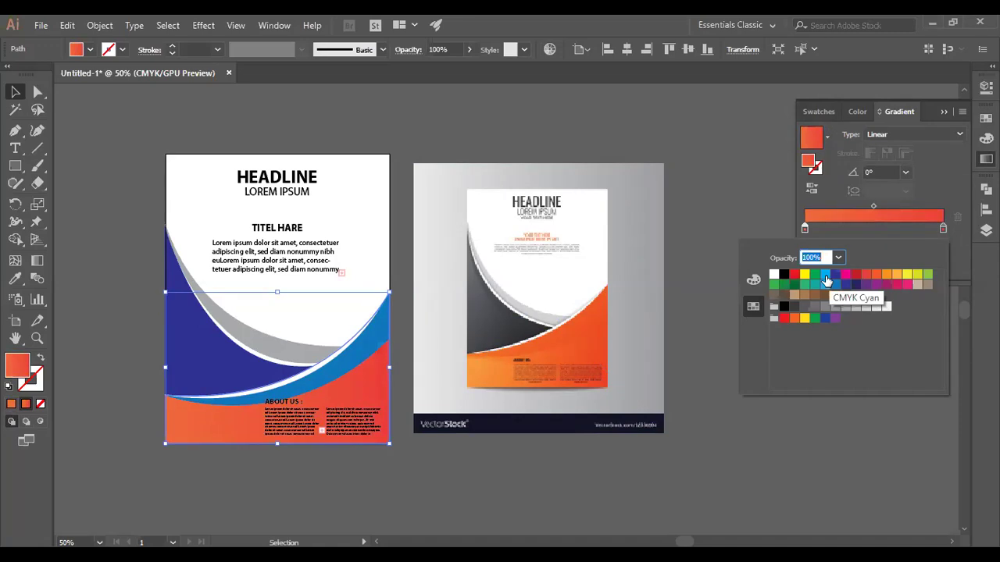
click(835, 274)
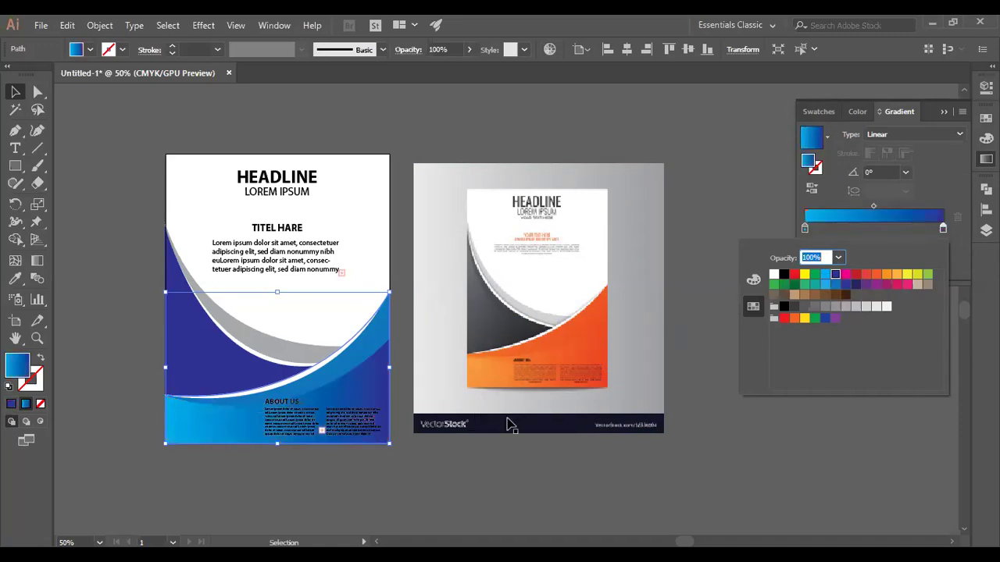
click(944, 115)
click(947, 114)
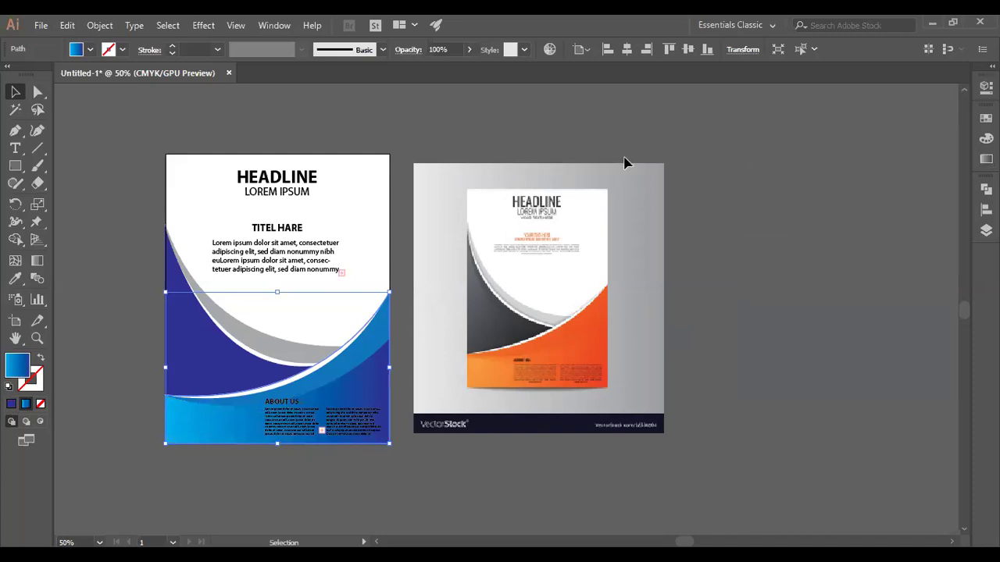
click(396, 434)
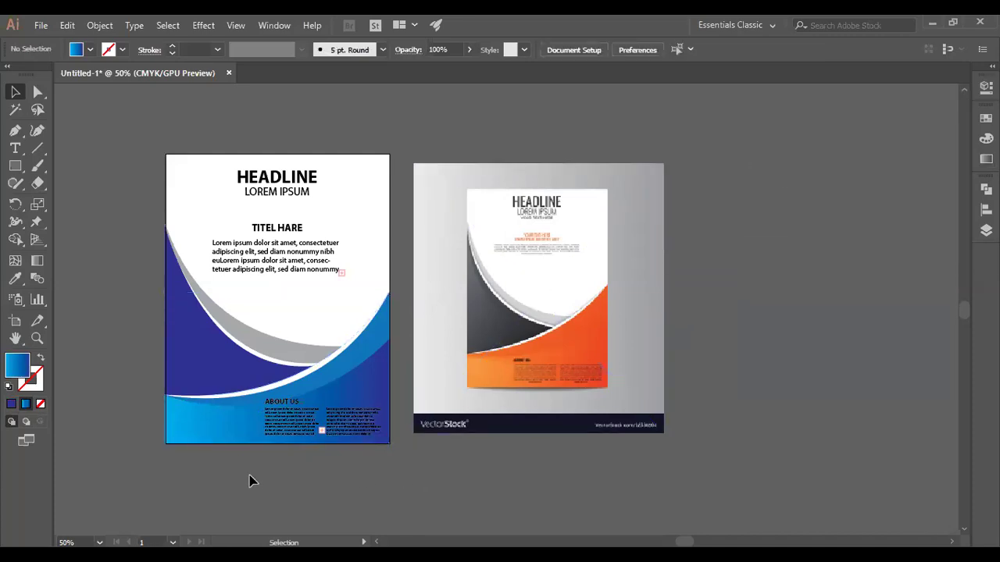
Examine the recolored flyer up close and compare its curves and base gradient with the orange reference image
key(ctrl+alt)
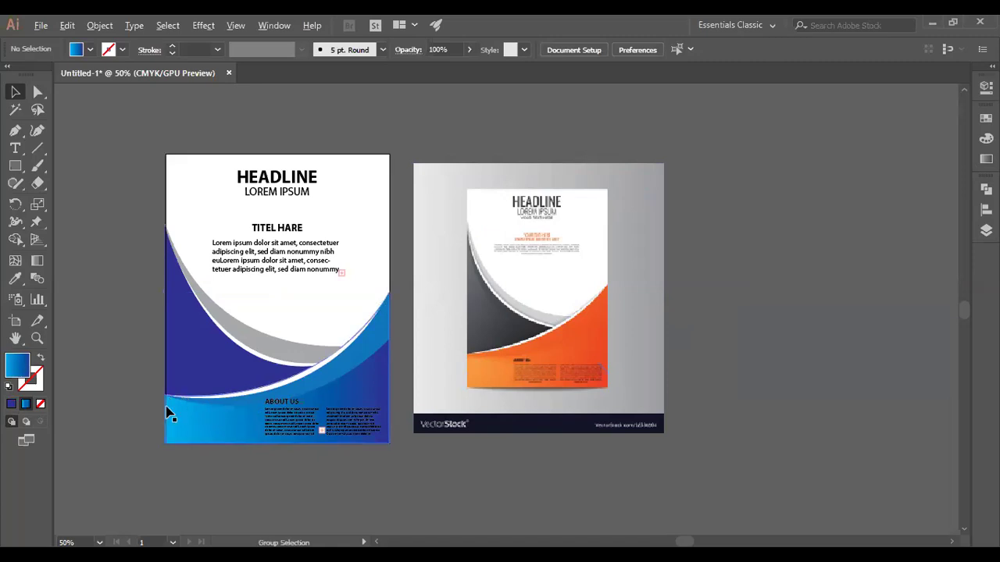
scroll(166, 414, up, 1)
scroll(295, 462, up, 1)
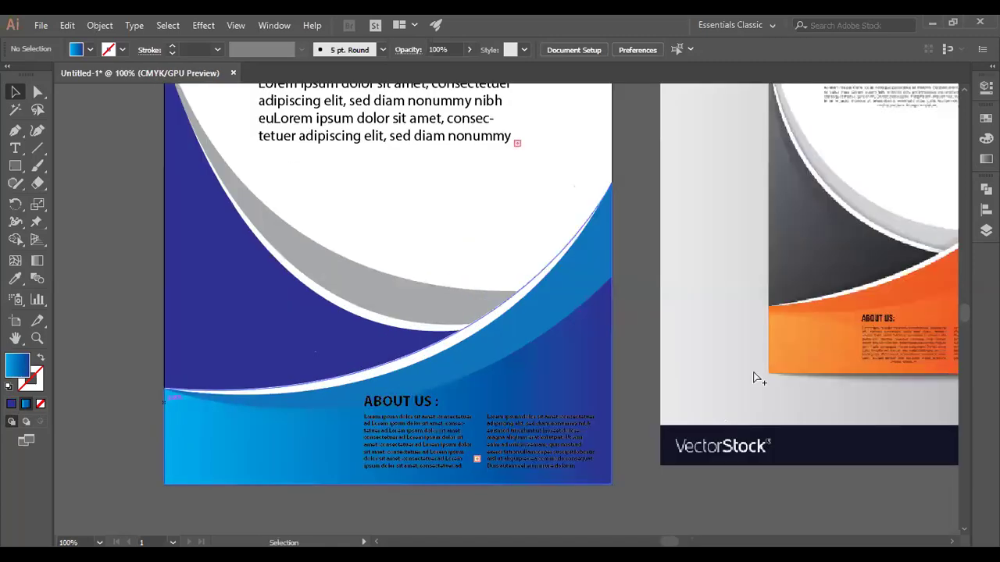
scroll(892, 365, up, 1)
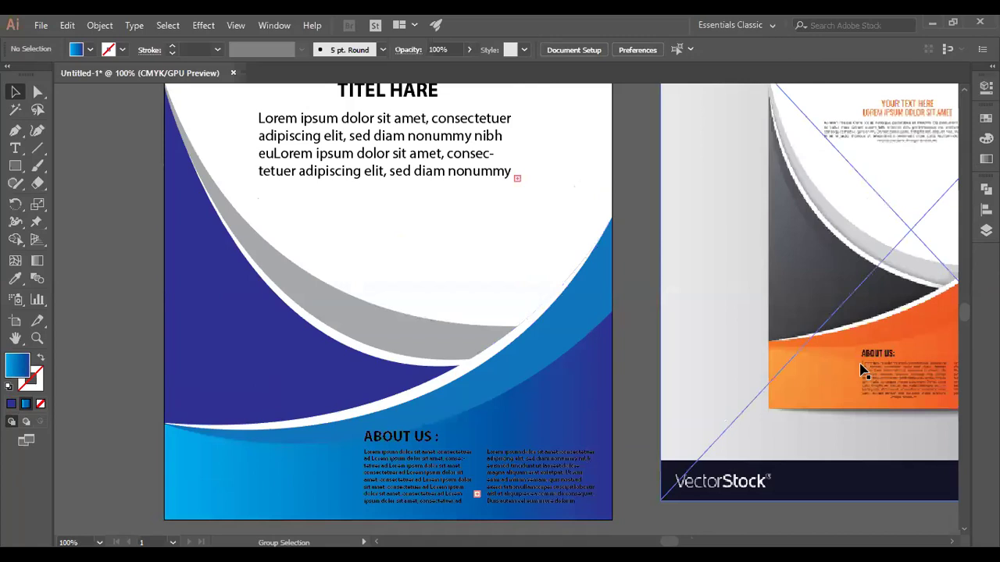
scroll(863, 371, up, 3)
scroll(680, 346, up, 1)
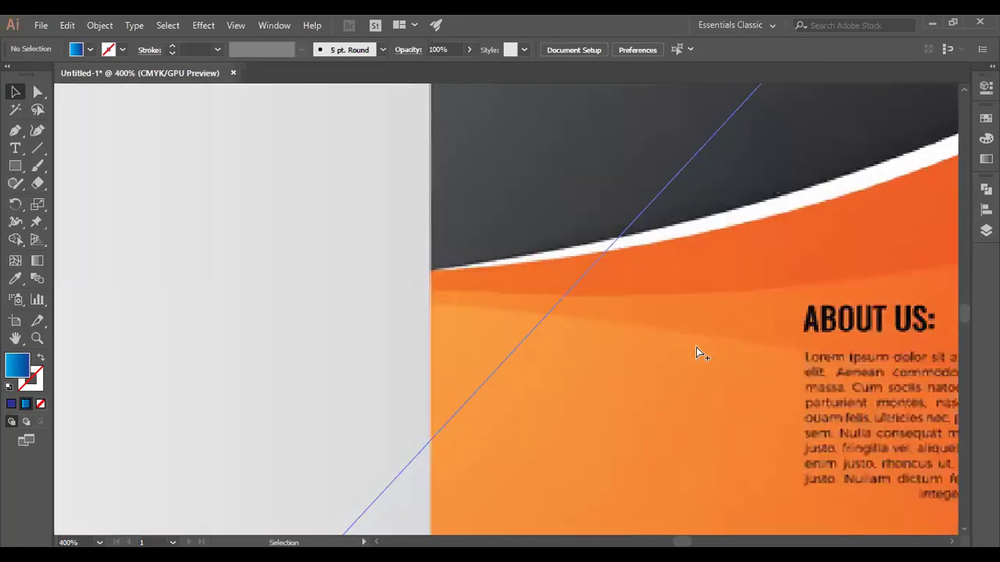
scroll(696, 347, down, 1)
scroll(743, 339, down, 6)
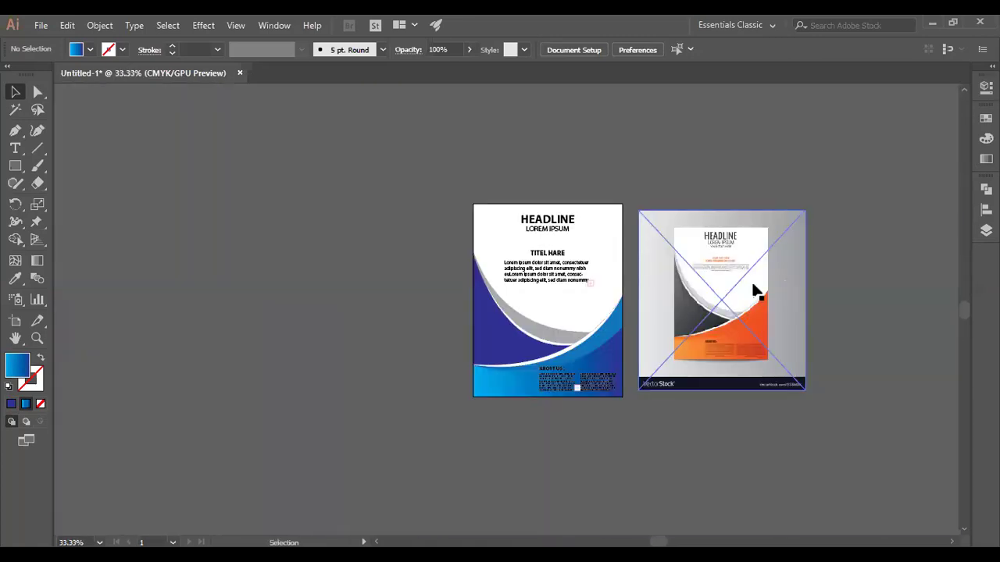
scroll(782, 309, up, 1)
scroll(215, 214, down, 1)
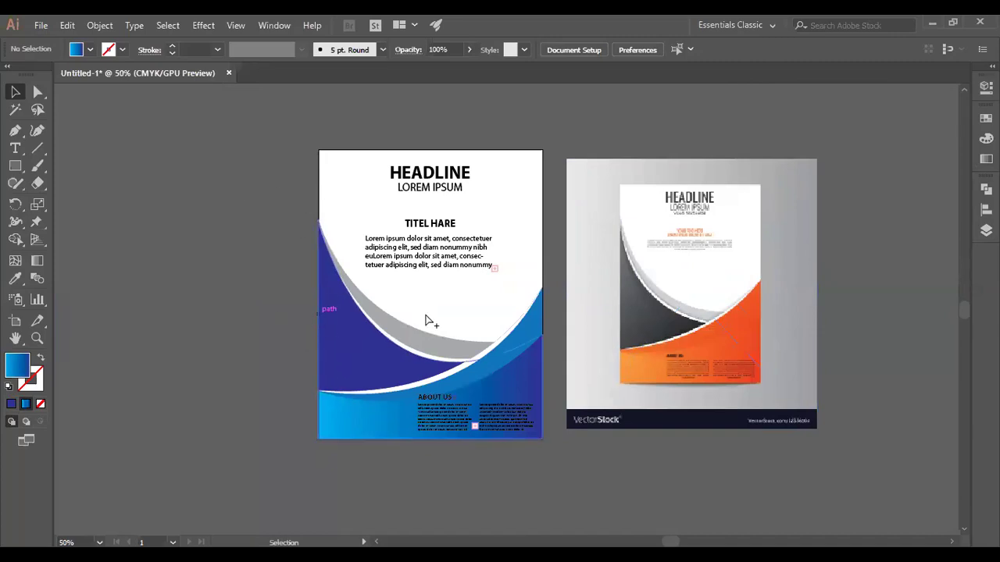
key(ctrl+equal)
click(290, 226)
click(330, 116)
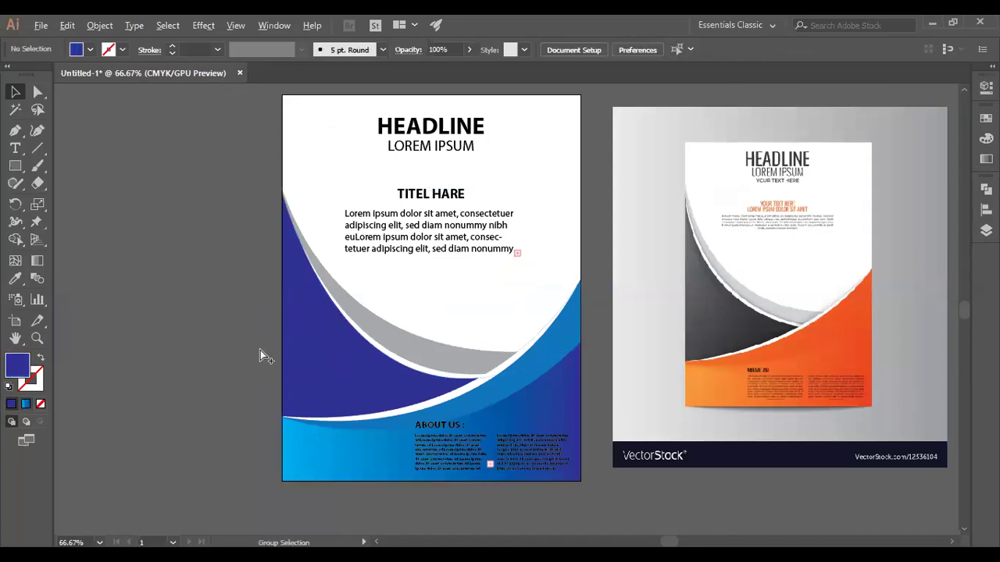
scroll(378, 407, up, 3)
scroll(377, 406, up, 1)
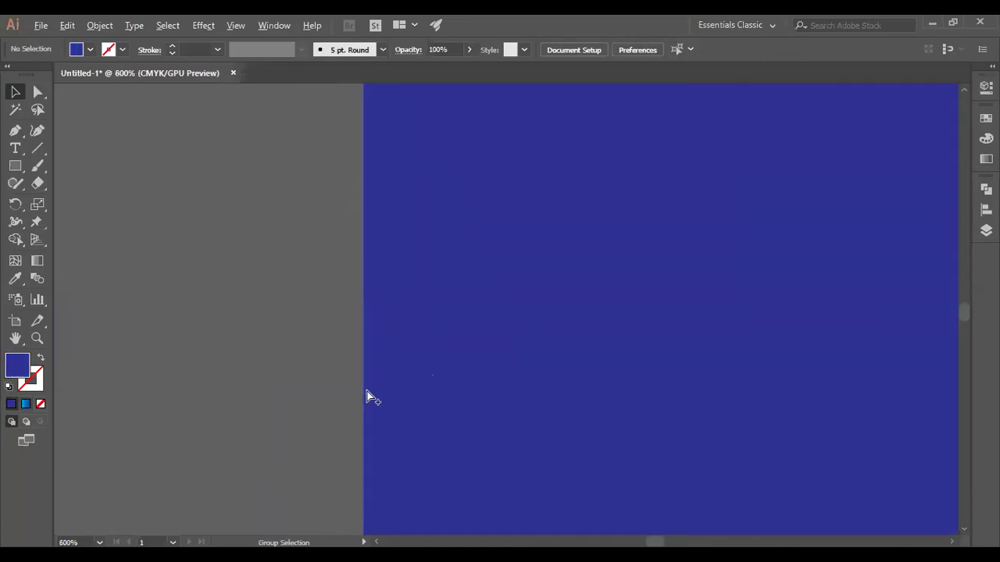
scroll(366, 398, down, 8)
scroll(296, 383, up, 1)
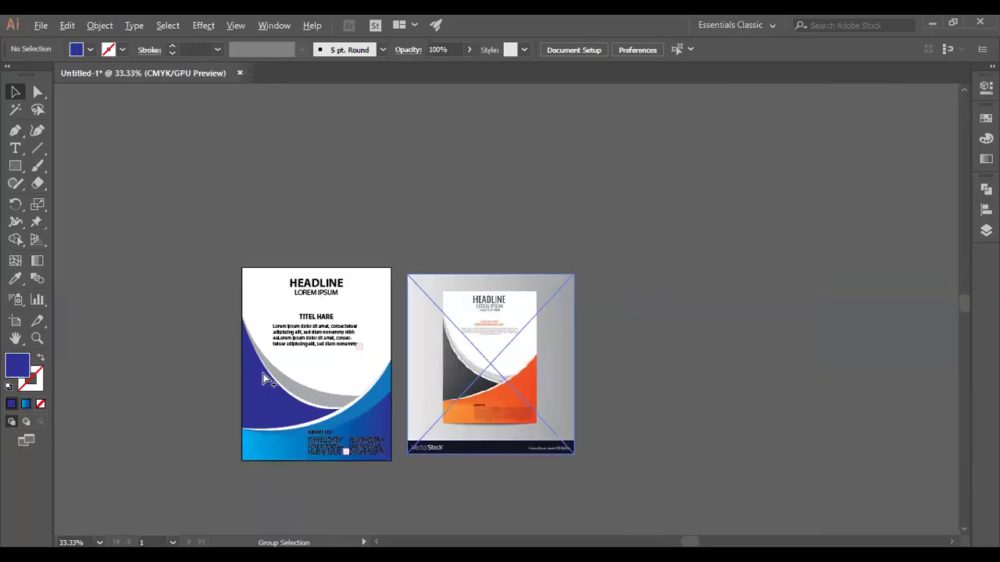
scroll(263, 375, down, 2)
scroll(270, 377, up, 2)
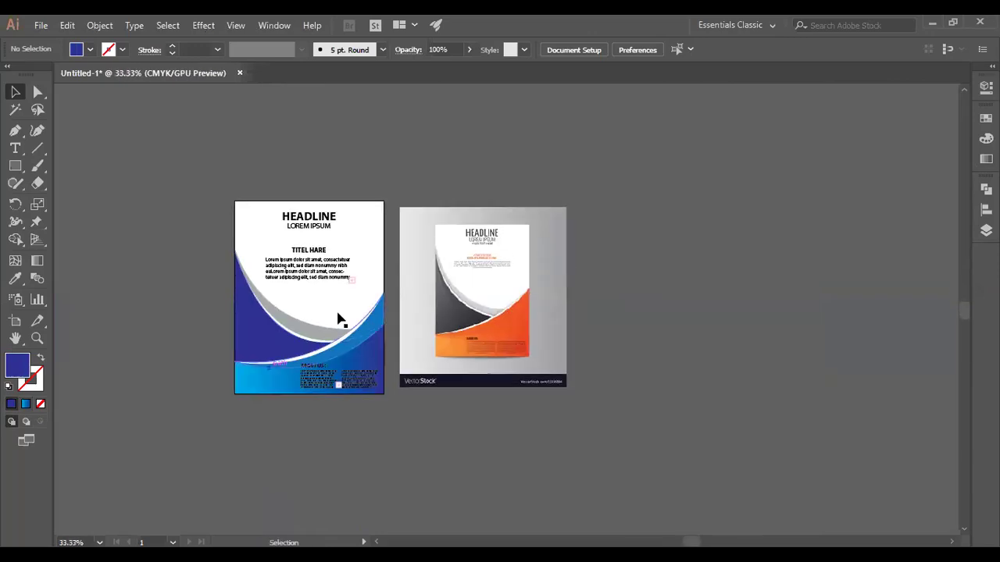
scroll(340, 319, up, 2)
scroll(386, 339, up, 2)
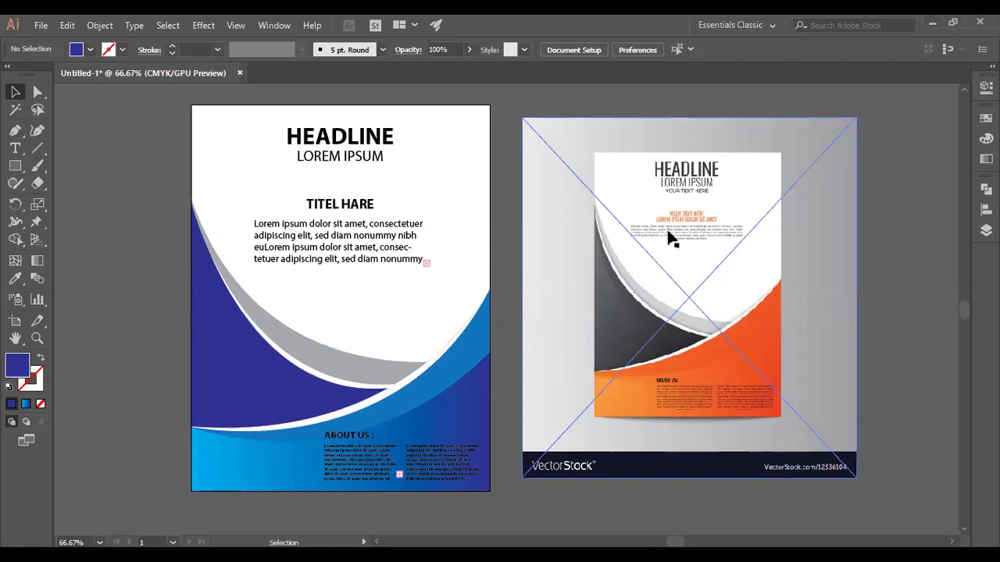
click(355, 252)
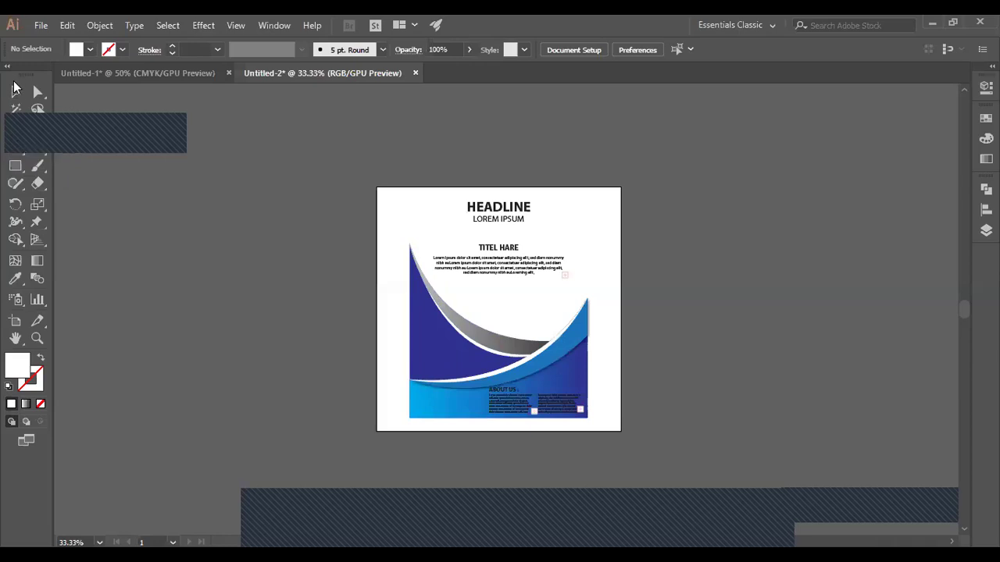
click(15, 165)
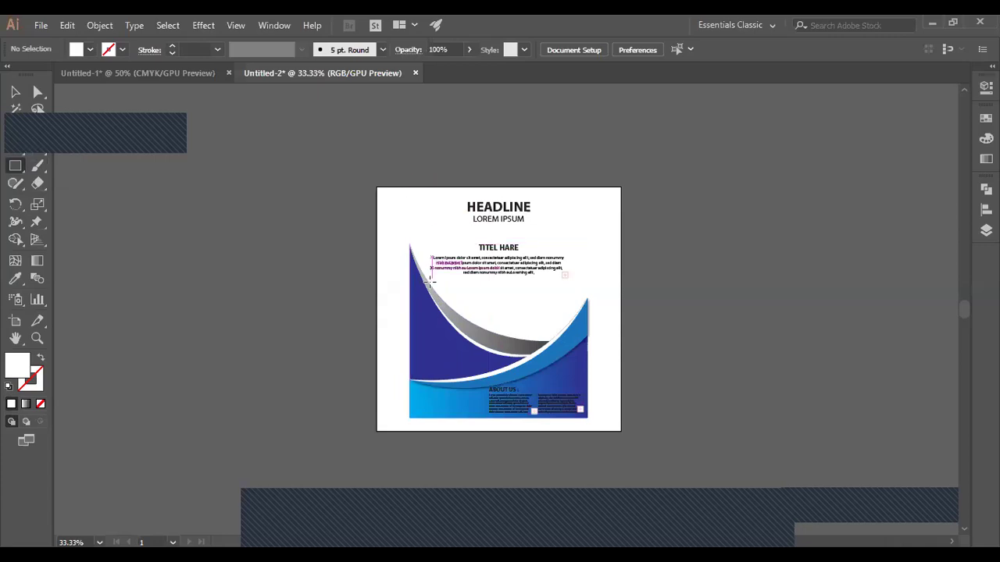
scroll(455, 294, up, 2)
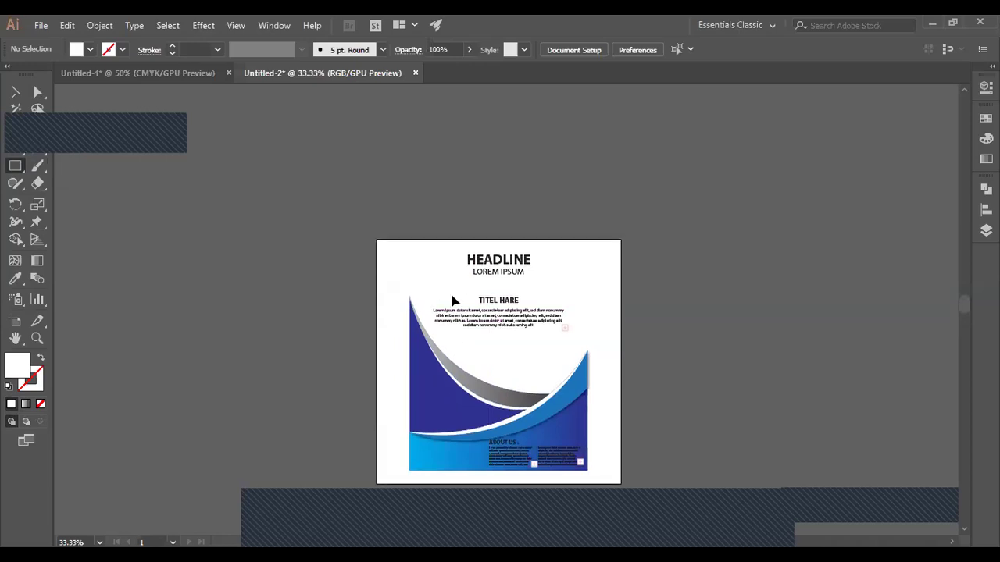
scroll(452, 294, up, 2)
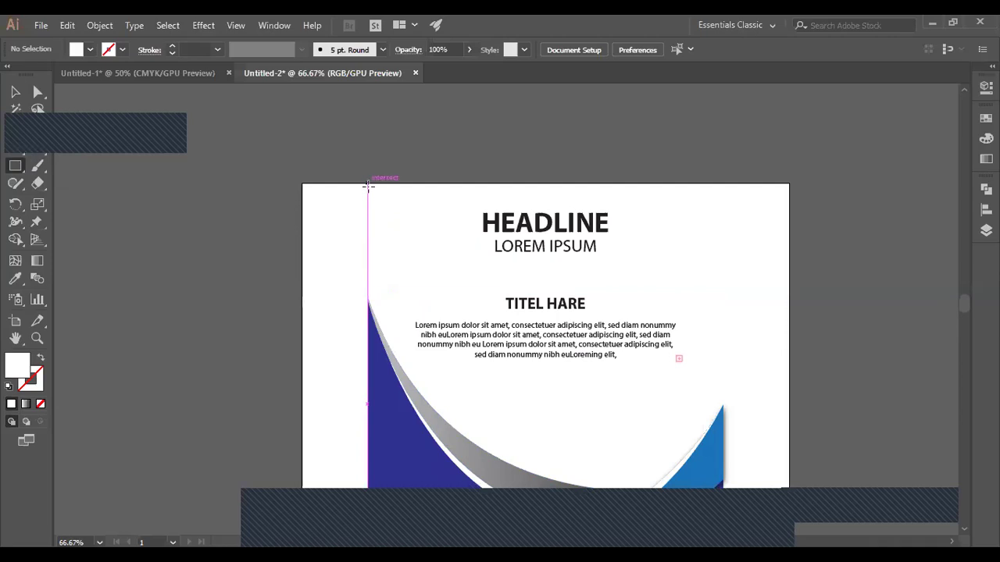
click(14, 92)
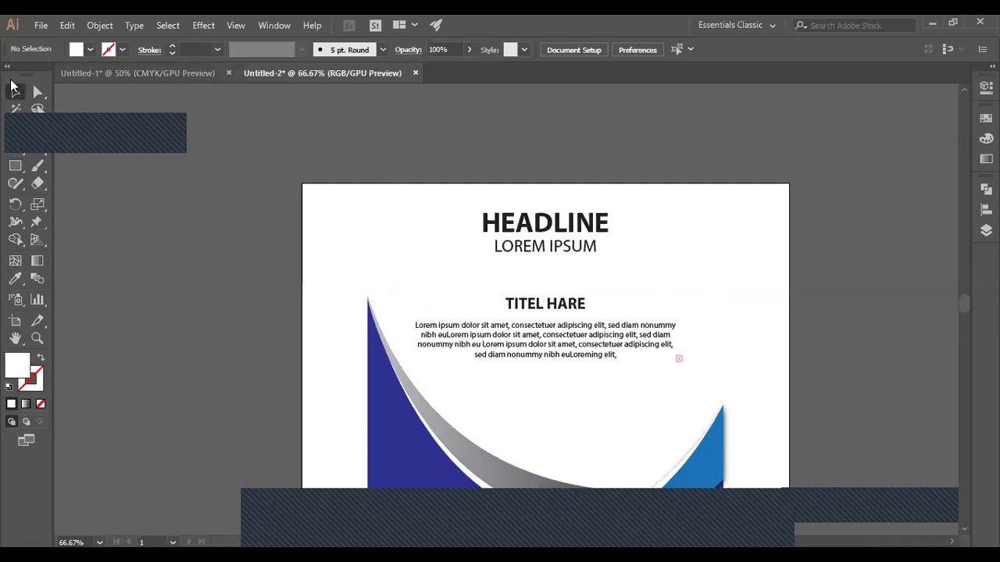
Switch to the Untitled-1 document, draw an 8.5 x 11 in rectangle covering the flyer artboard, and fill it white
click(143, 74)
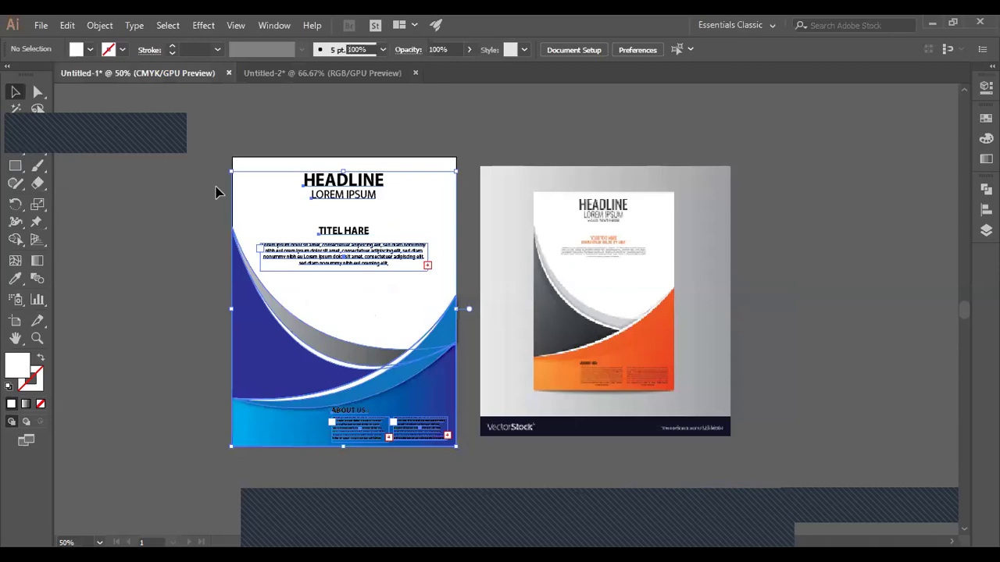
click(15, 166)
key(ctrl+shift+a)
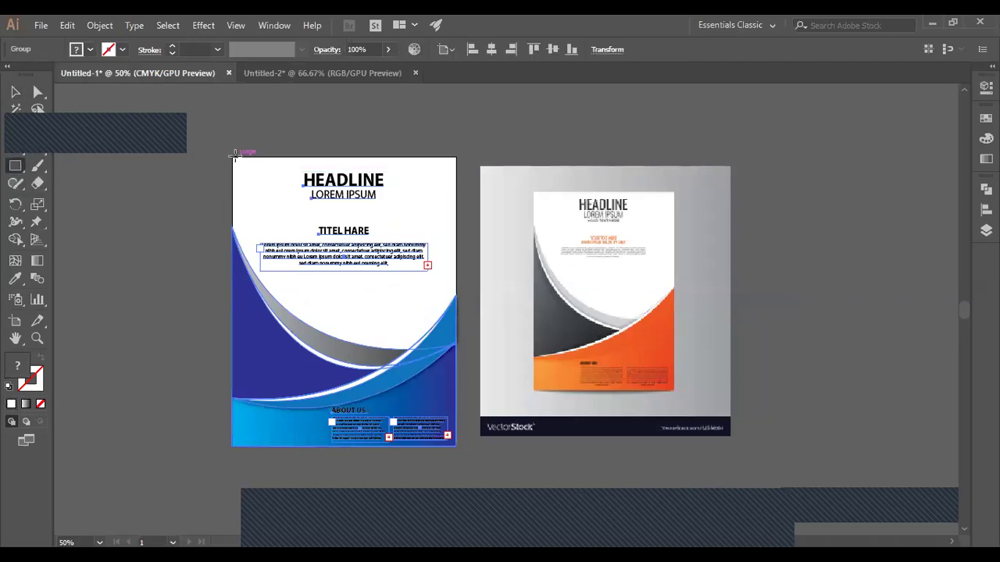
drag(233, 157, 457, 445)
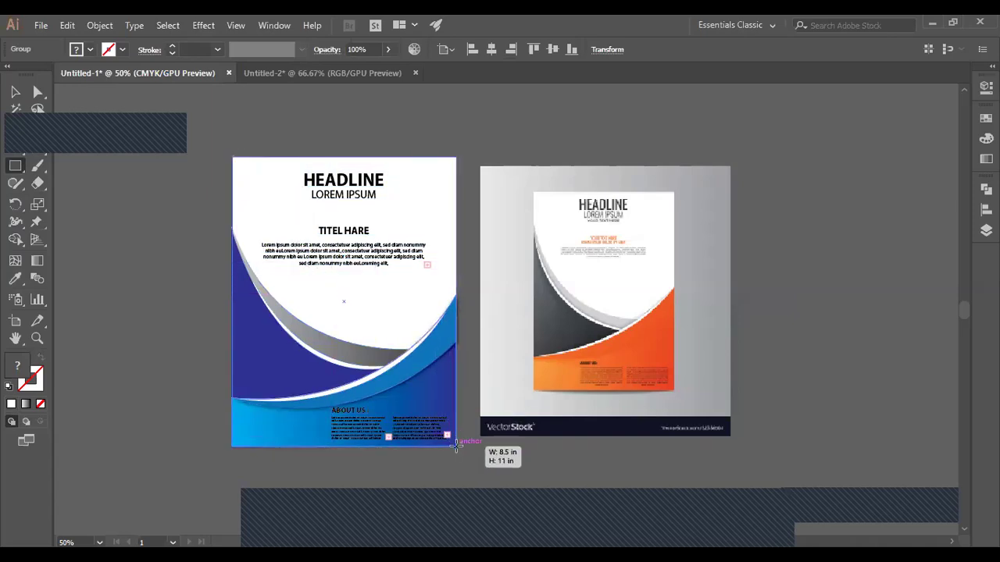
drag(457, 445, 457, 445)
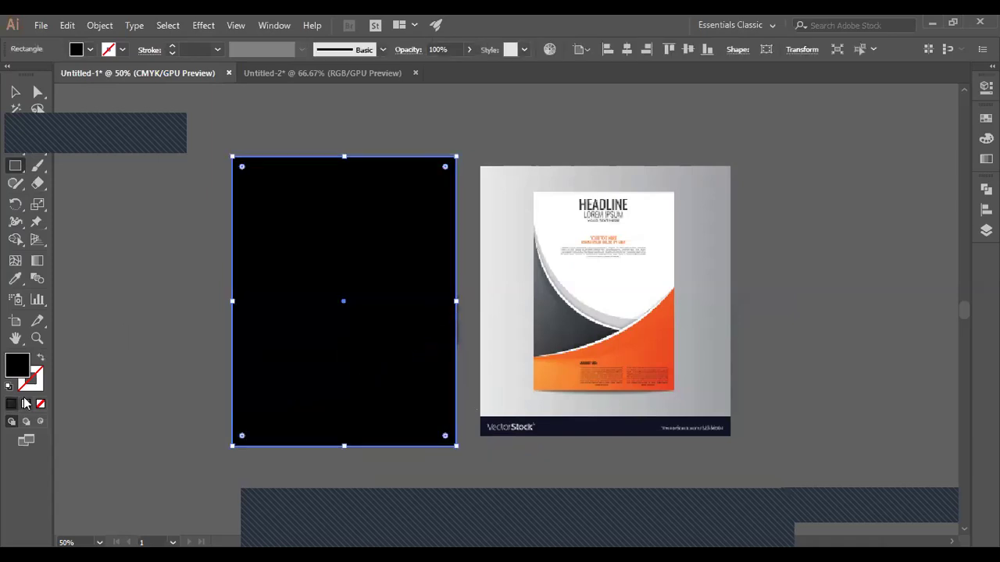
click(986, 117)
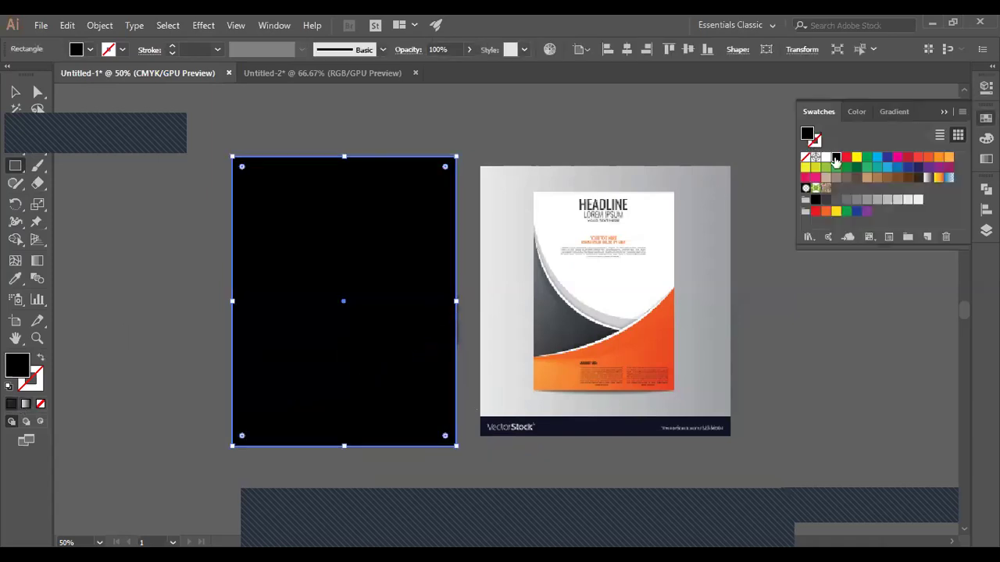
click(826, 157)
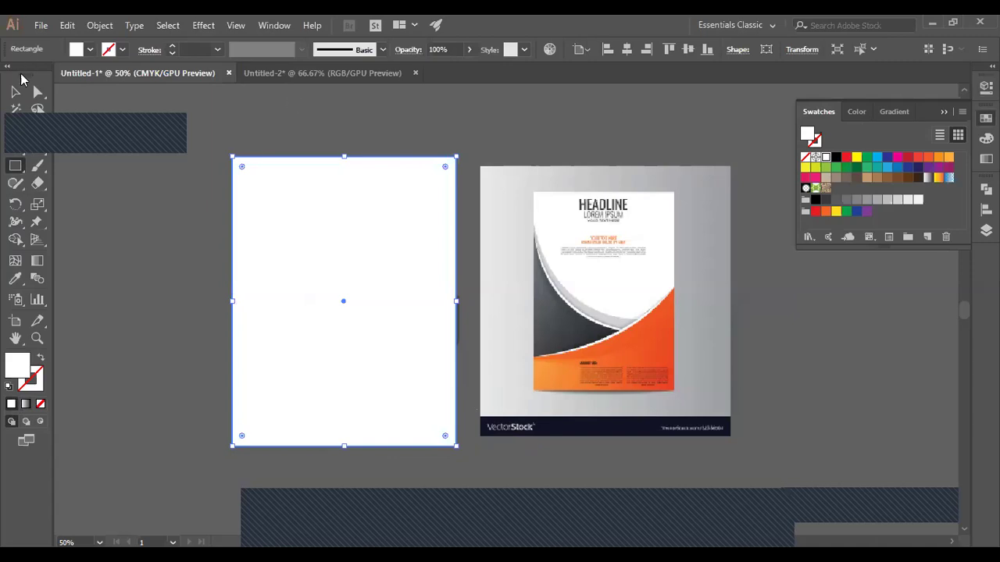
Send the white rectangle behind the flyer artwork and select it together with all the flyer's objects
click(16, 92)
click(207, 164)
right_click(295, 215)
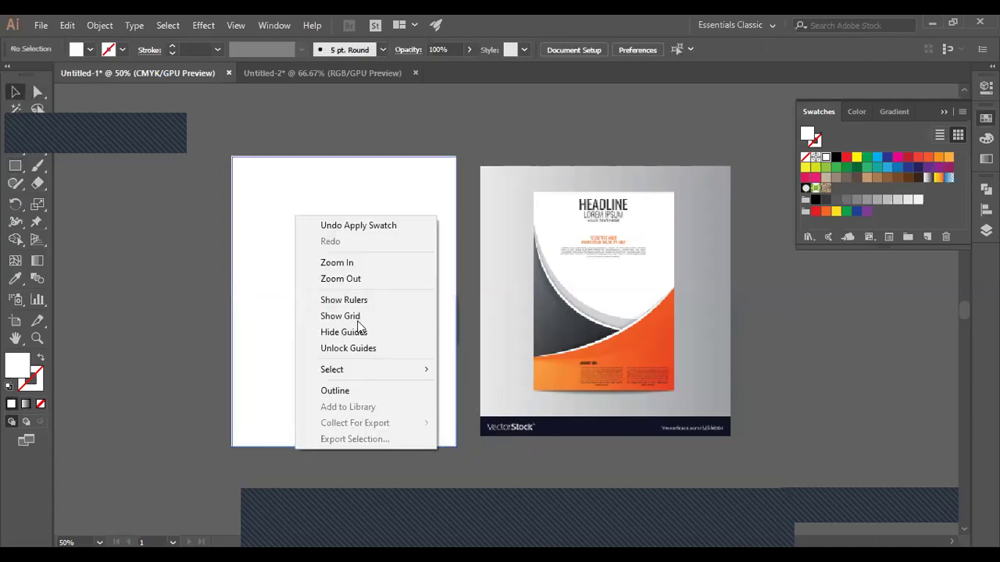
click(246, 179)
right_click(260, 188)
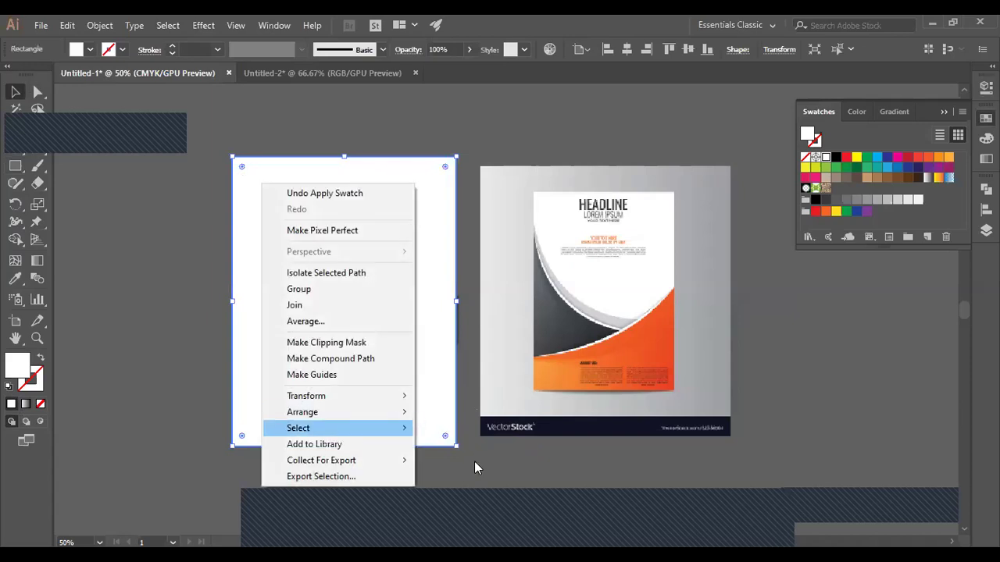
mouse_move(402, 412)
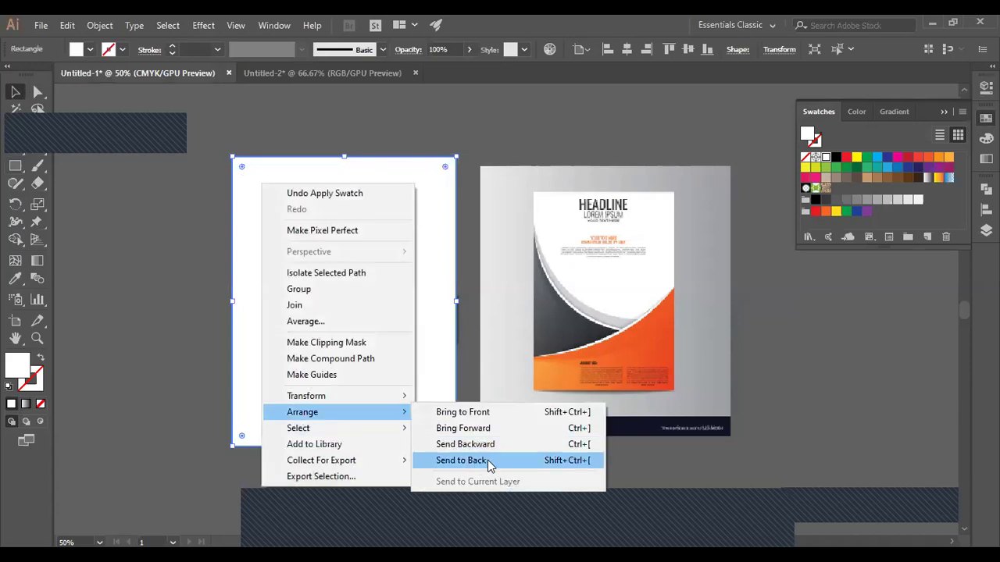
click(491, 461)
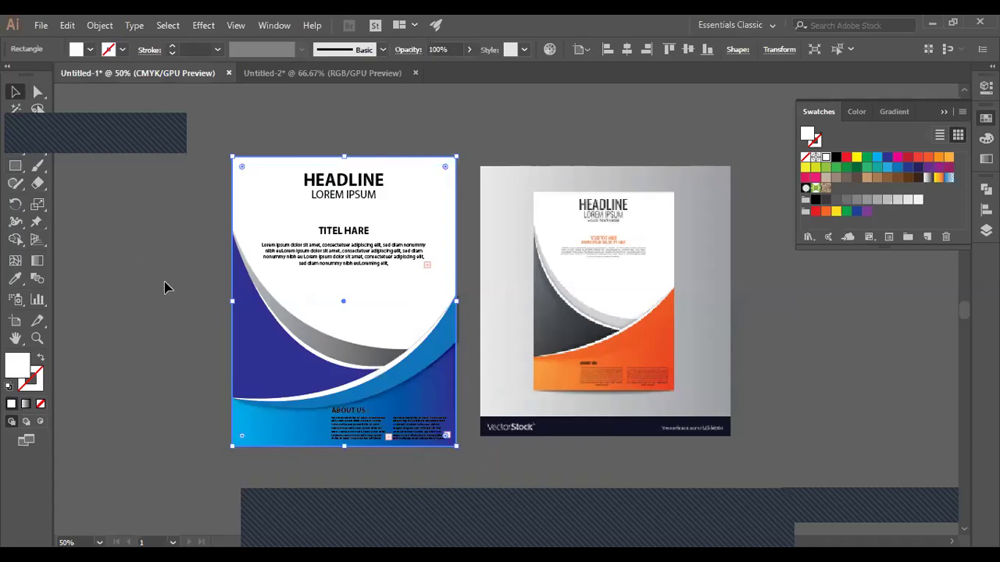
click(150, 258)
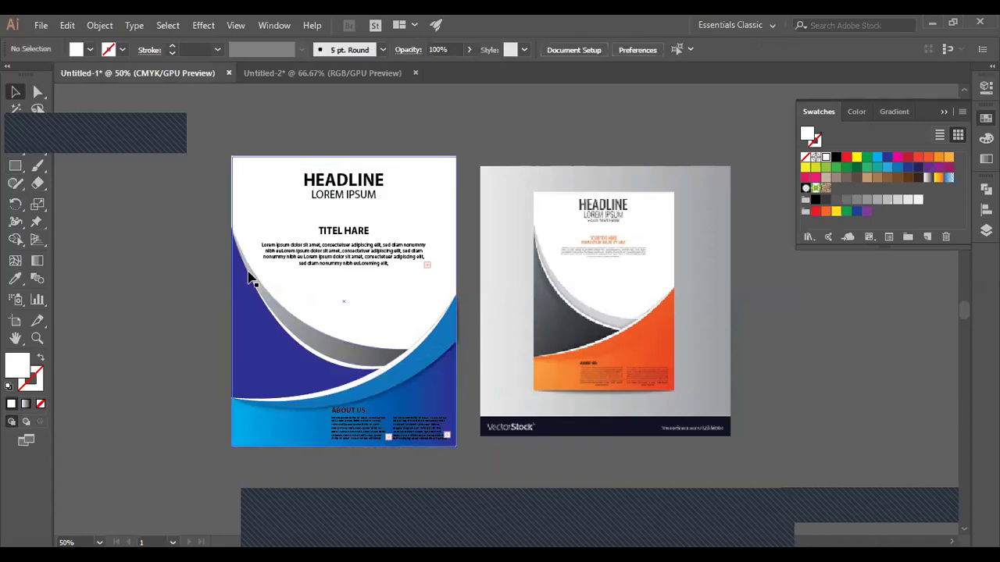
click(256, 165)
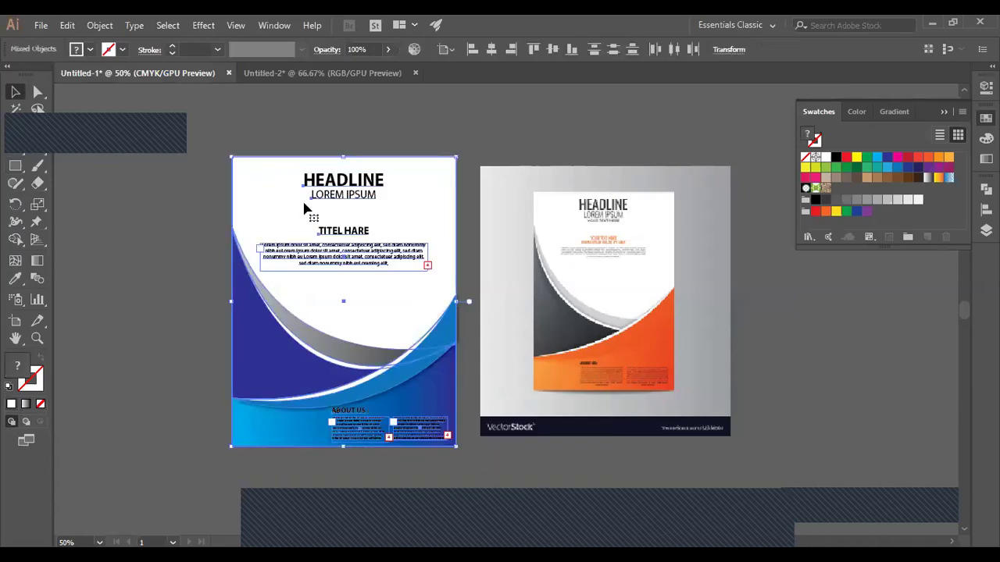
key(ctrl+a)
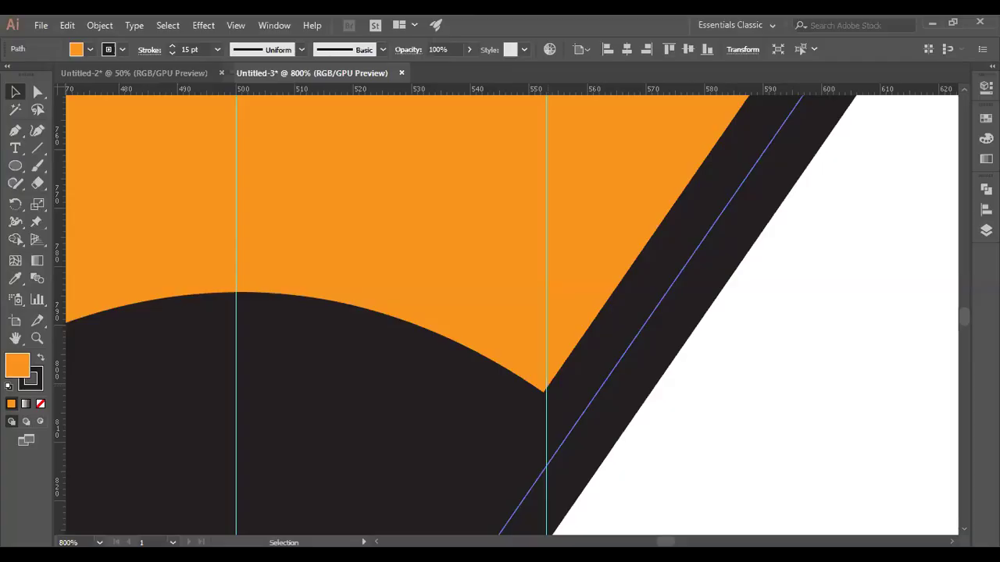
Try to shift the outlined orange path slightly at the pencil tip and check both corners against the vertical guides
drag(544, 391, 525, 470)
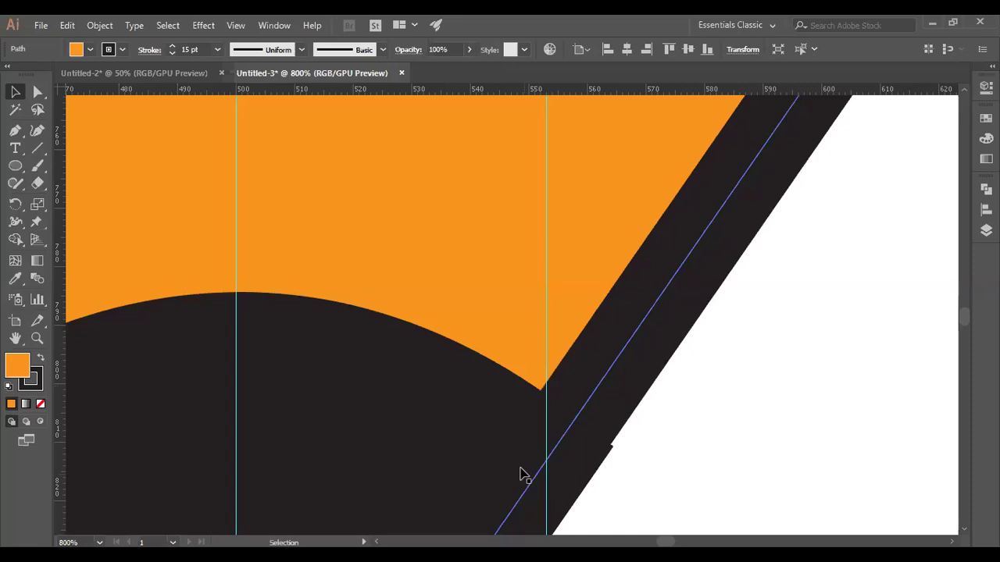
click(268, 382)
scroll(605, 399, down, 2)
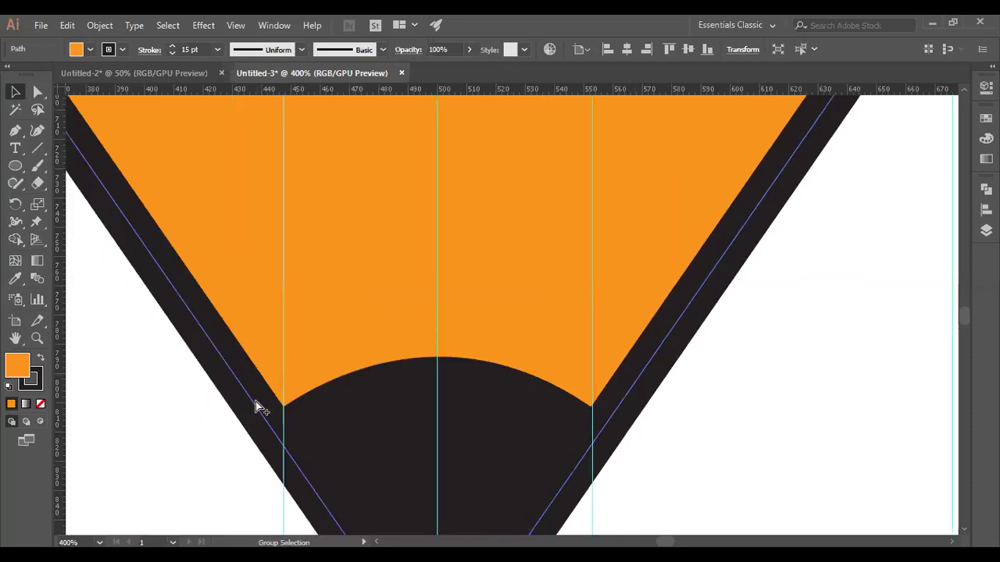
scroll(324, 414, up, 3)
scroll(325, 433, down, 2)
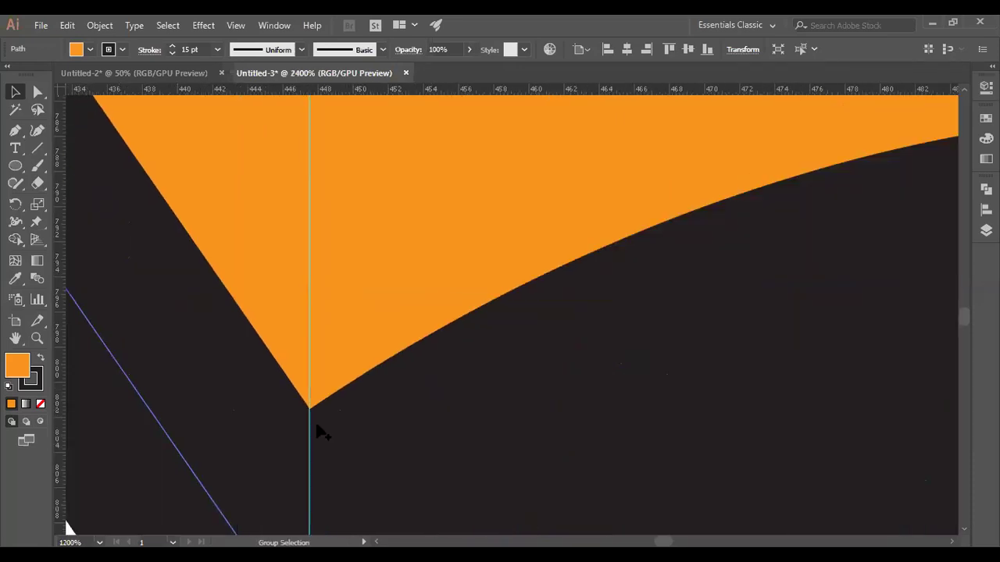
scroll(305, 418, down, 1)
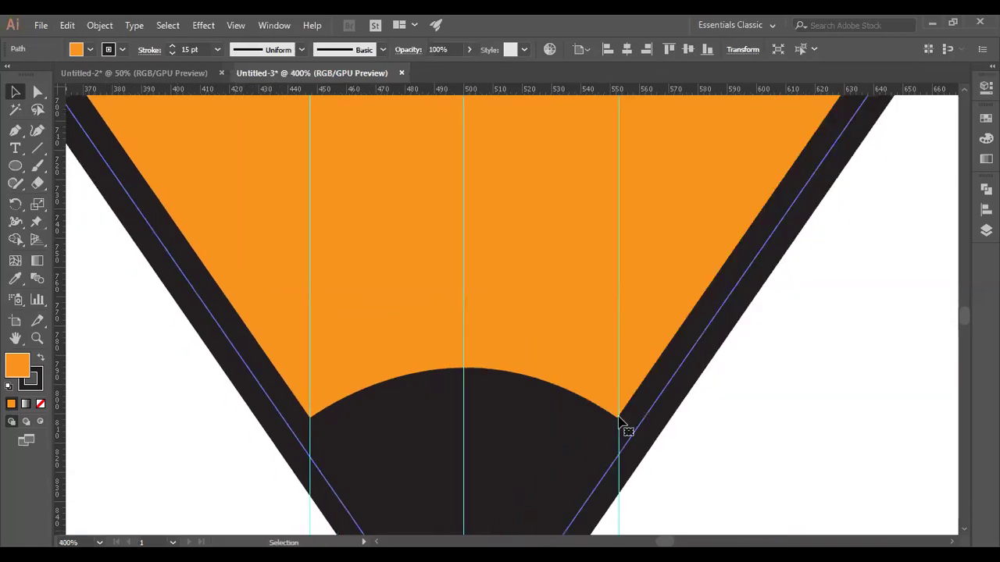
right_click(620, 415)
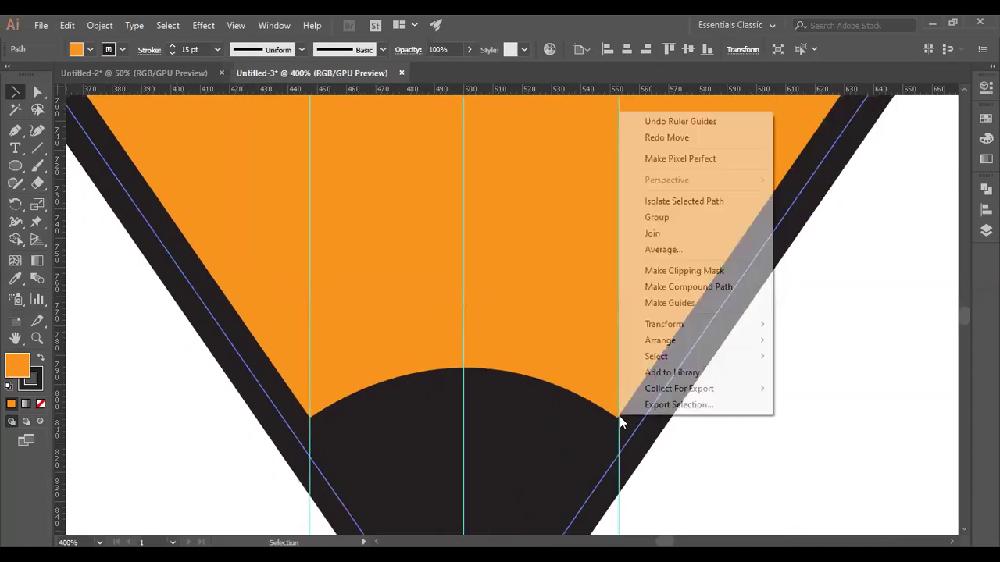
click(616, 500)
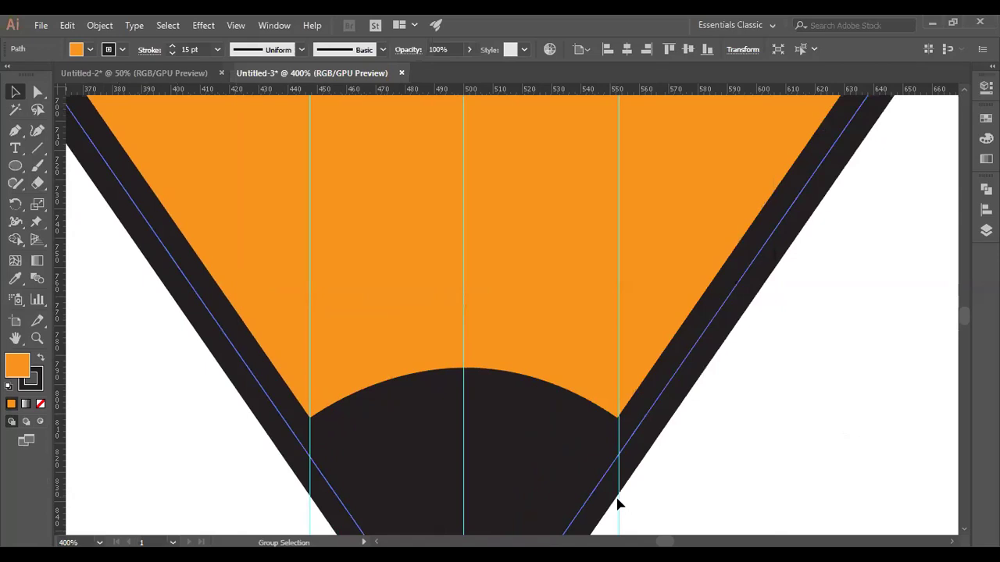
Remove the vertical guide passing through the right corner of the pencil tip
scroll(616, 509, up, 3)
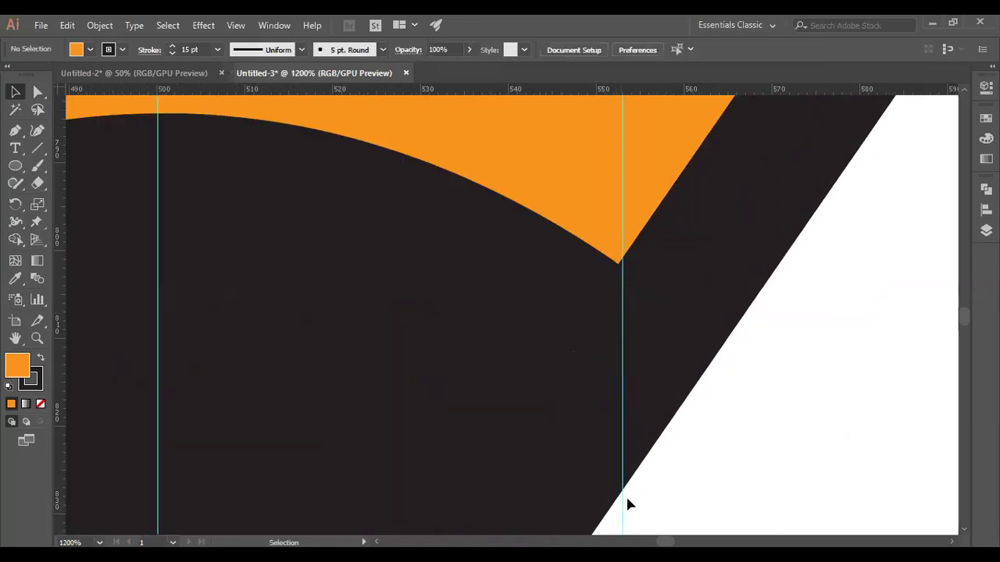
click(625, 490)
scroll(625, 490, down, 1)
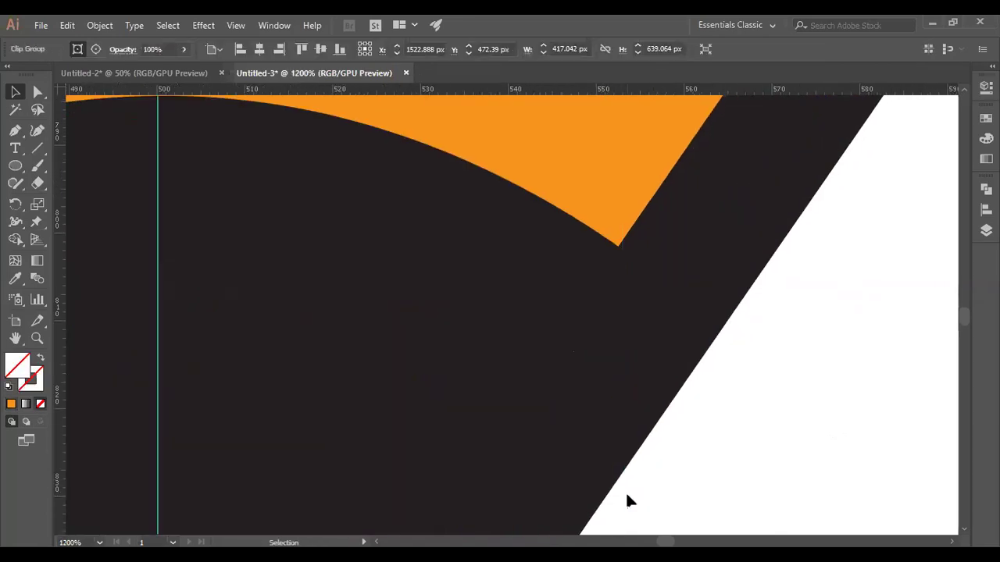
scroll(627, 494, down, 4)
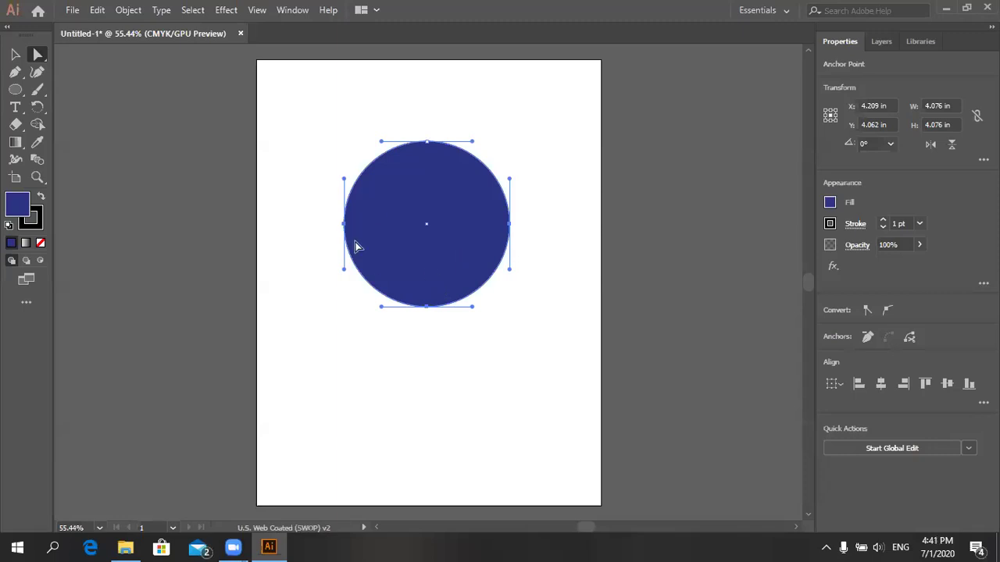
Select the whole blue circle and move it slightly up and right, to about X 4.48 in, Y 3.83 in
click(15, 54)
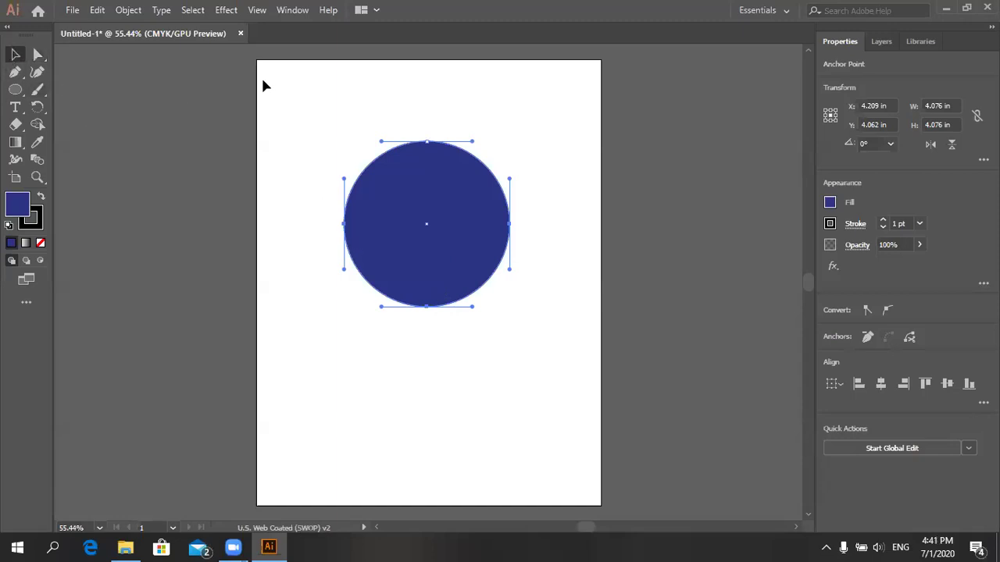
click(551, 309)
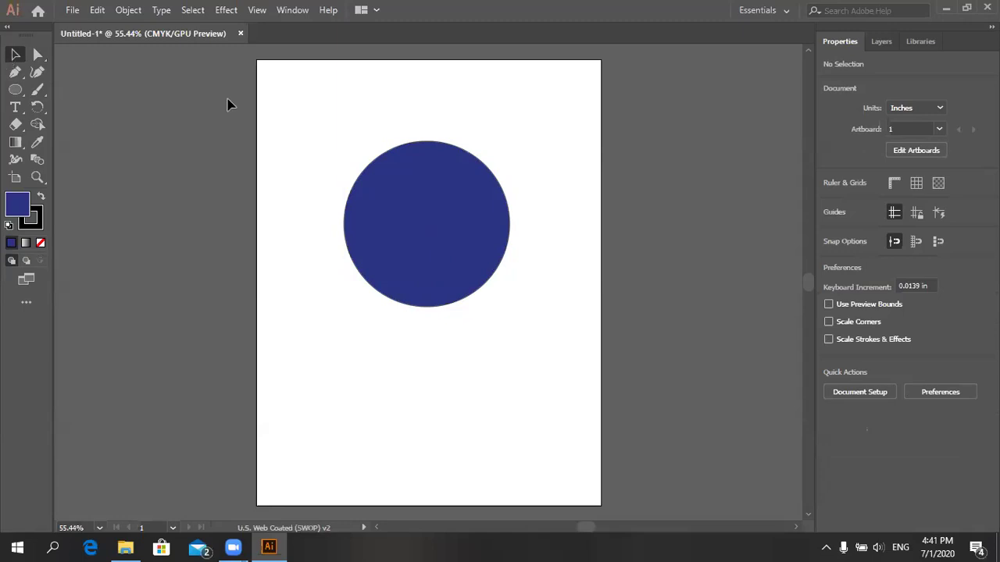
click(430, 211)
drag(426, 310, 437, 274)
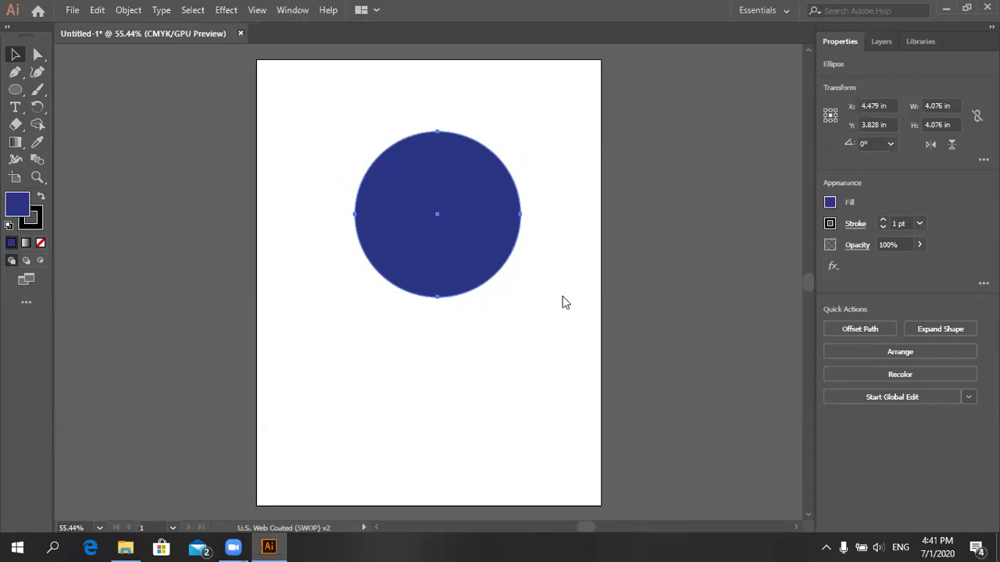
Close the Untitled-1 document without saving and create a new blank document
key(ctrl+w)
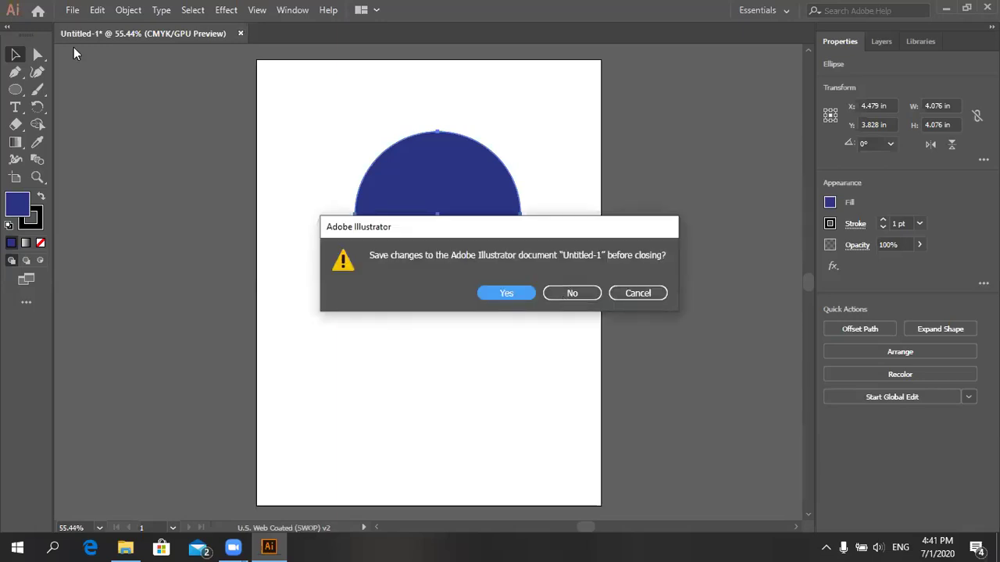
key(Escape)
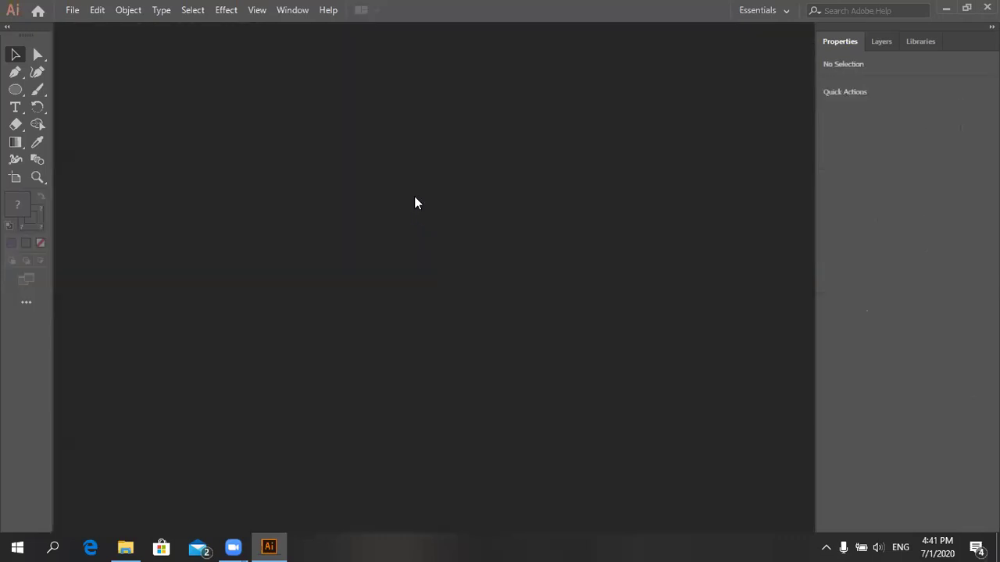
click(75, 13)
click(163, 30)
click(442, 368)
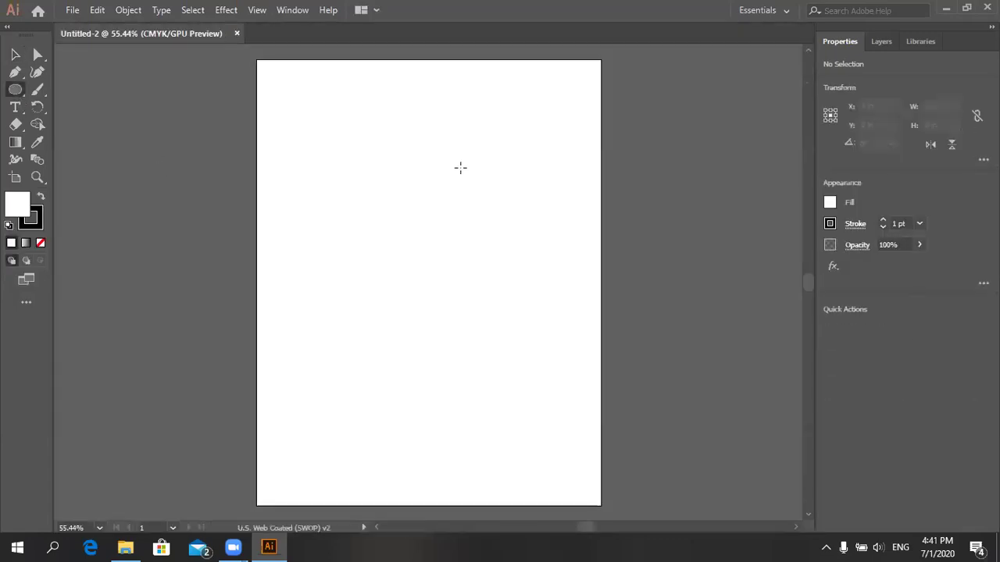
Draw a white circle about 3.77 in across in the upper left half of the artboard and select the whole shape
drag(384, 243, 373, 320)
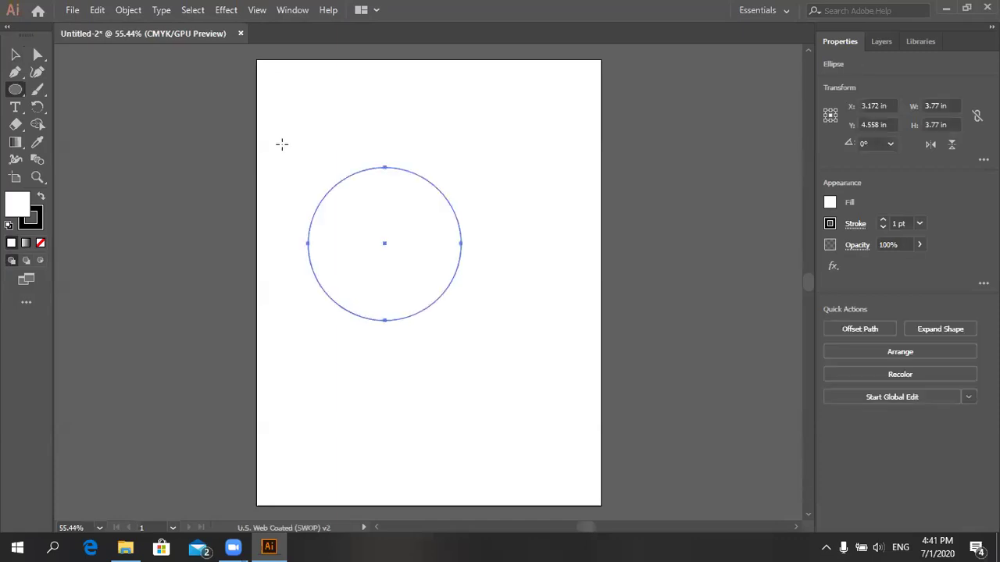
click(14, 54)
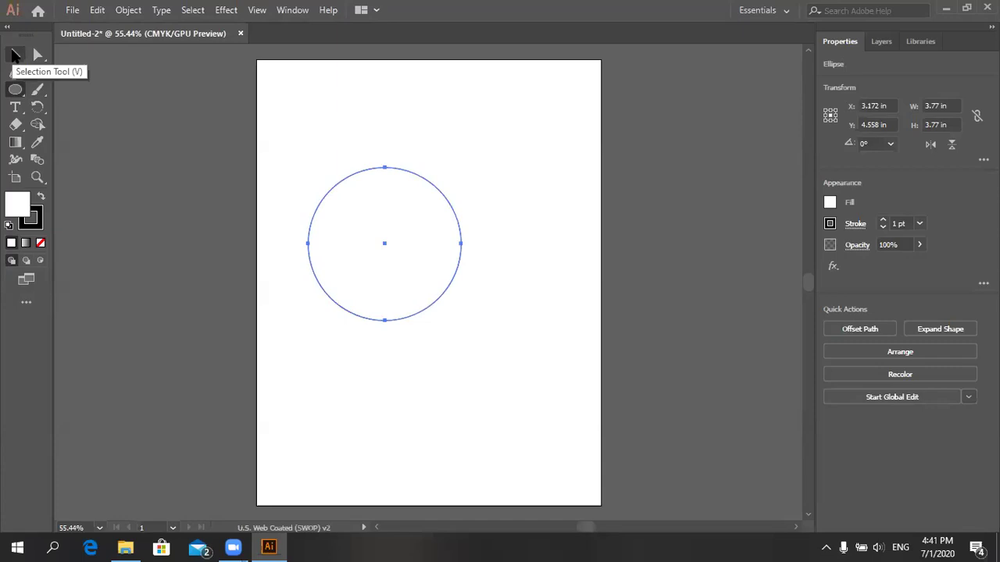
drag(289, 153, 442, 341)
click(285, 177)
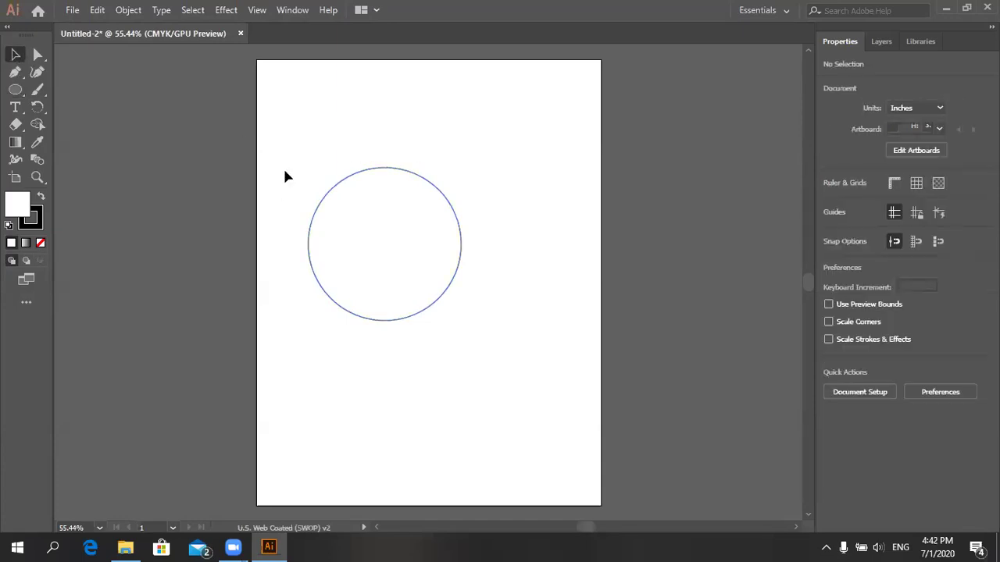
drag(299, 166, 492, 331)
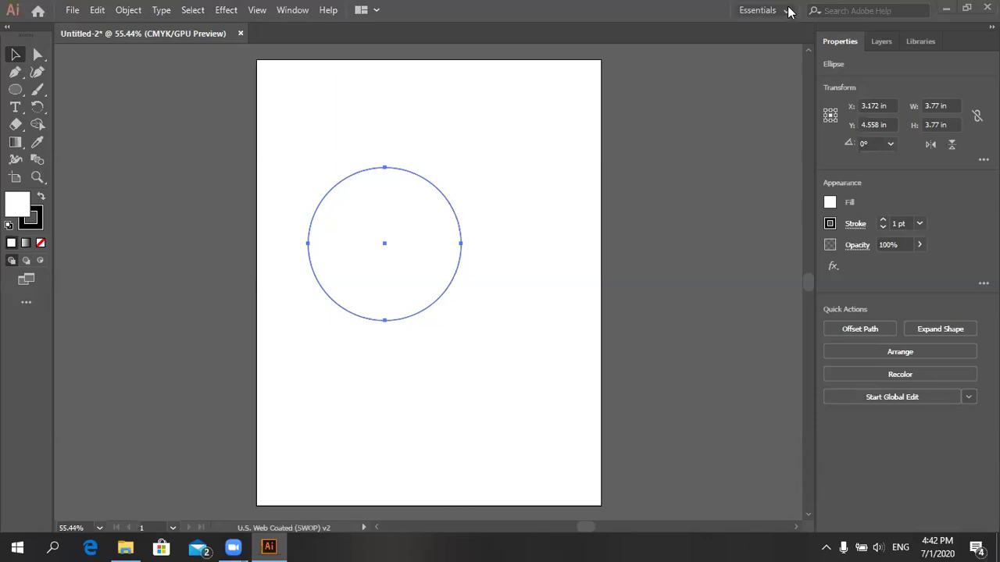
Switch the workspace to Essentials Classic and select the circle's anchor points with the Direct Selection Tool
click(756, 11)
click(769, 62)
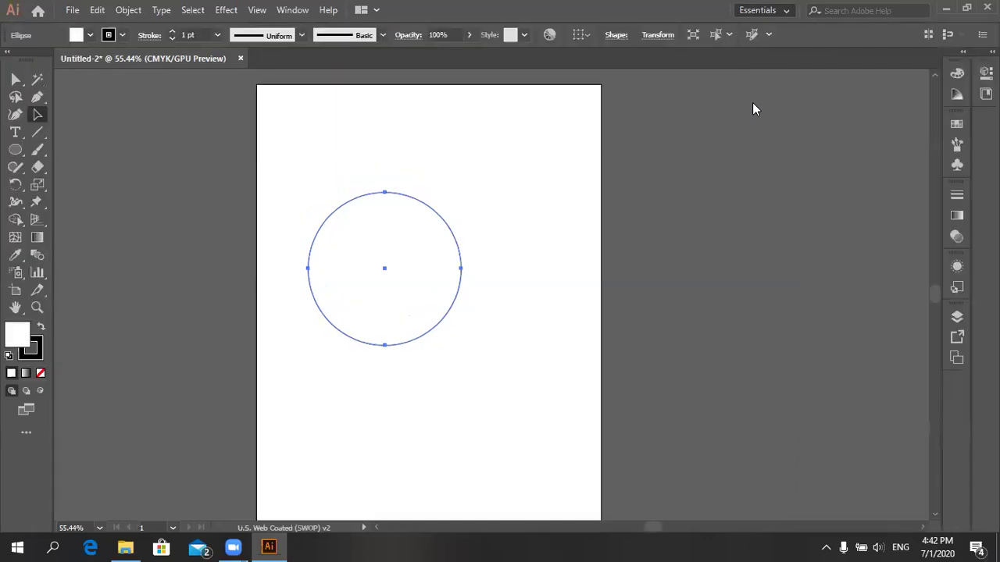
click(16, 80)
drag(301, 258, 467, 401)
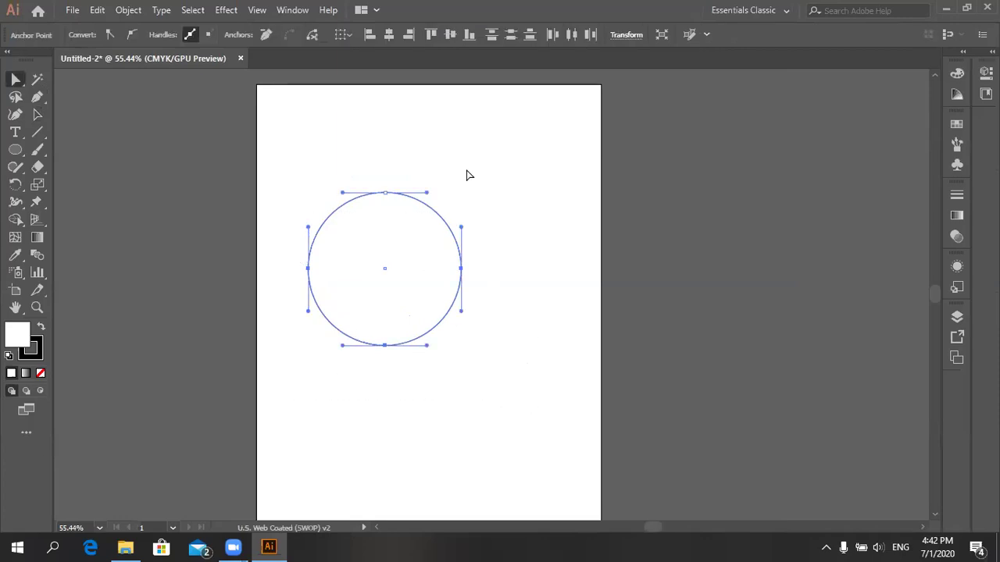
Reselect the whole circle, look through its context commands and deselect it
click(459, 197)
drag(299, 175, 492, 340)
right_click(415, 273)
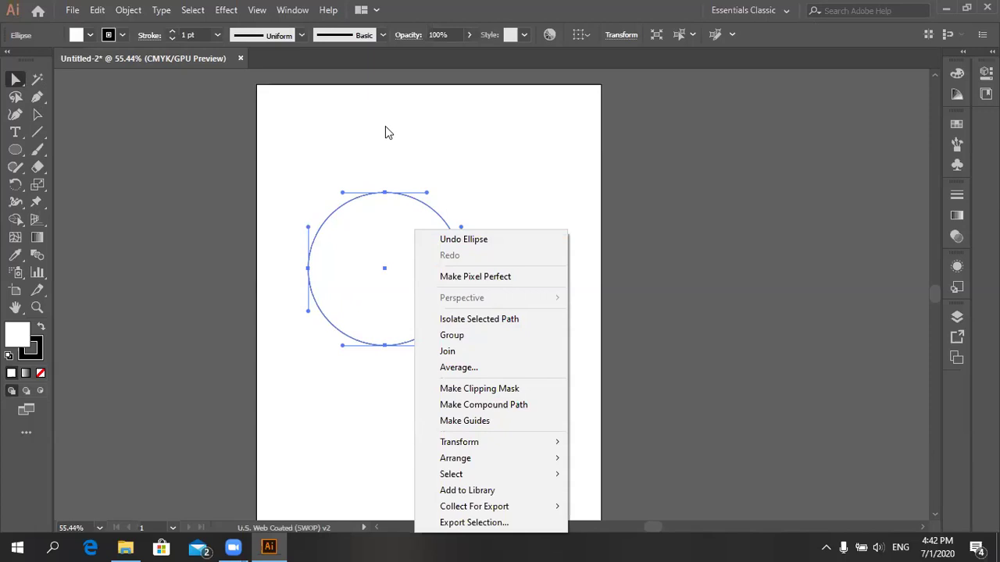
click(493, 200)
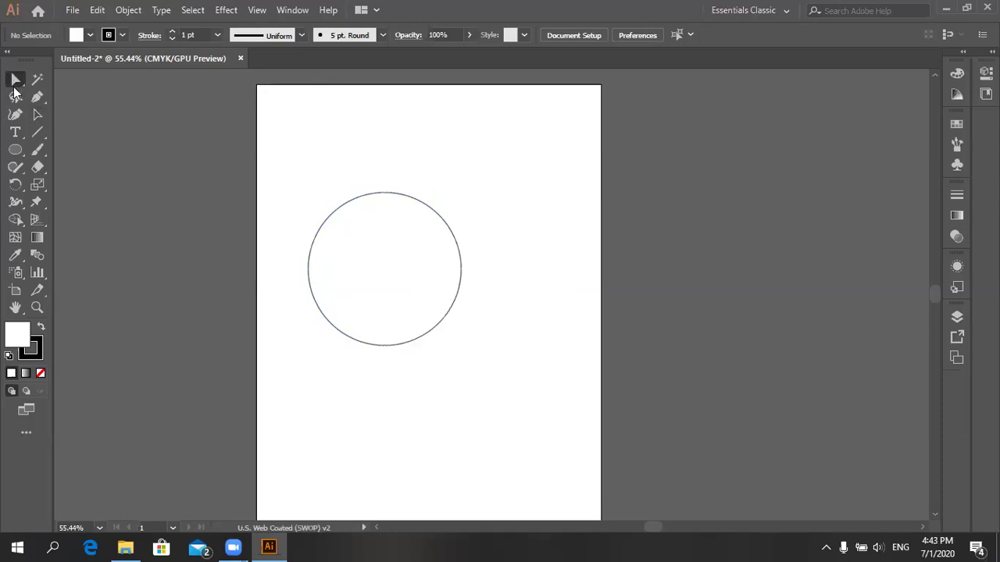
Select the whole circle and fill it with light blue
drag(296, 169, 551, 391)
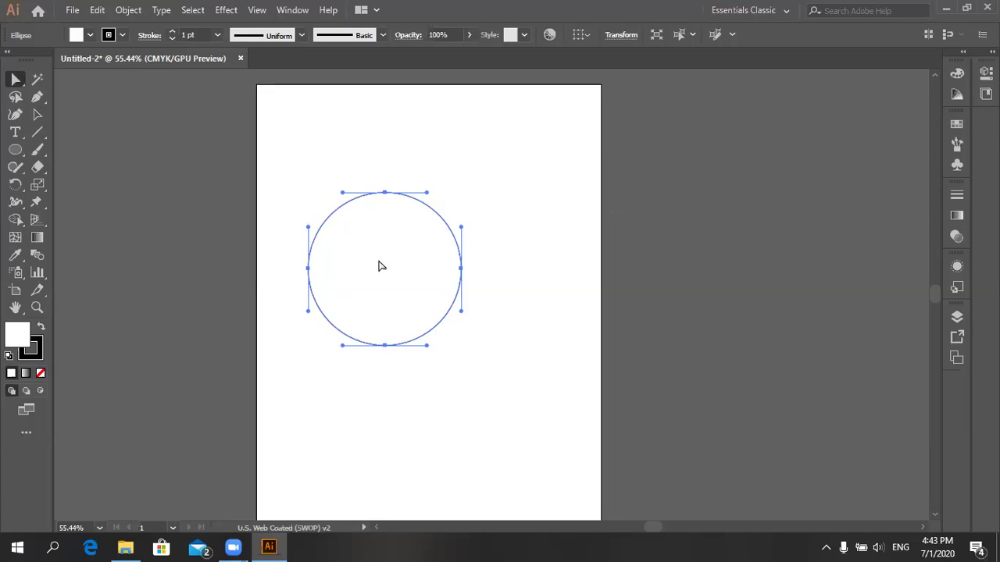
click(90, 36)
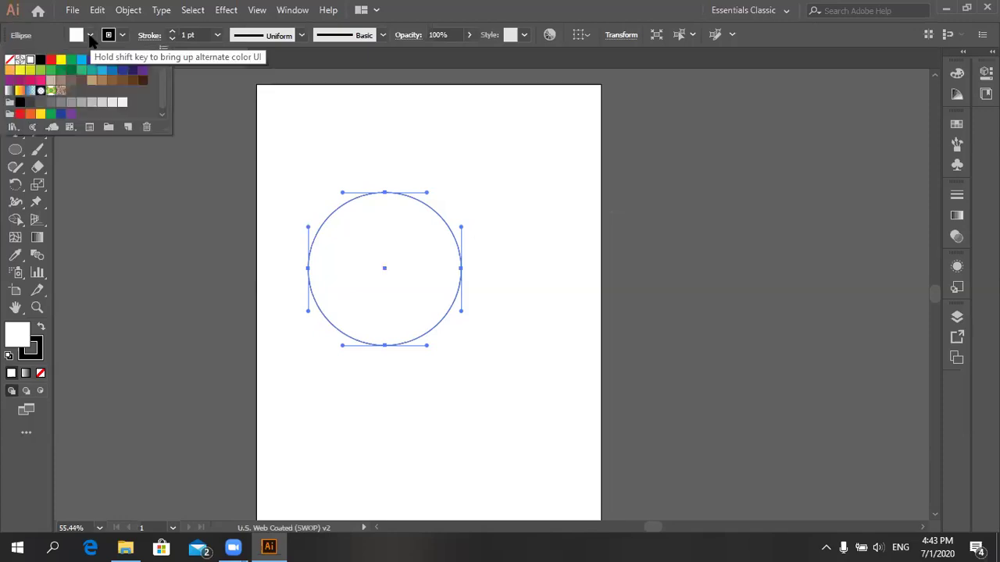
click(81, 60)
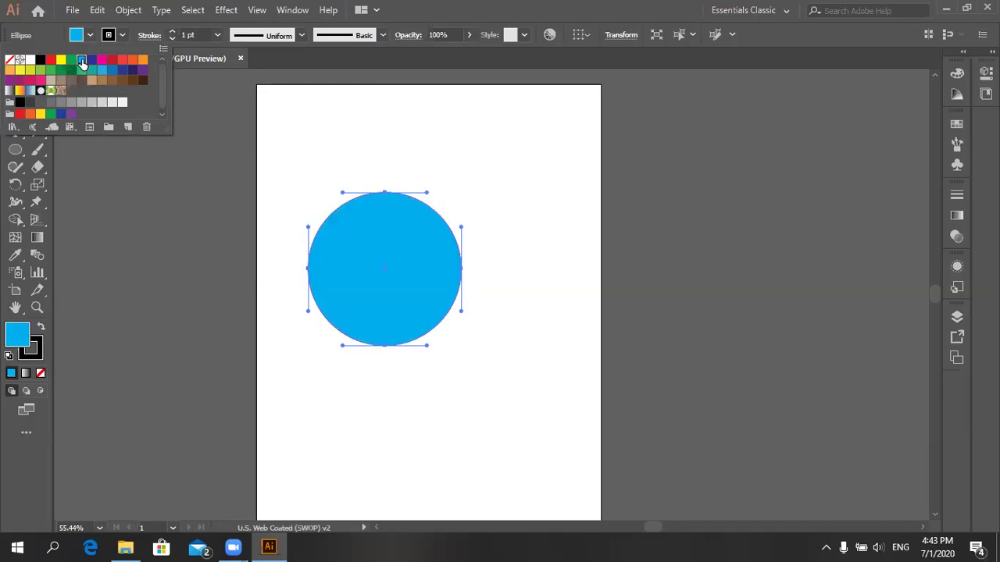
click(92, 35)
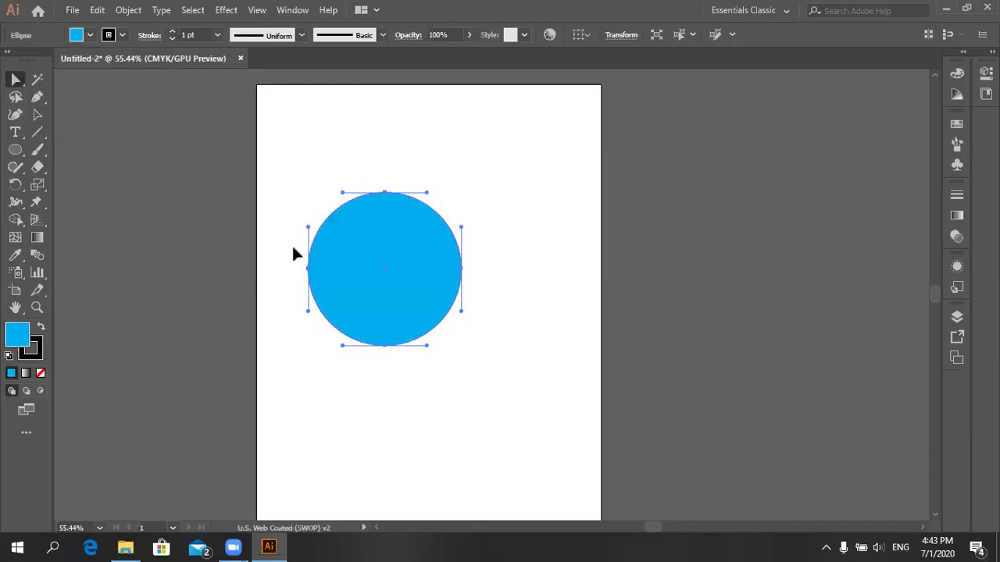
Select the circle's lower-left edge segment and change the active tool from Direct Selection to the Selection Tool
mouse_move(307, 308)
mouse_down()
mouse_move(287, 310)
mouse_move(304, 315)
mouse_up()
click(309, 314)
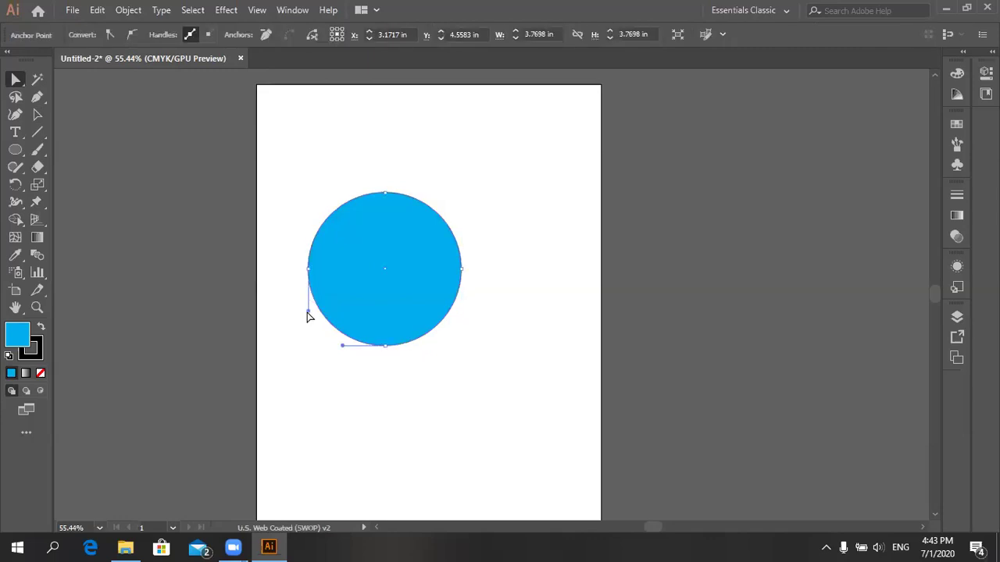
click(16, 79)
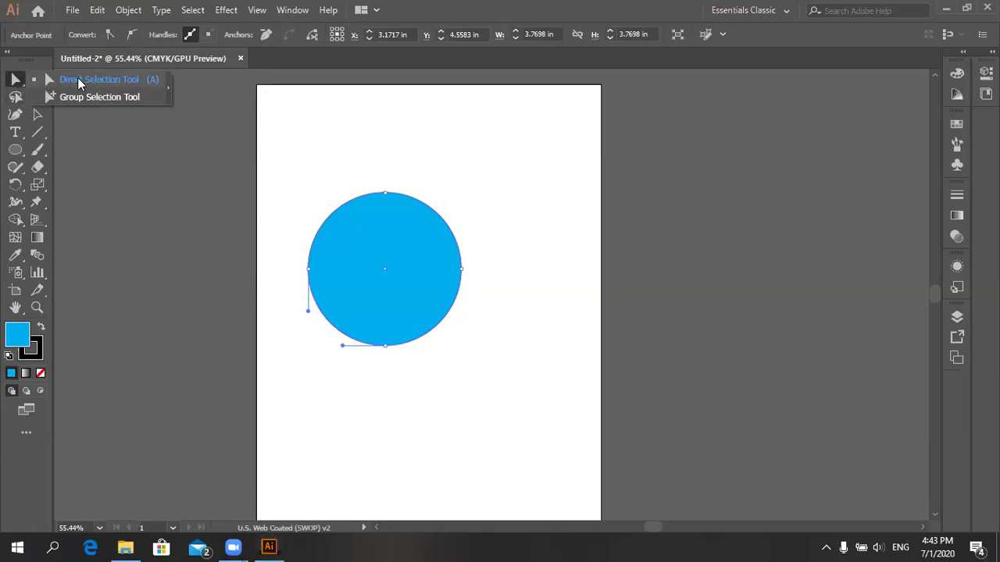
click(37, 115)
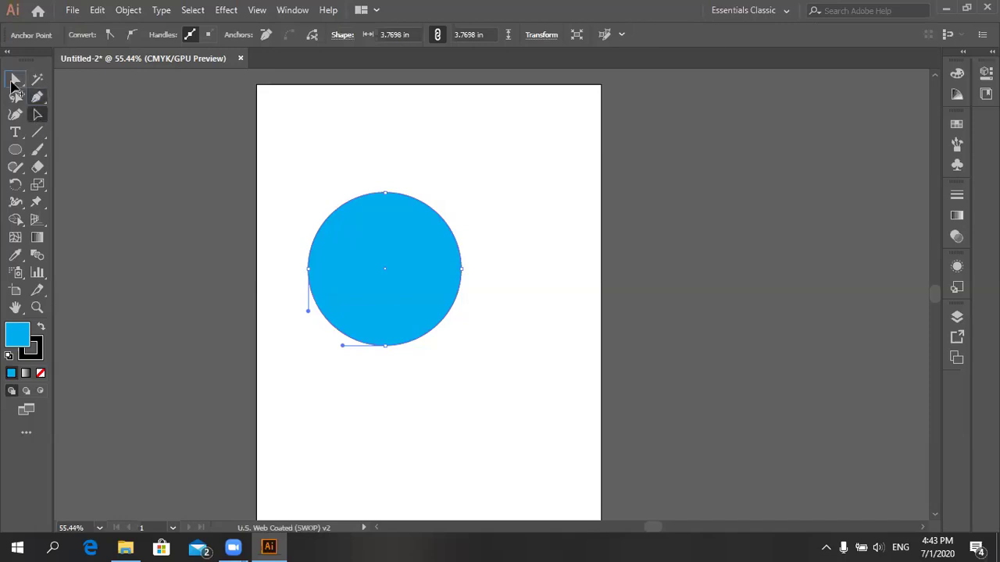
click(15, 81)
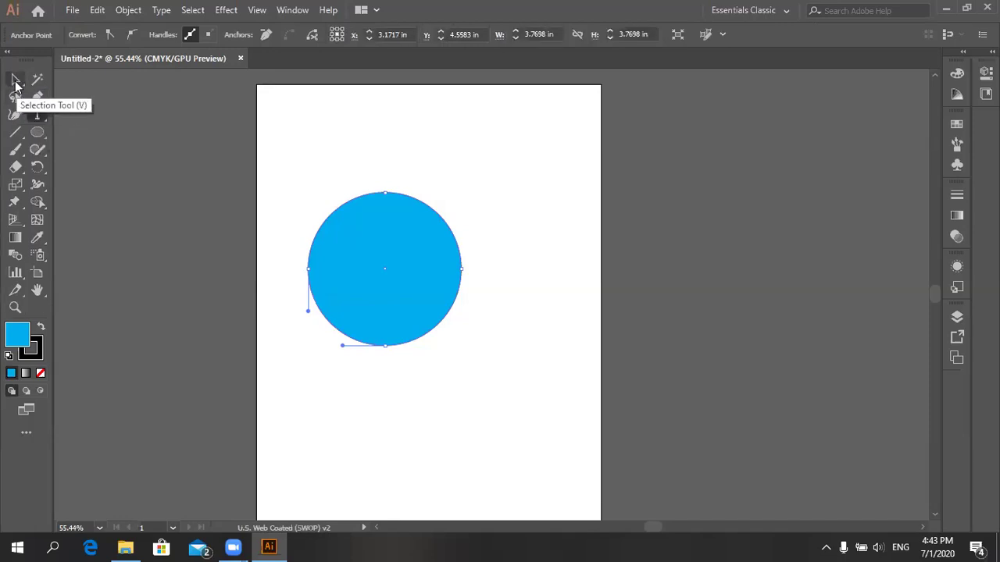
click(15, 82)
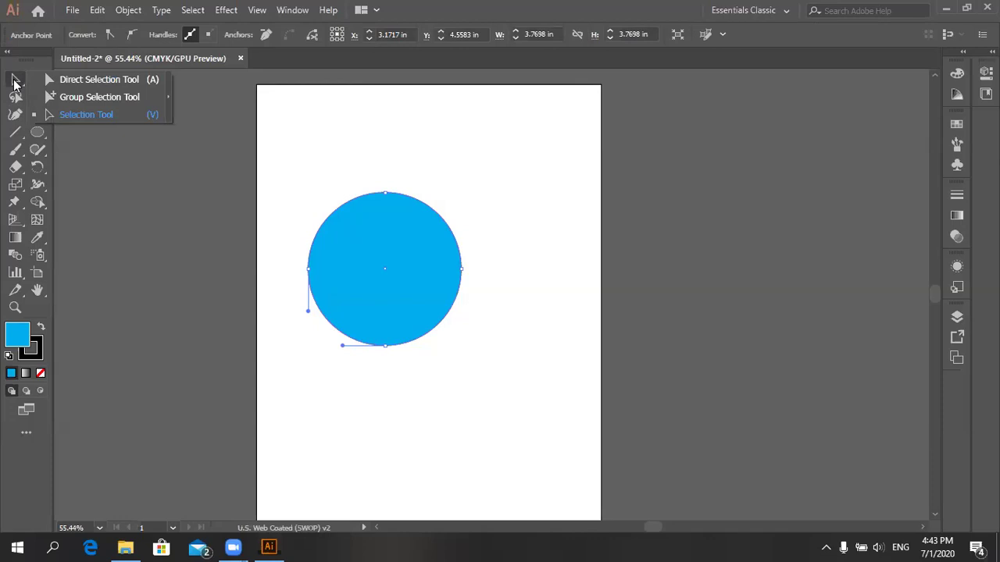
click(67, 117)
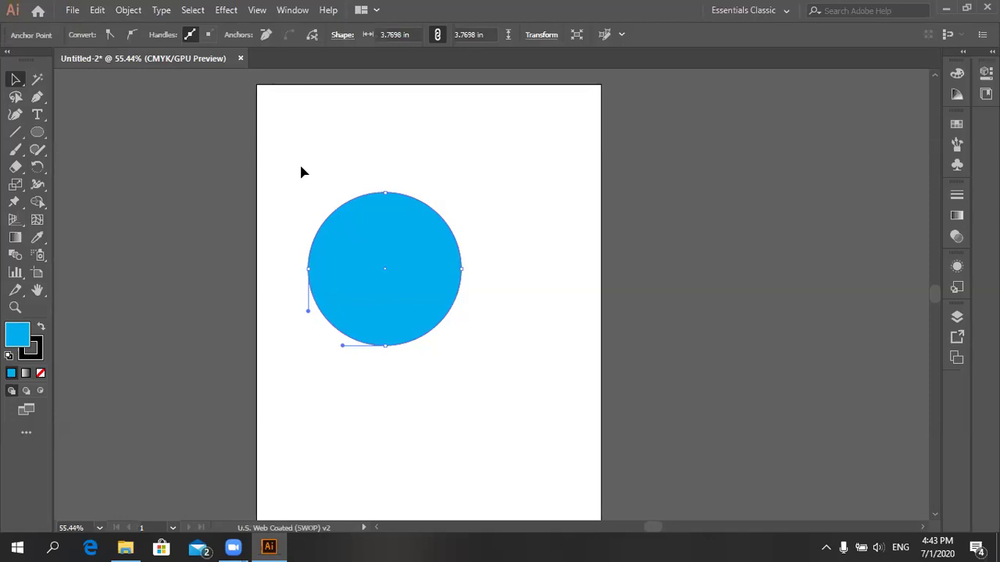
Select the whole blue circle and move it up and slightly to the left on the artboard
drag(301, 163, 339, 196)
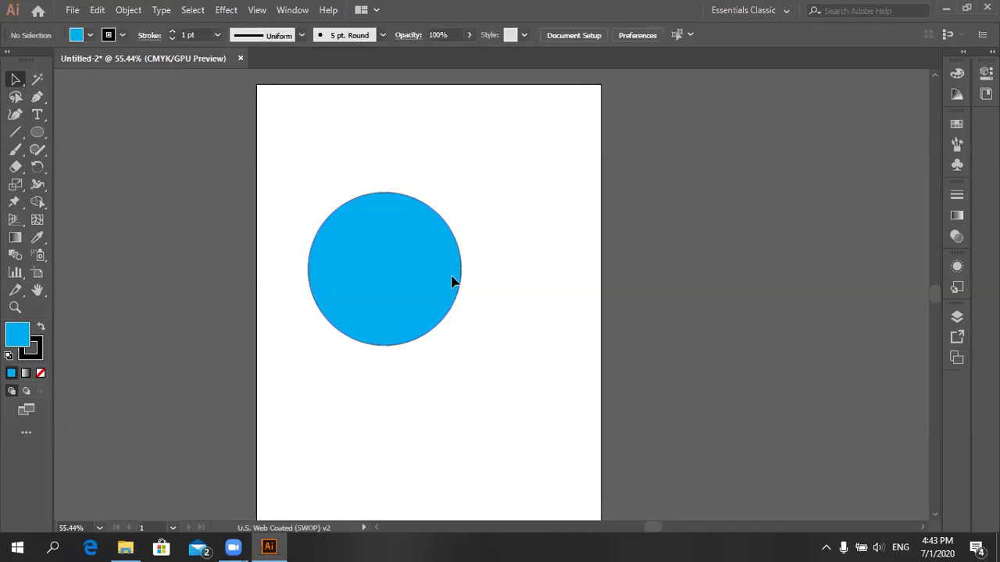
click(317, 242)
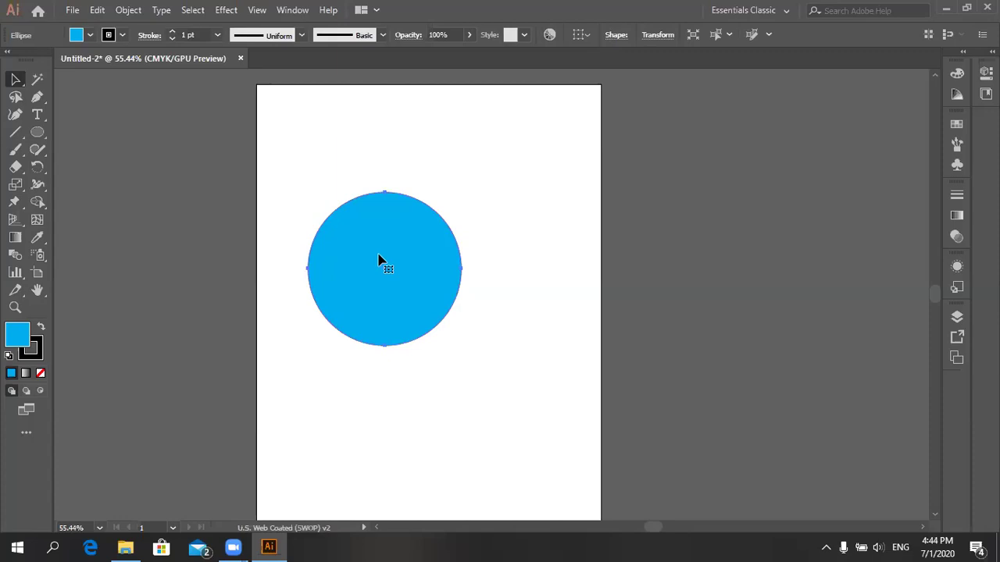
key(ctrl+t)
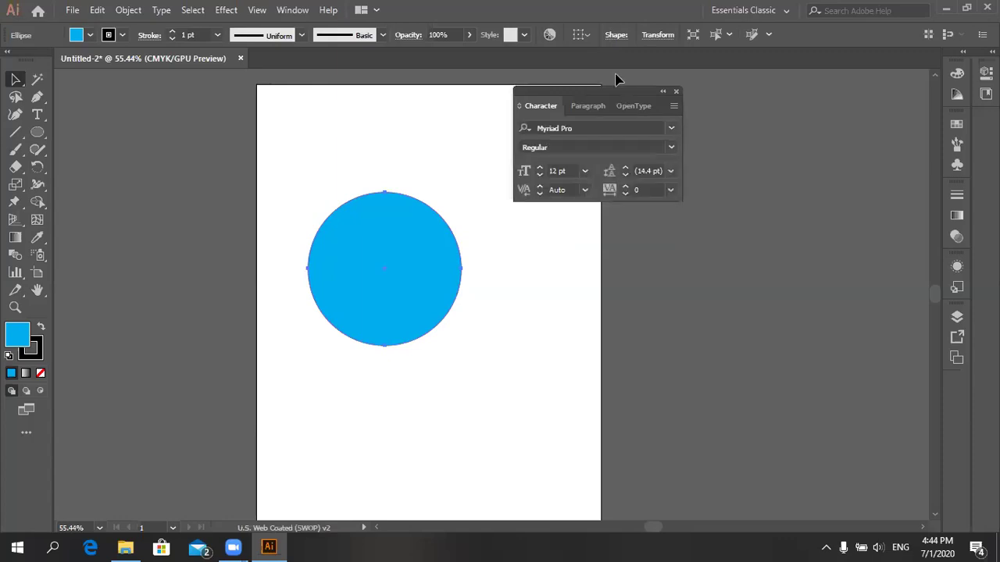
click(676, 92)
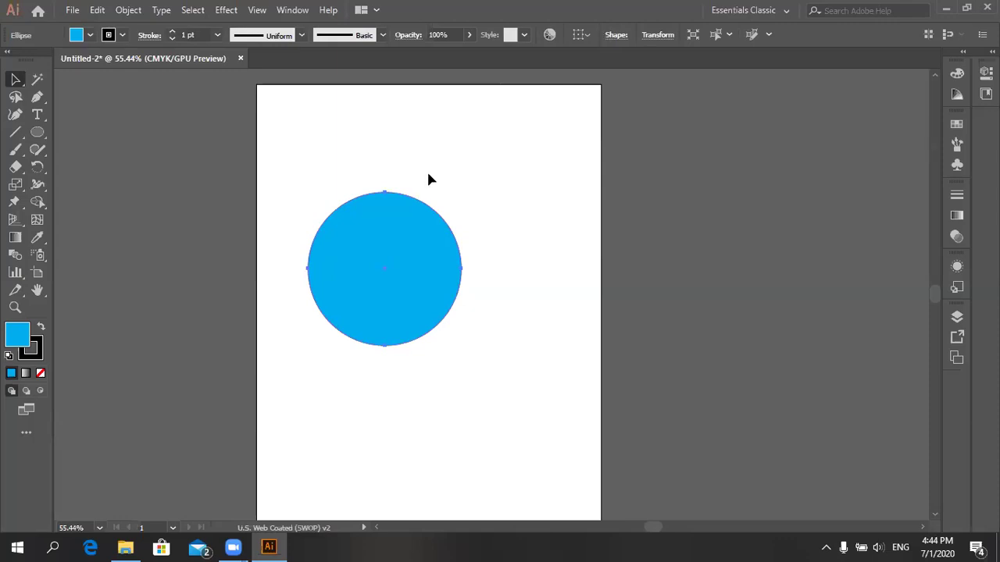
click(15, 80)
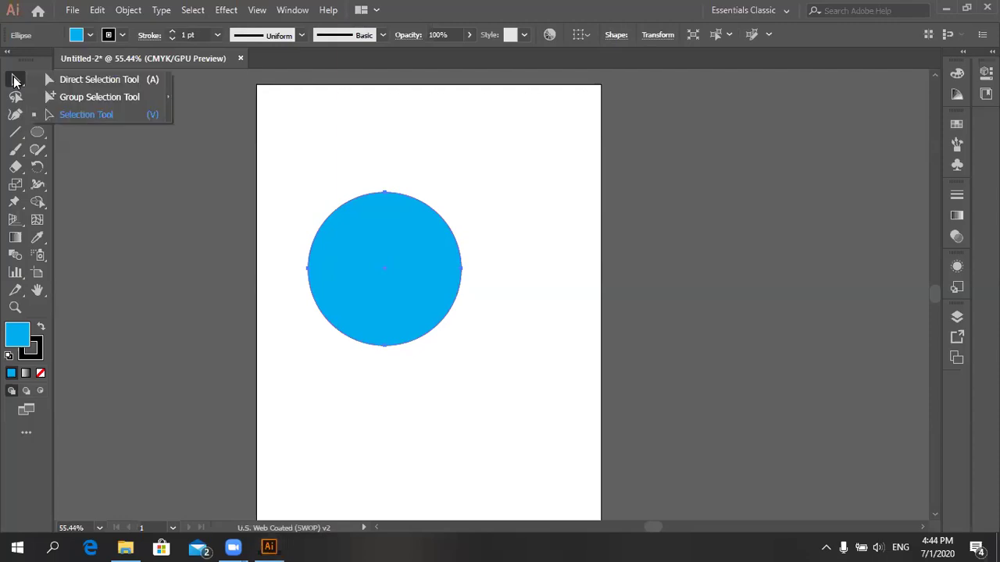
mouse_move(384, 220)
mouse_down()
mouse_move(403, 197)
mouse_move(379, 208)
mouse_up()
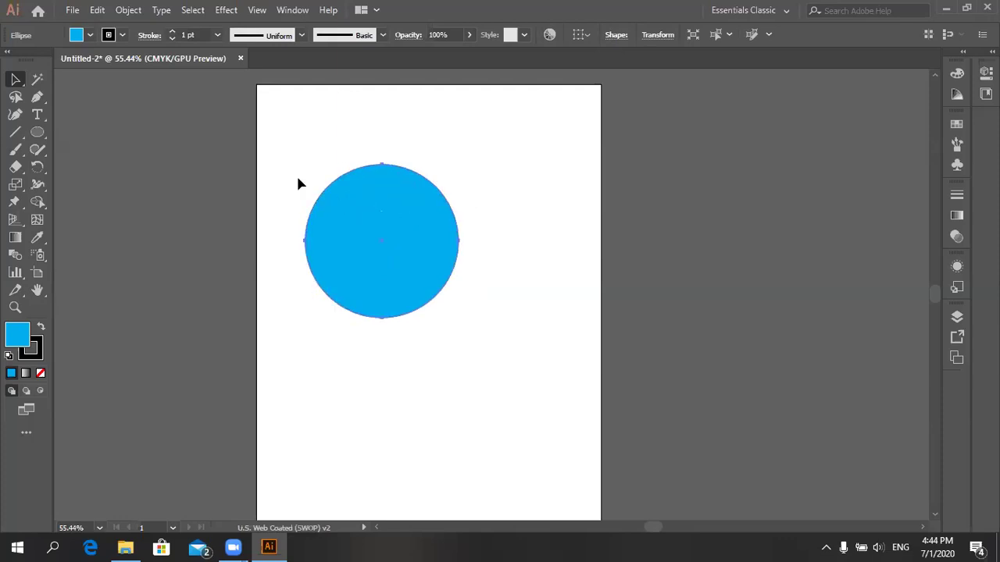
Deselect the circle and draw a wide blue rectangle below it with the Rectangle Tool
drag(268, 149, 528, 359)
click(39, 131)
click(39, 130)
click(43, 132)
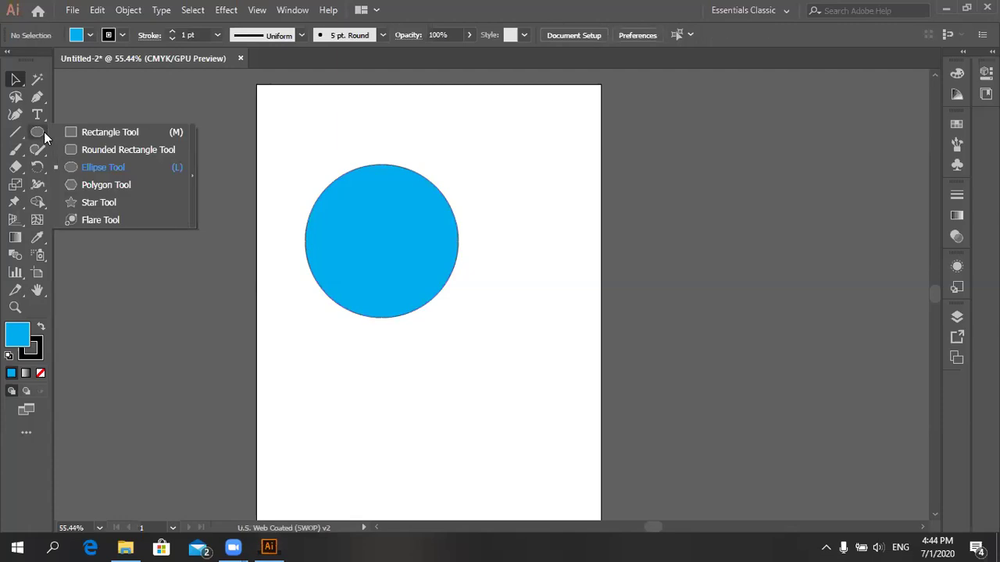
click(86, 131)
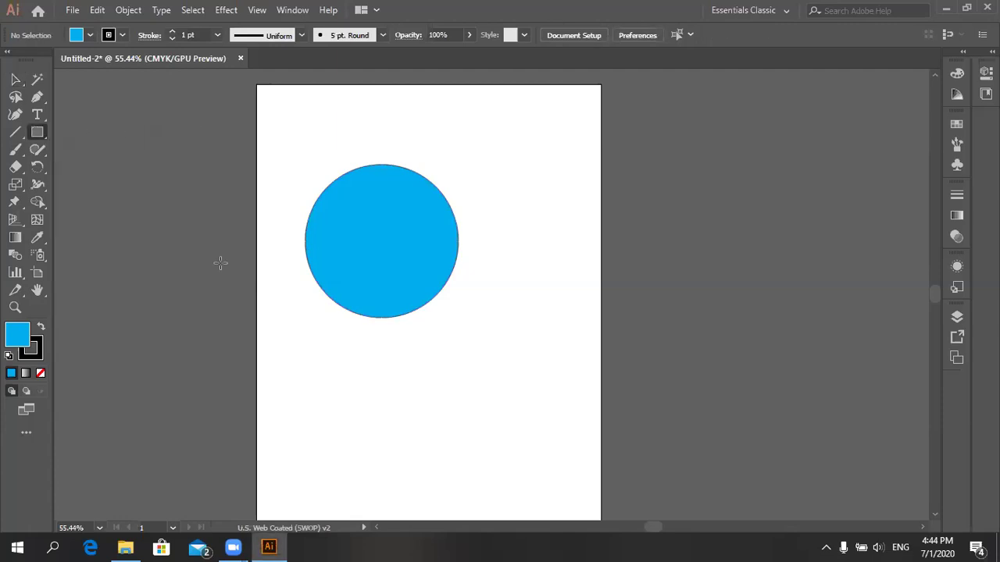
drag(305, 354, 431, 451)
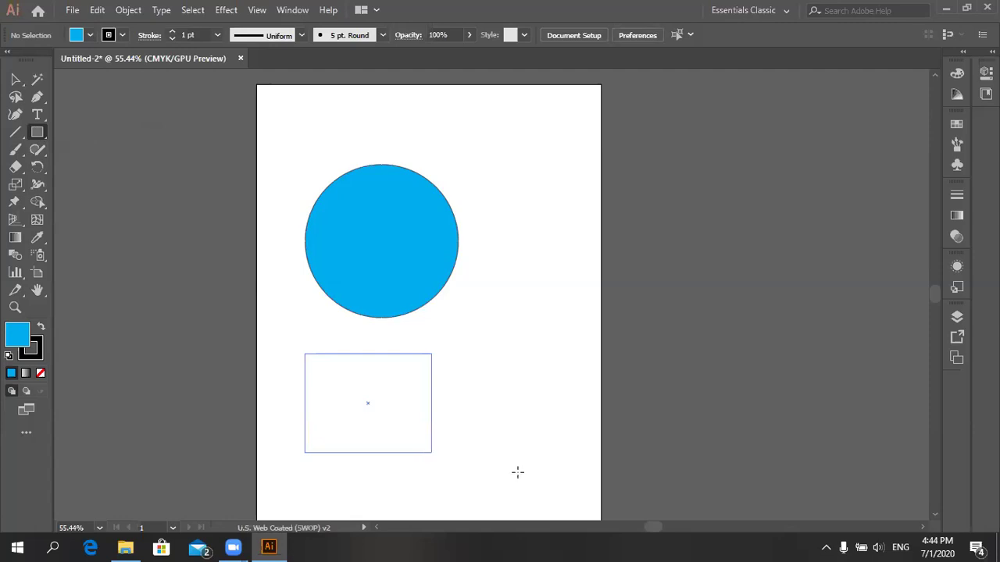
drag(518, 472, 518, 472)
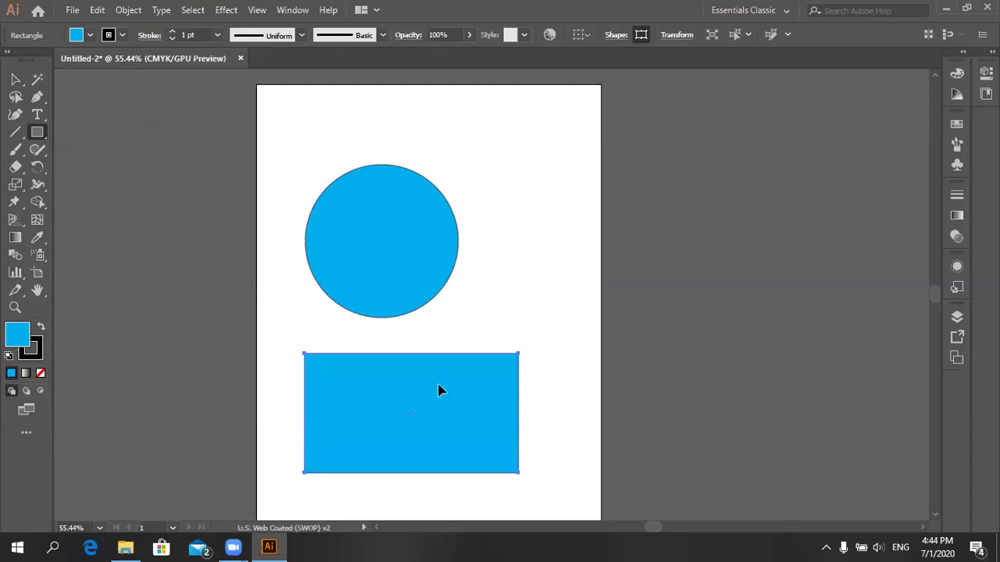
Select the blue circle above the rectangle and move it slightly right and up
right_click(414, 375)
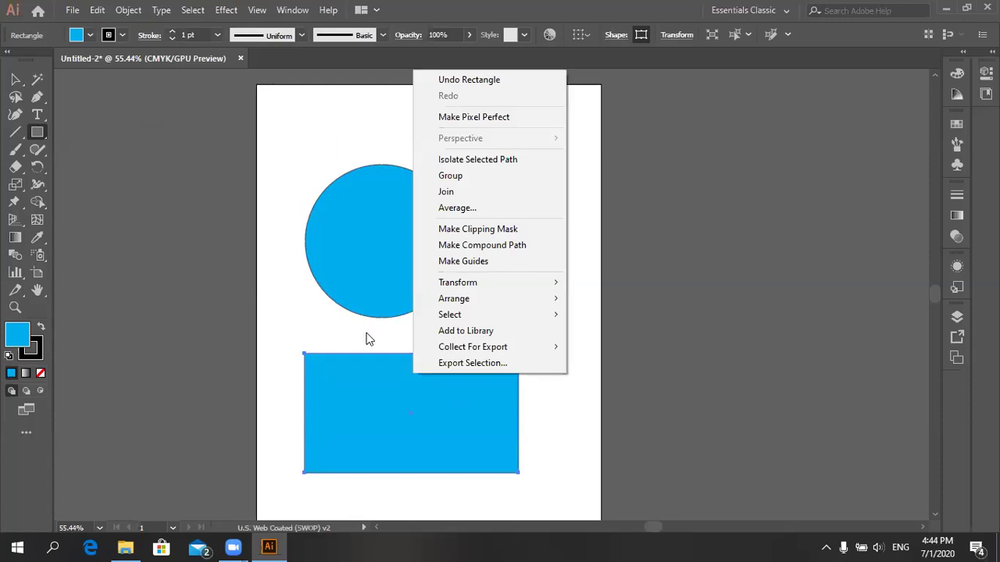
click(15, 80)
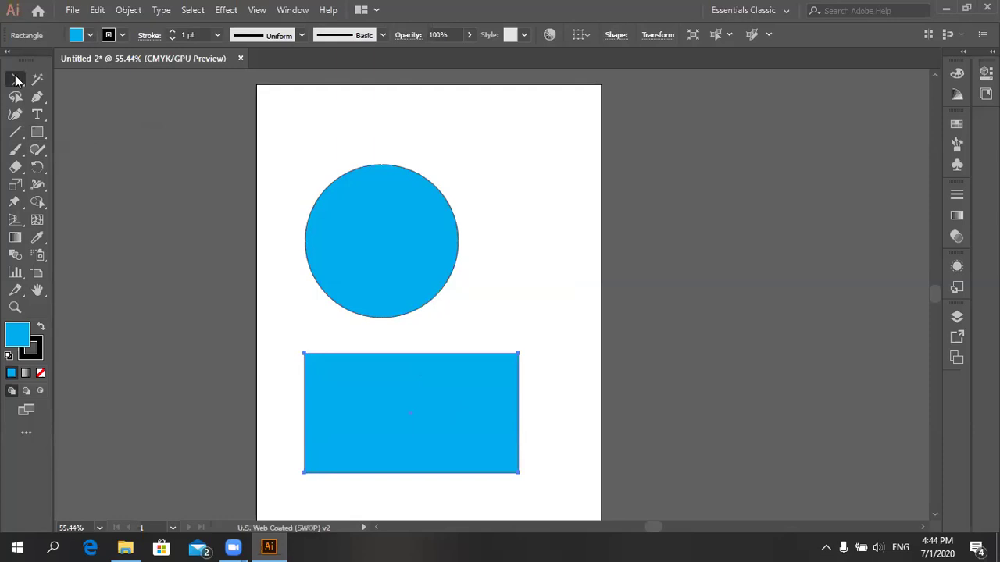
click(311, 216)
drag(311, 216, 332, 211)
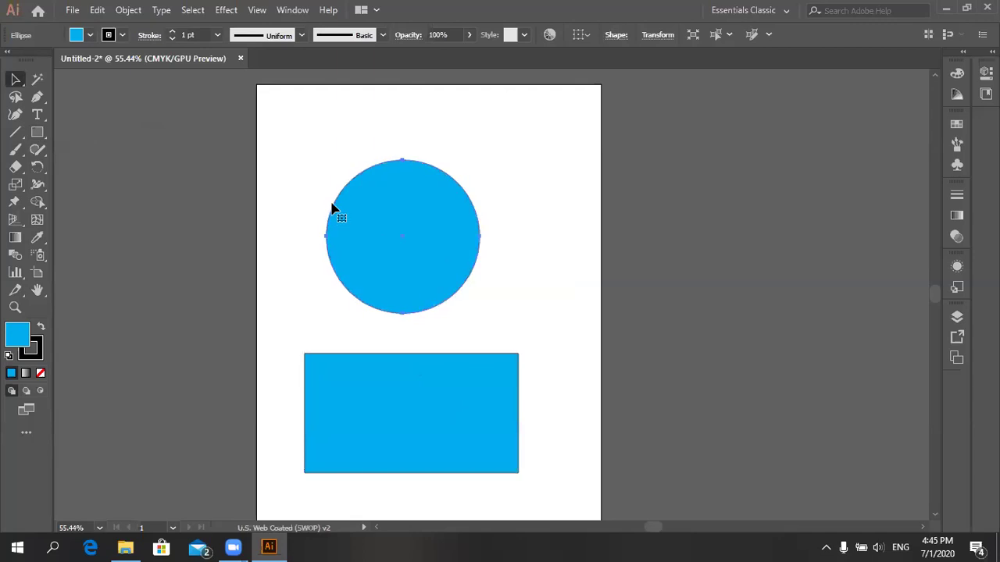
drag(318, 155, 440, 271)
click(71, 10)
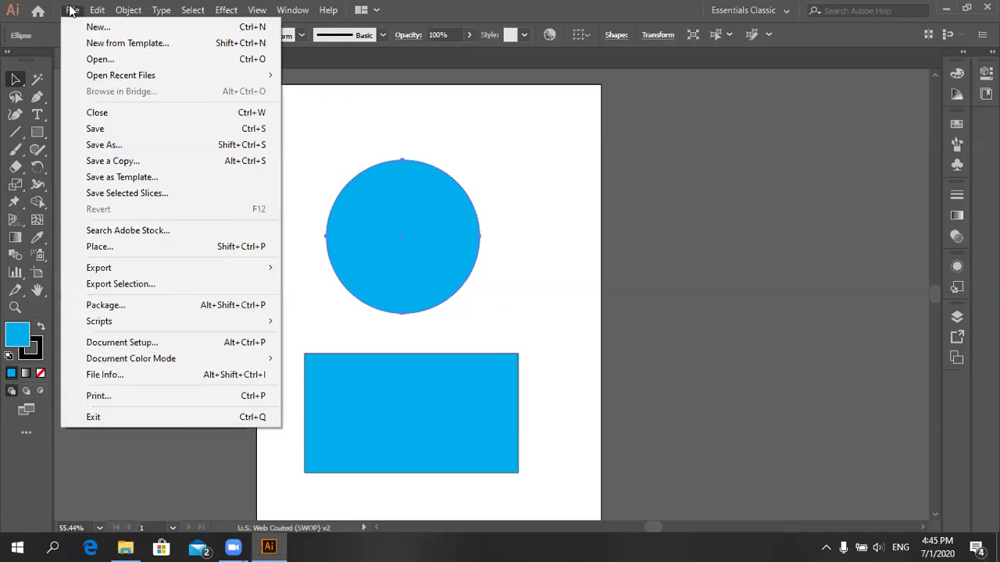
mouse_move(96, 9)
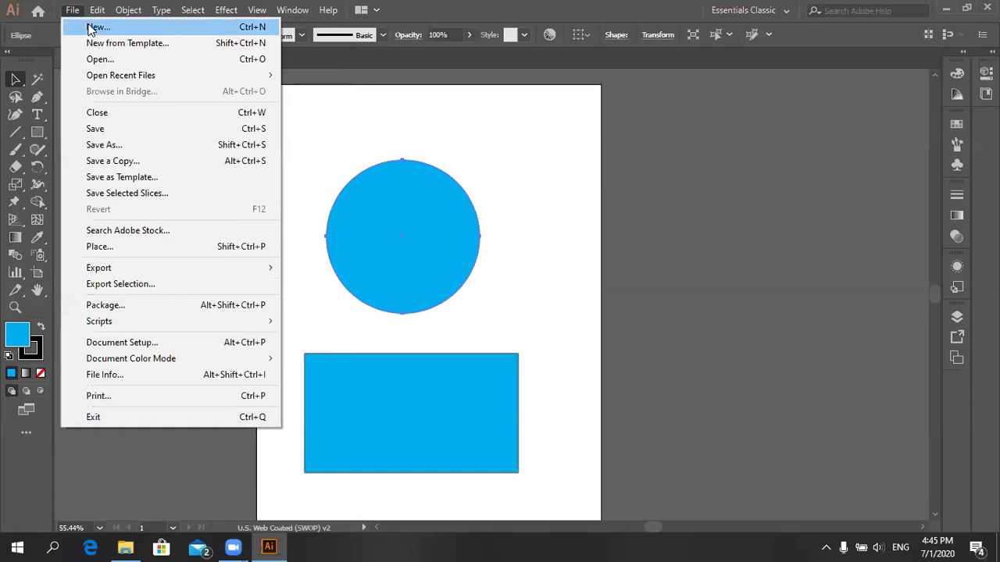
click(89, 28)
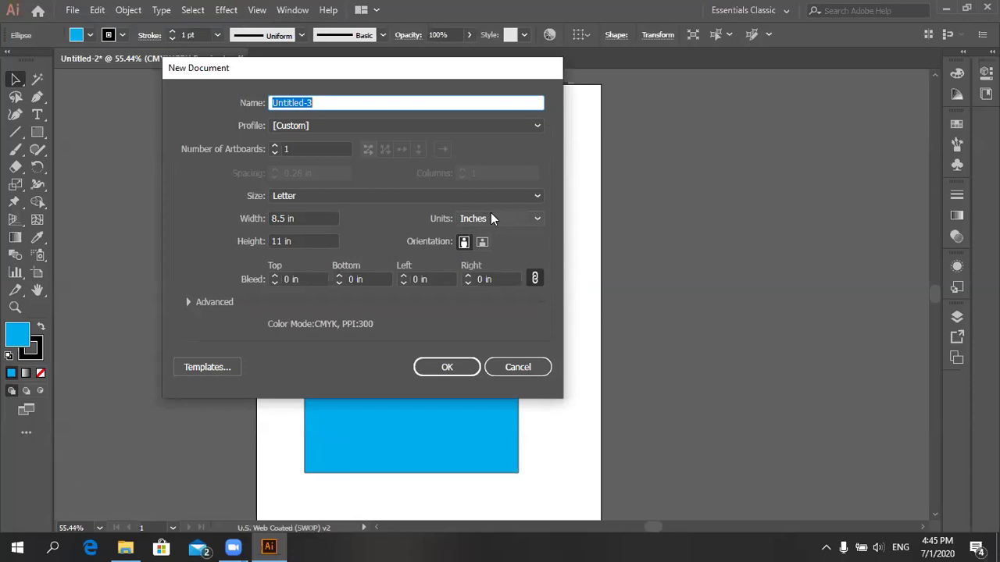
click(275, 145)
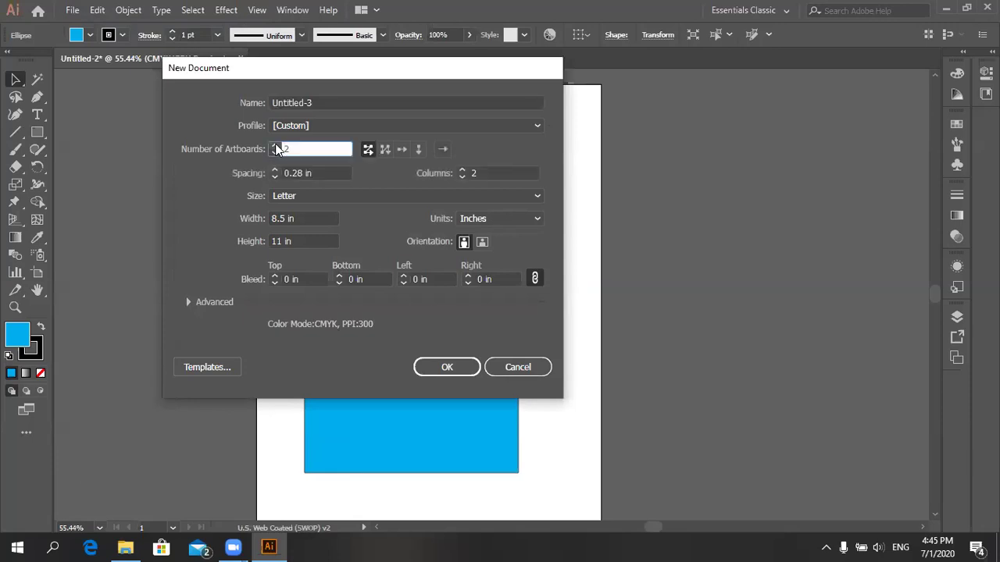
click(274, 153)
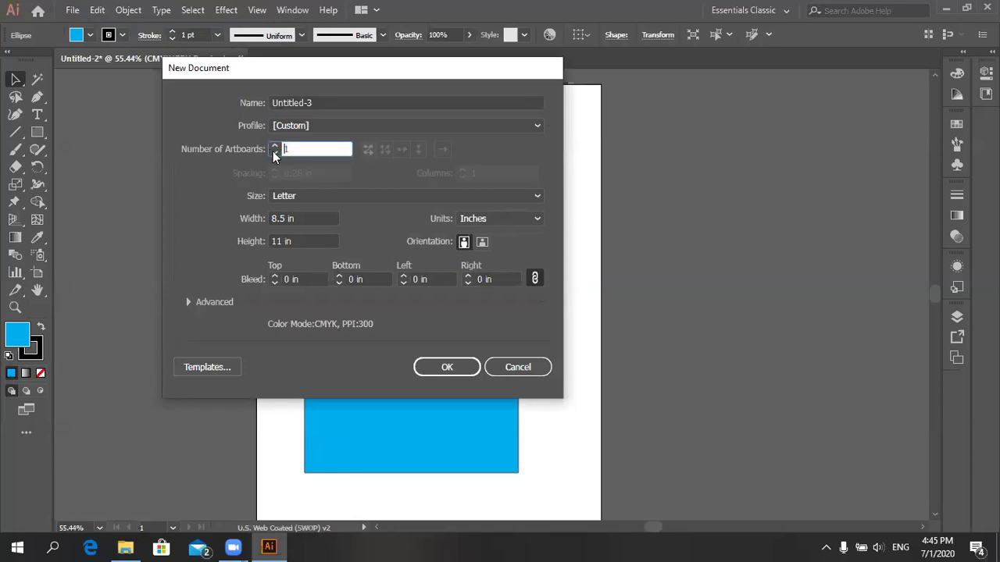
click(527, 366)
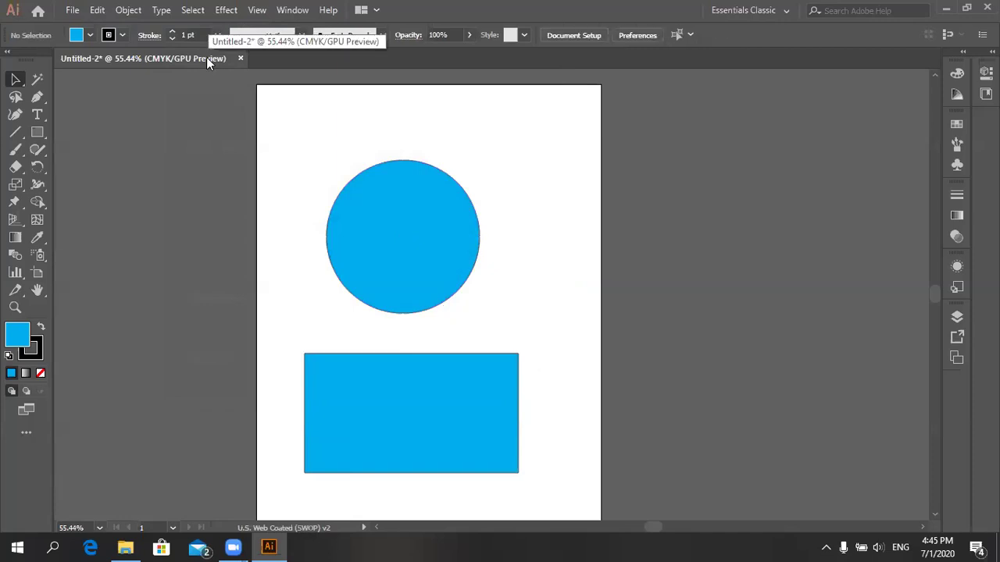
Try arranging the open document window with the Tile All In Grid layout
click(373, 11)
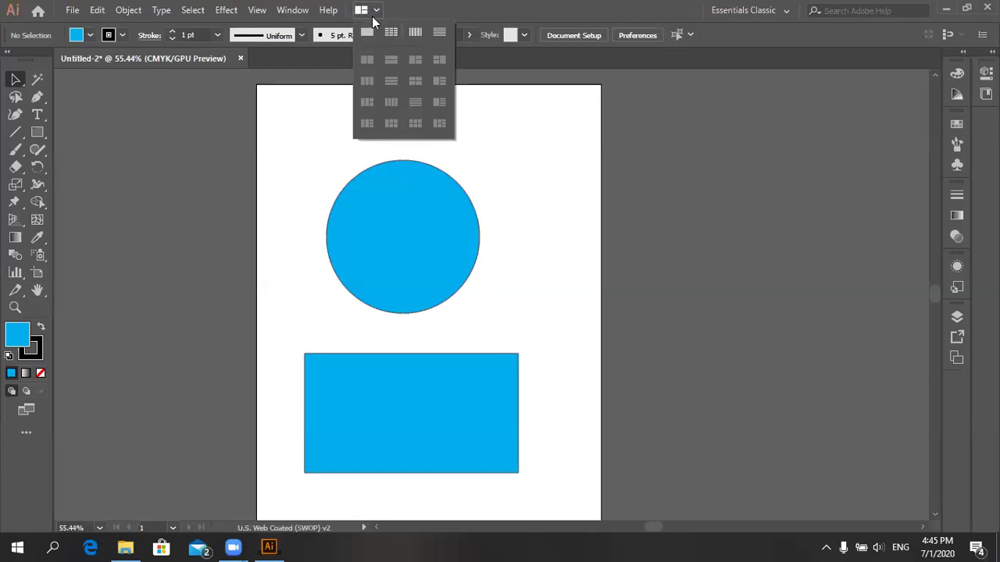
click(371, 10)
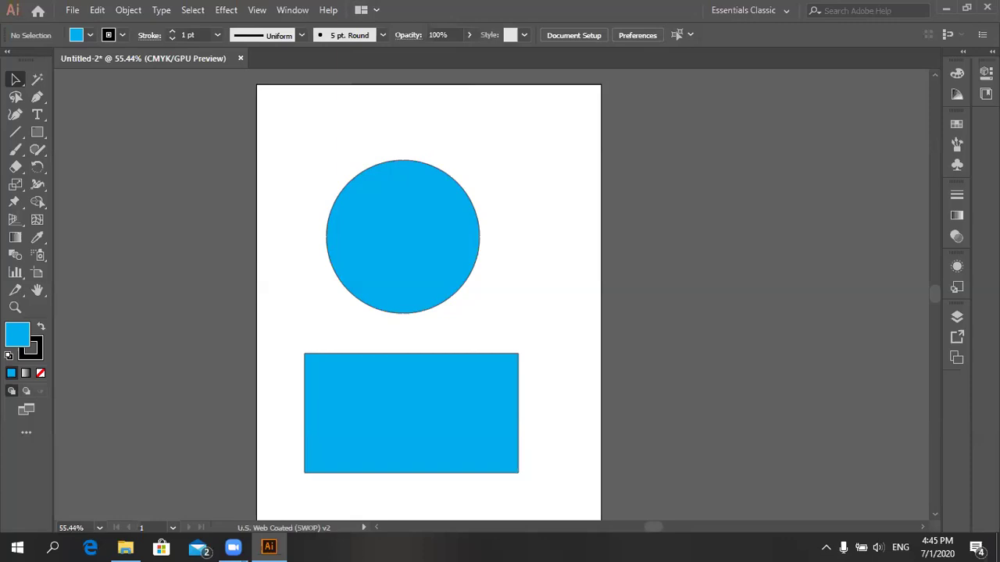
click(367, 9)
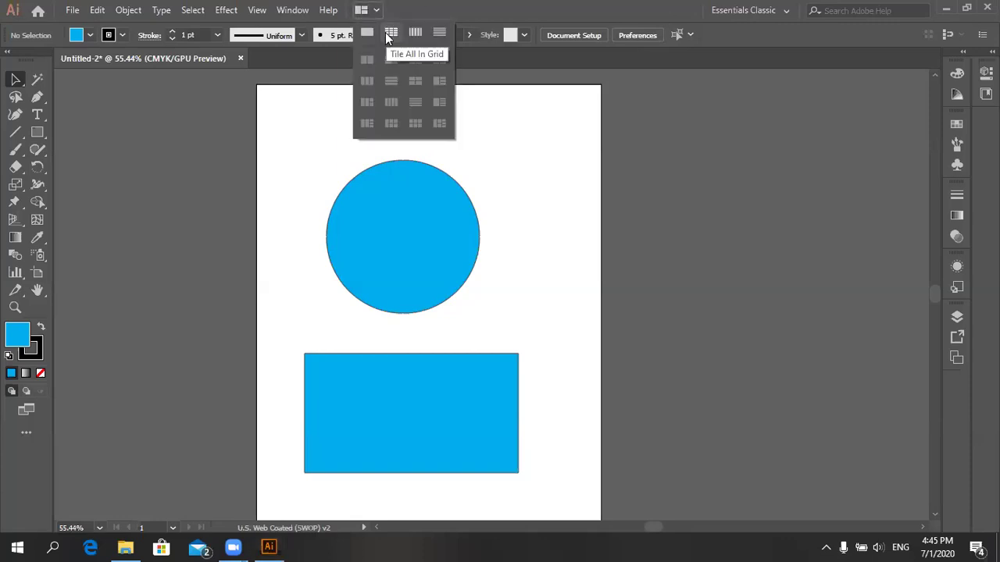
click(386, 32)
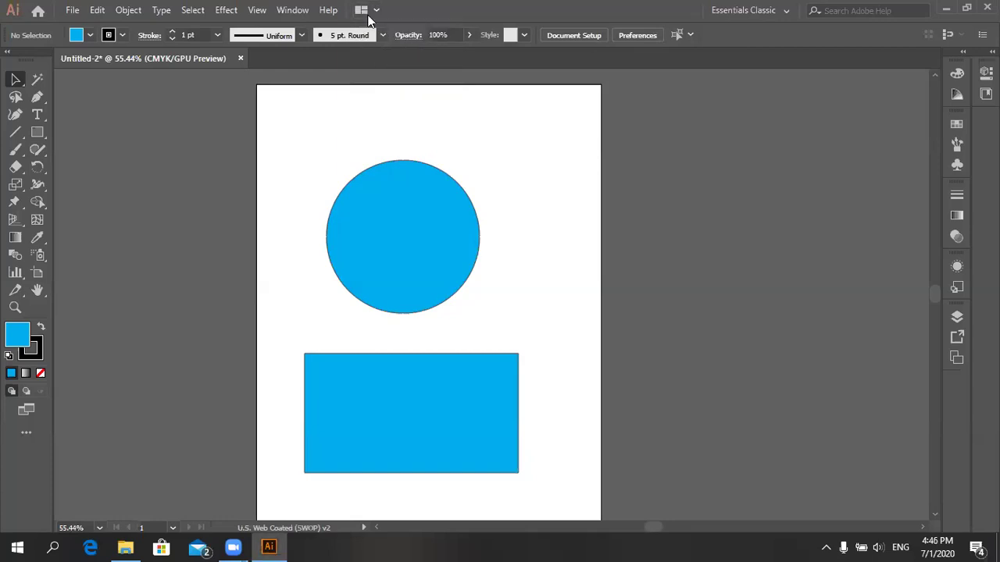
click(374, 11)
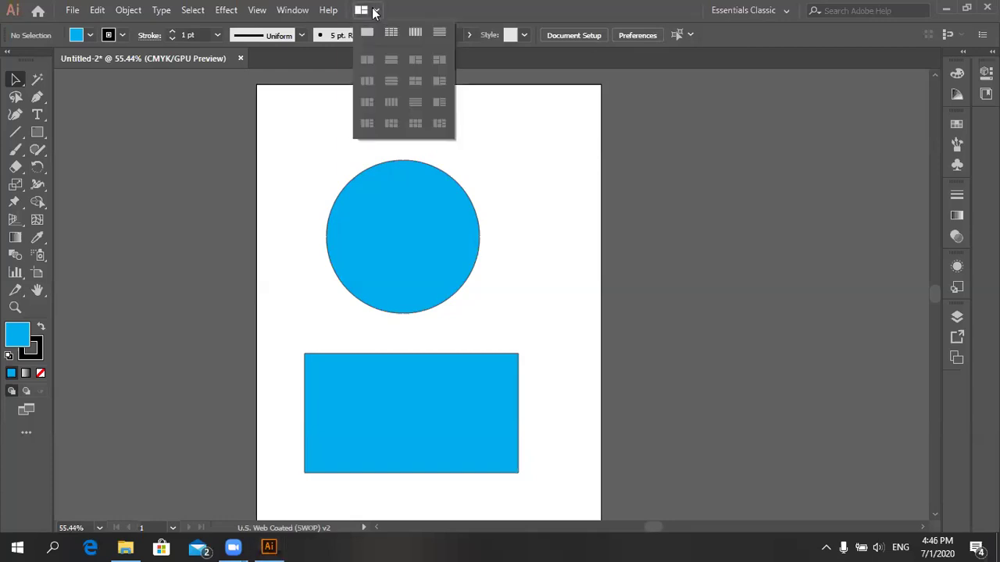
click(367, 32)
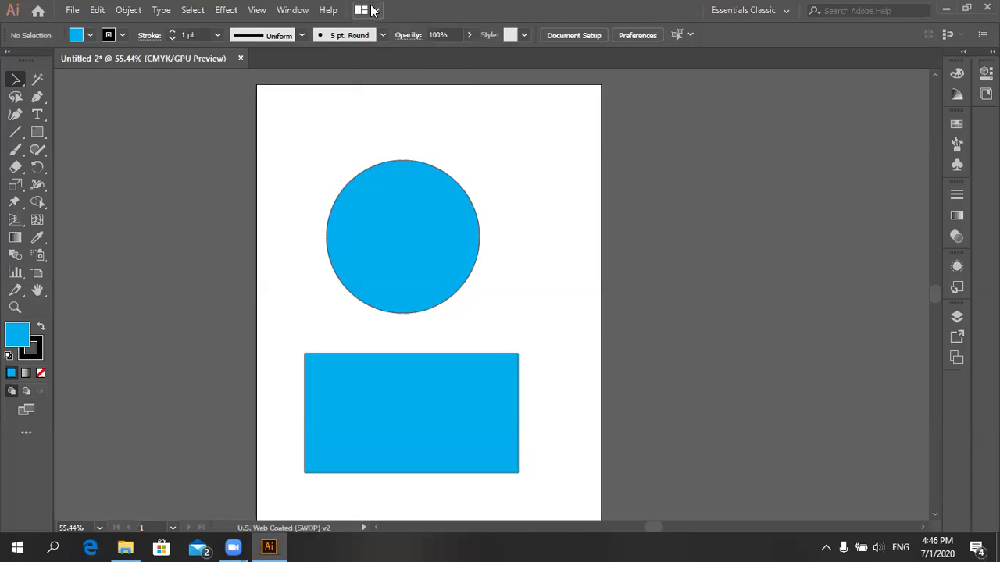
click(365, 32)
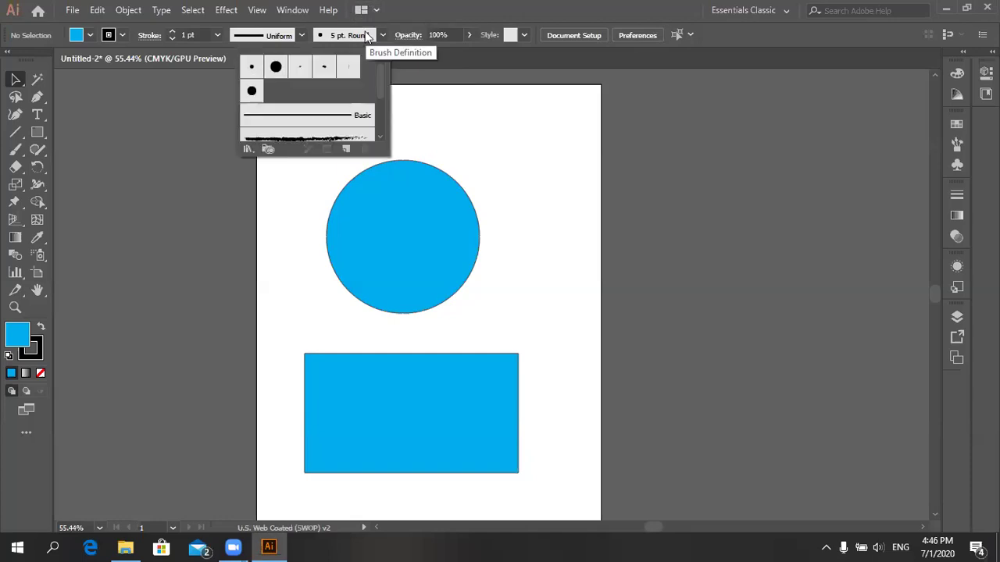
click(414, 12)
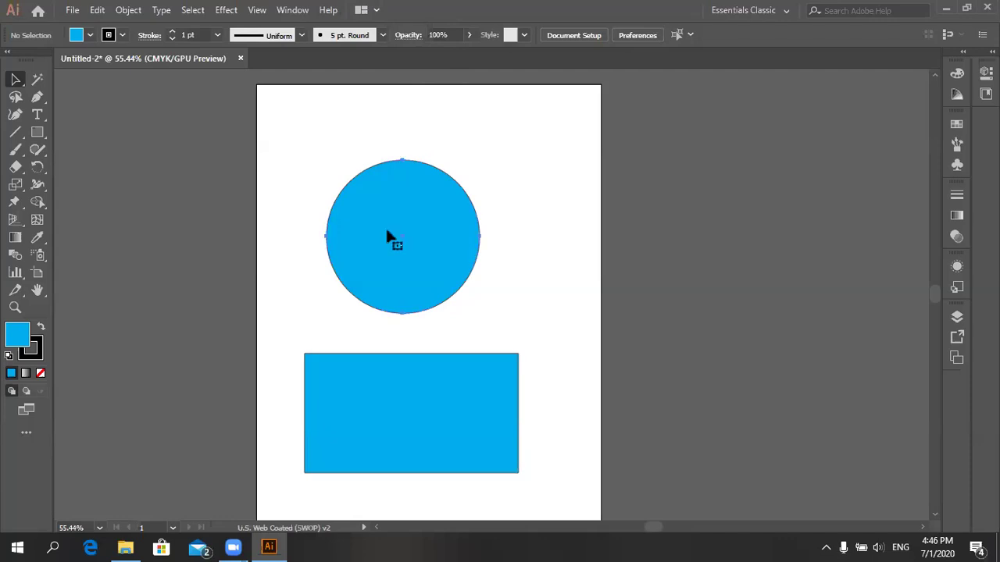
Select the blue circle and move it slightly up, farther away from the rectangle
click(475, 266)
click(480, 274)
click(417, 247)
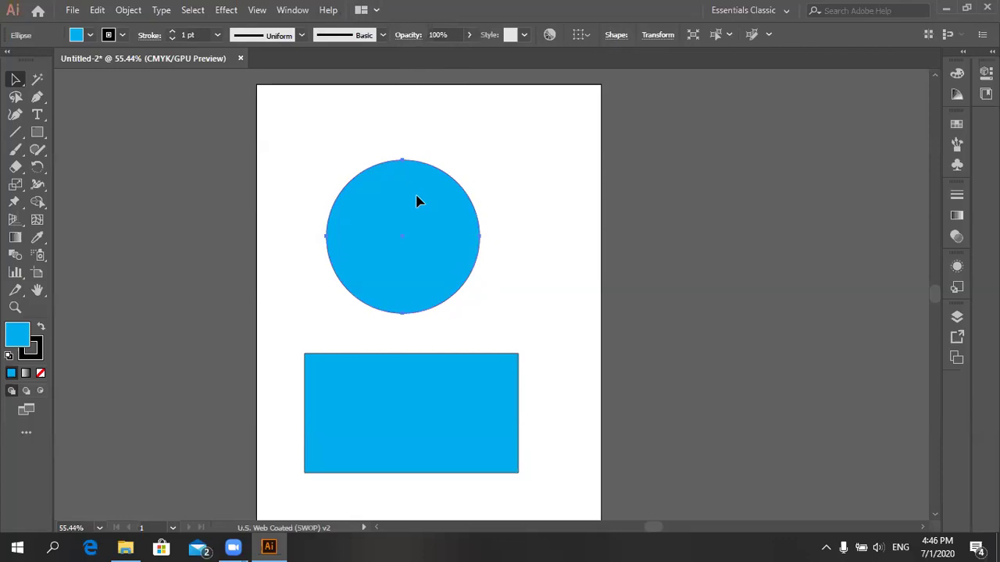
drag(417, 197, 417, 182)
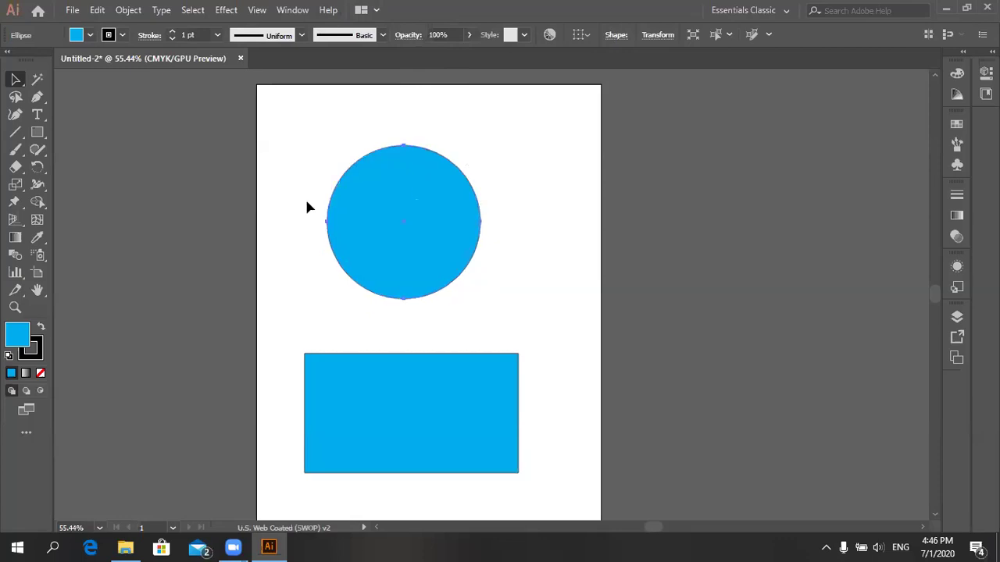
Use the Selection Tool to select the whole blue circle with a selection marquee
click(17, 81)
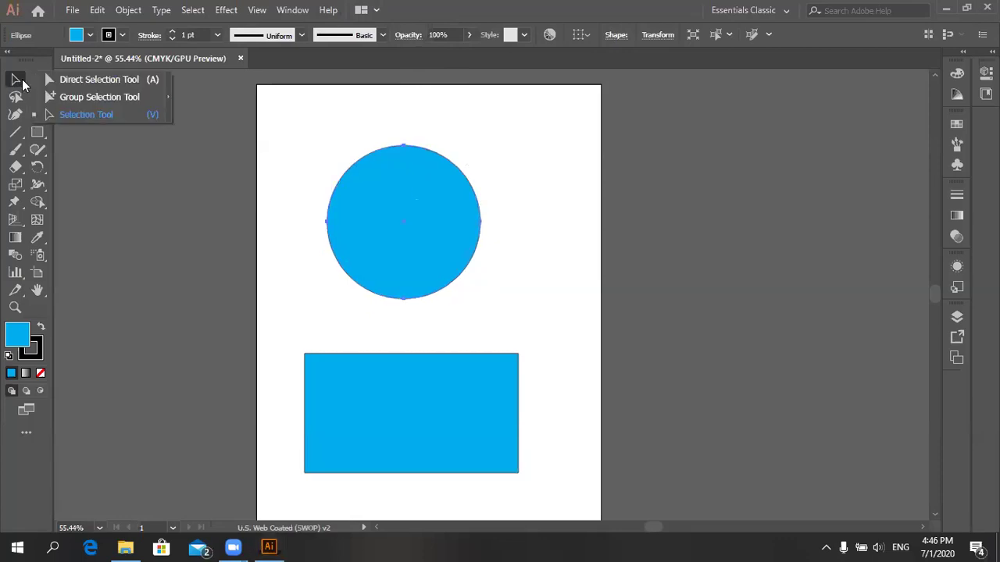
click(67, 123)
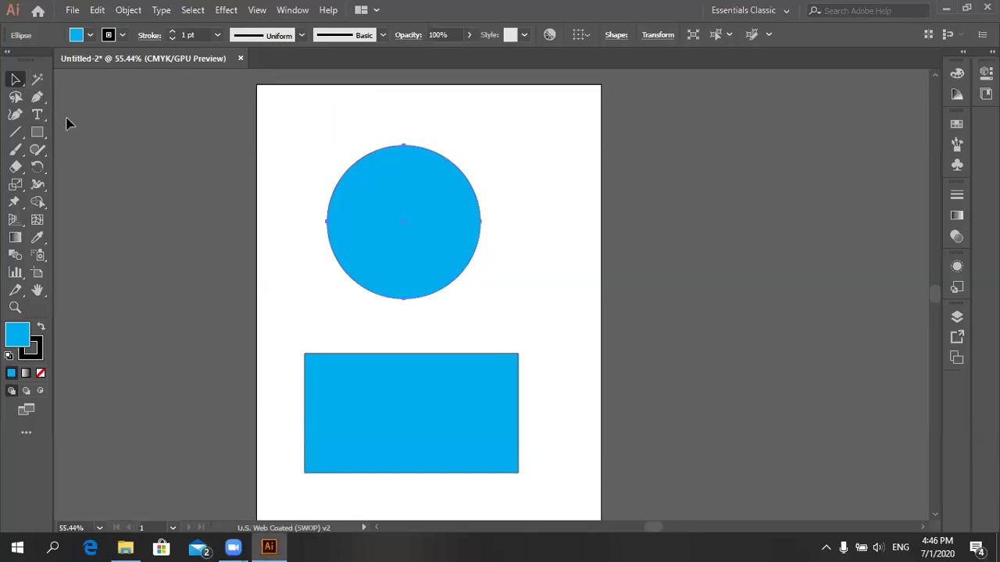
drag(309, 137, 487, 219)
Switch to the Direct Selection Tool and select the circle's anchor points with a marquee around the shape
click(13, 75)
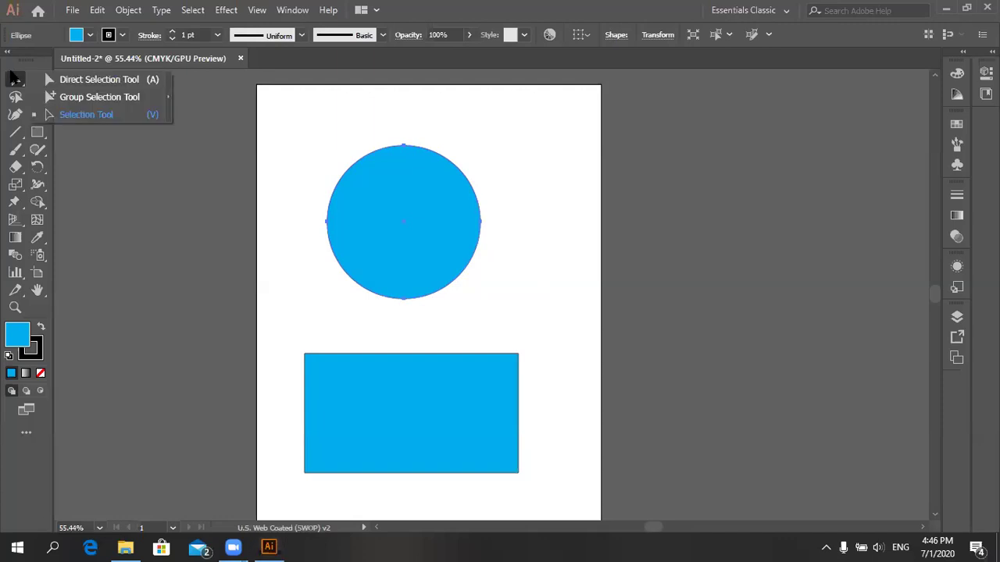
click(104, 84)
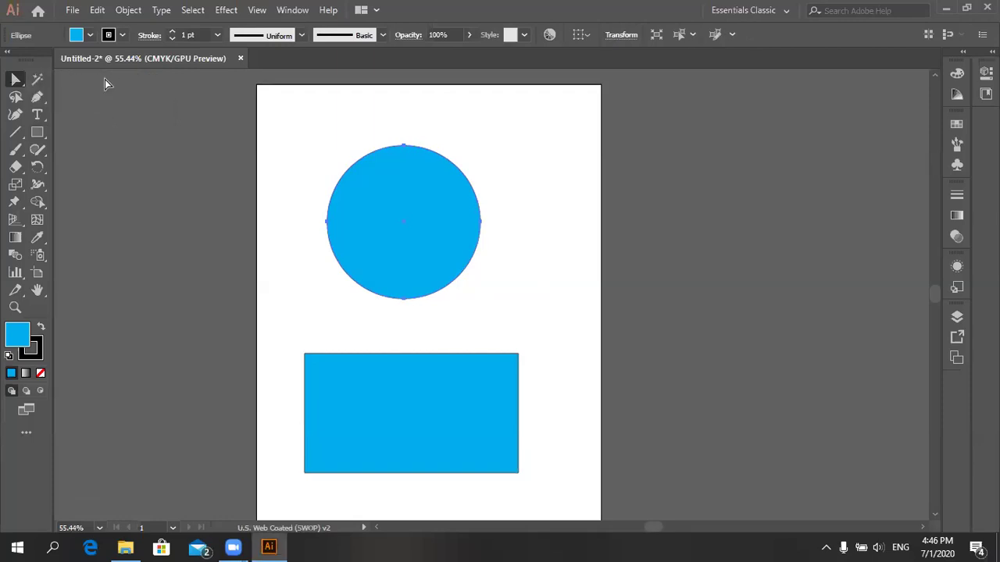
click(338, 179)
drag(302, 145, 514, 305)
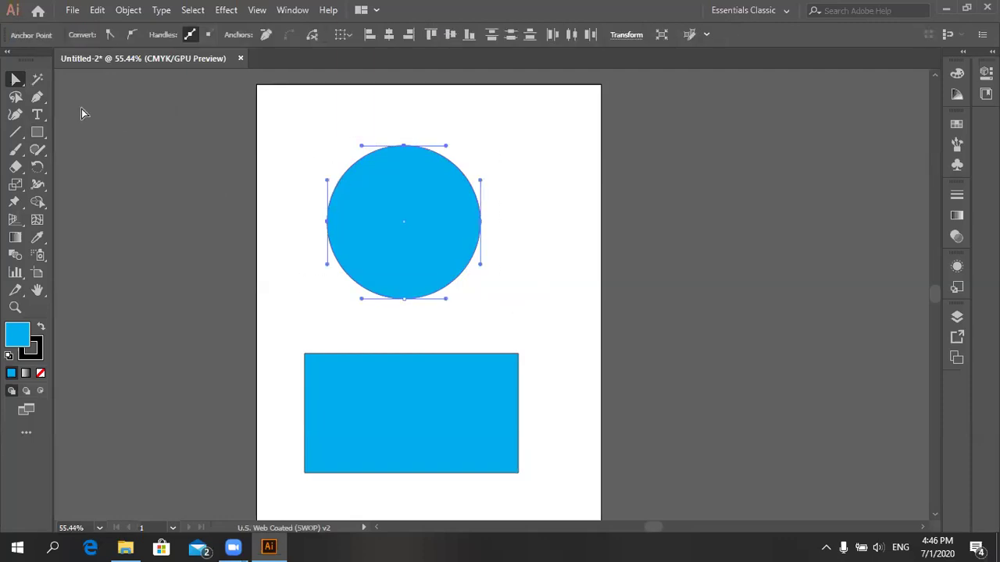
Switch back to the Selection Tool and marquee-select the circle as a whole object
click(15, 79)
click(12, 82)
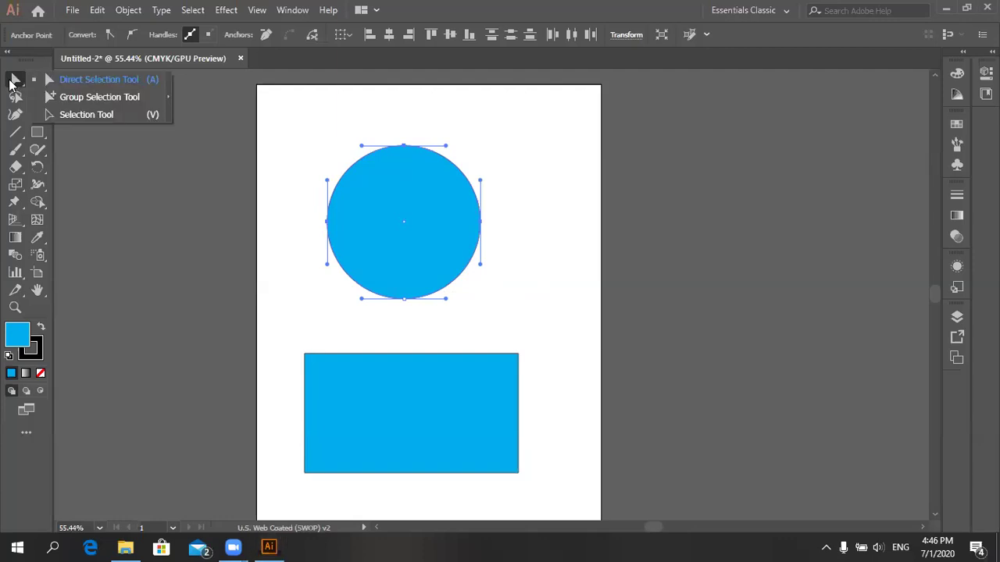
click(57, 114)
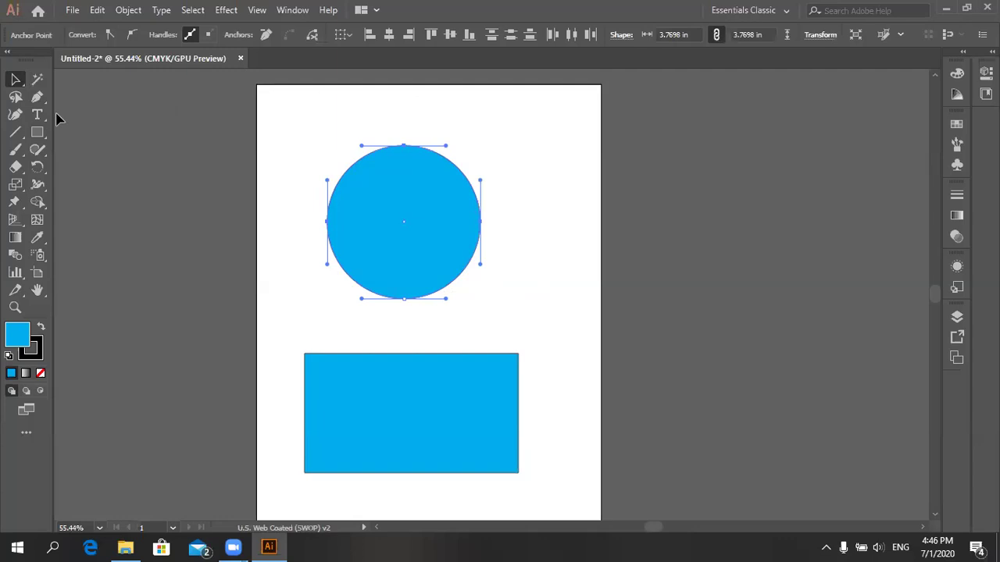
drag(278, 123, 534, 349)
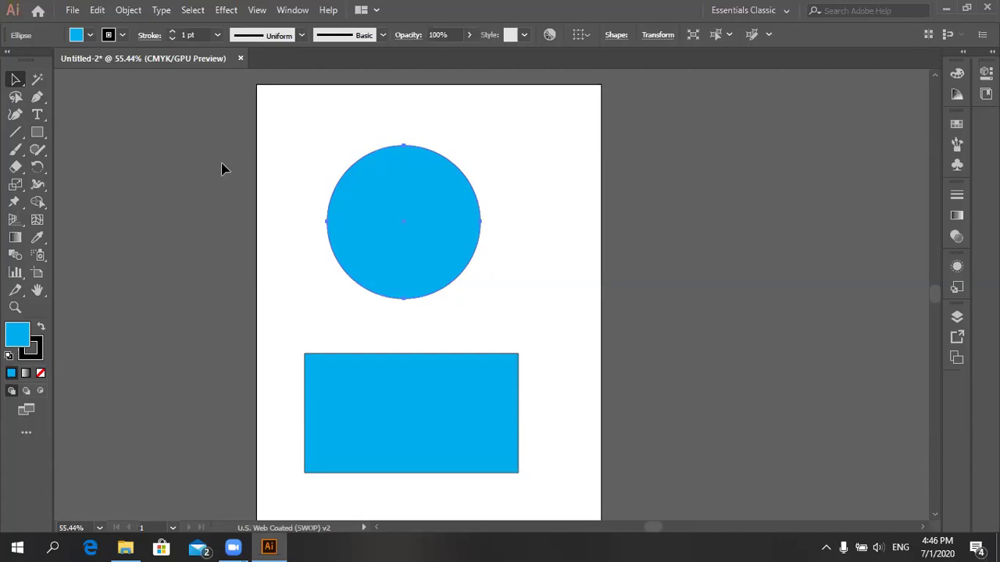
Create a new one-artboard Letter document in inches with CMYK color mode, briefly trying RGB in the advanced settings
click(71, 11)
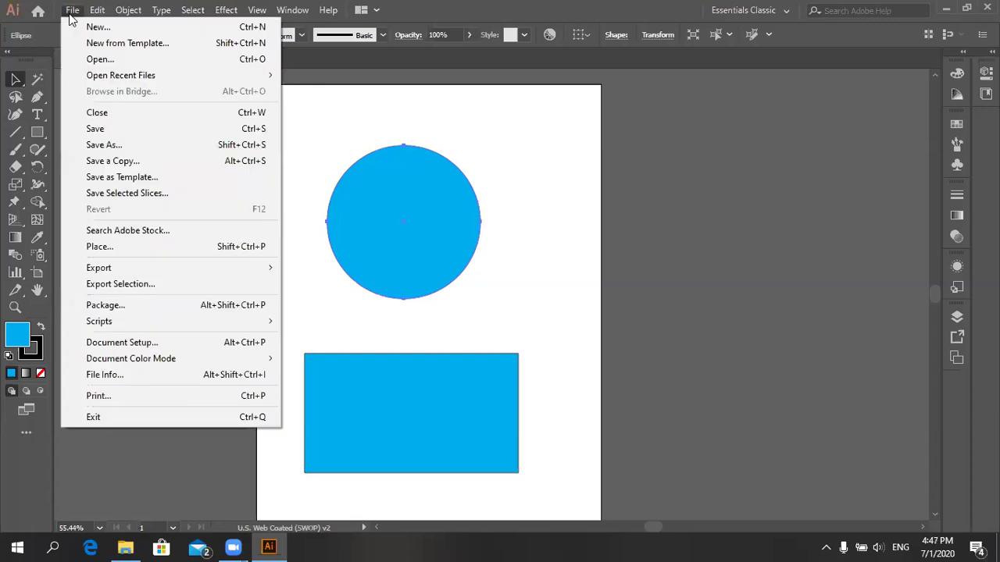
click(106, 30)
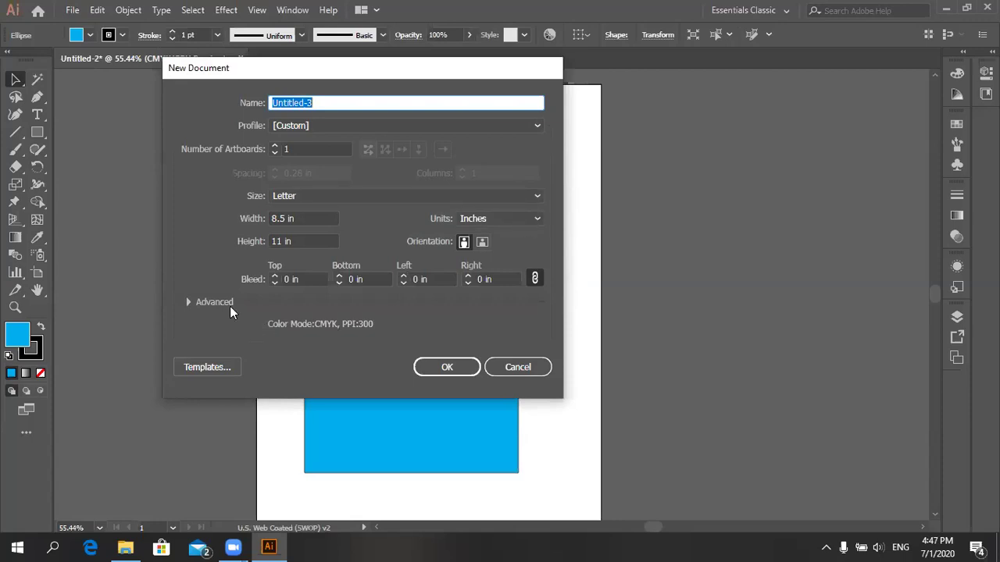
click(189, 302)
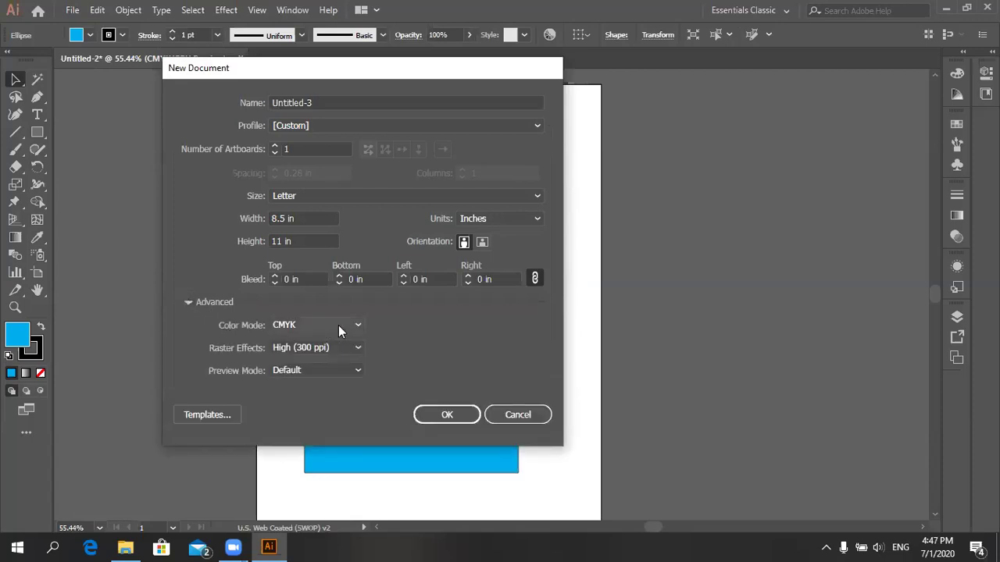
click(353, 327)
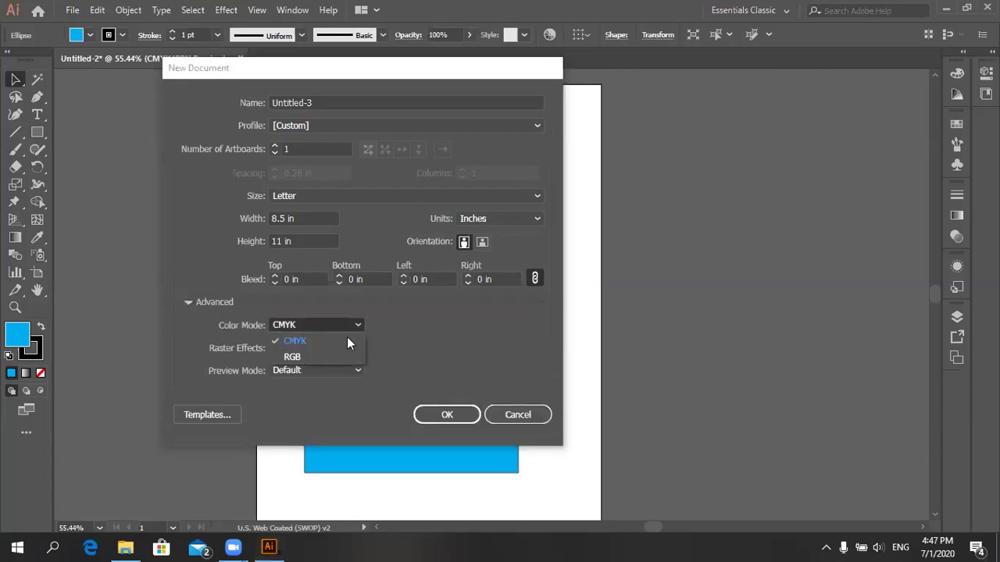
click(341, 356)
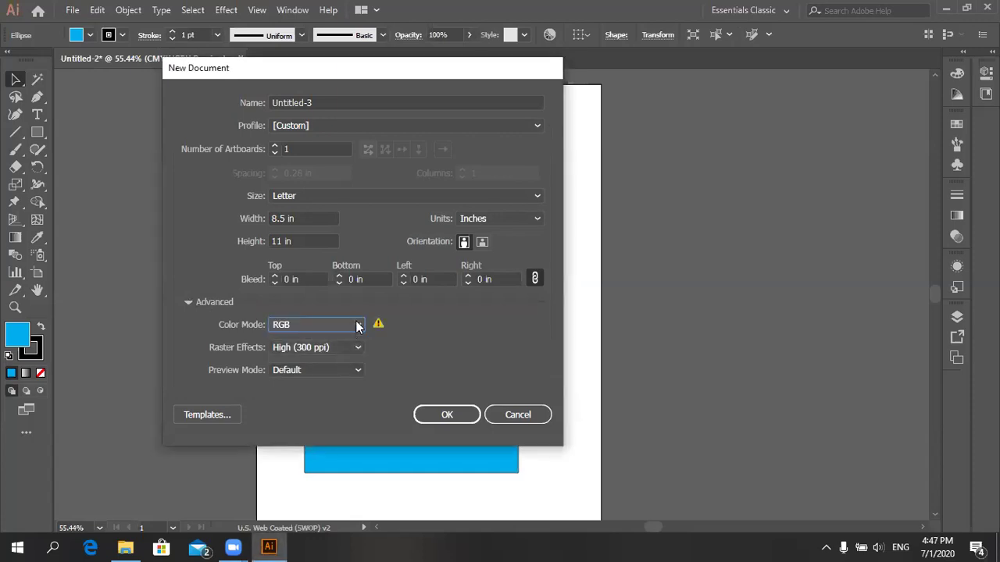
click(356, 327)
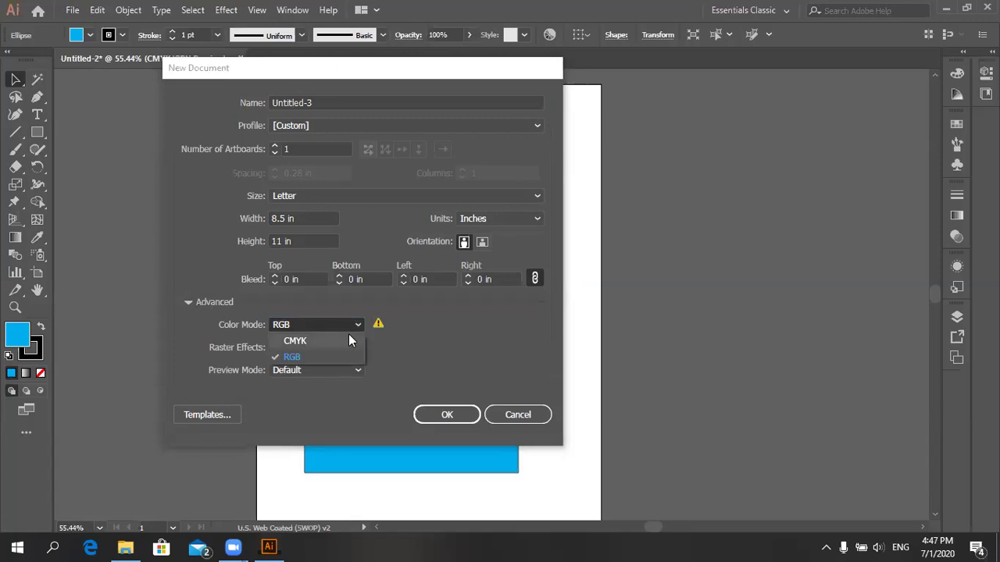
click(349, 342)
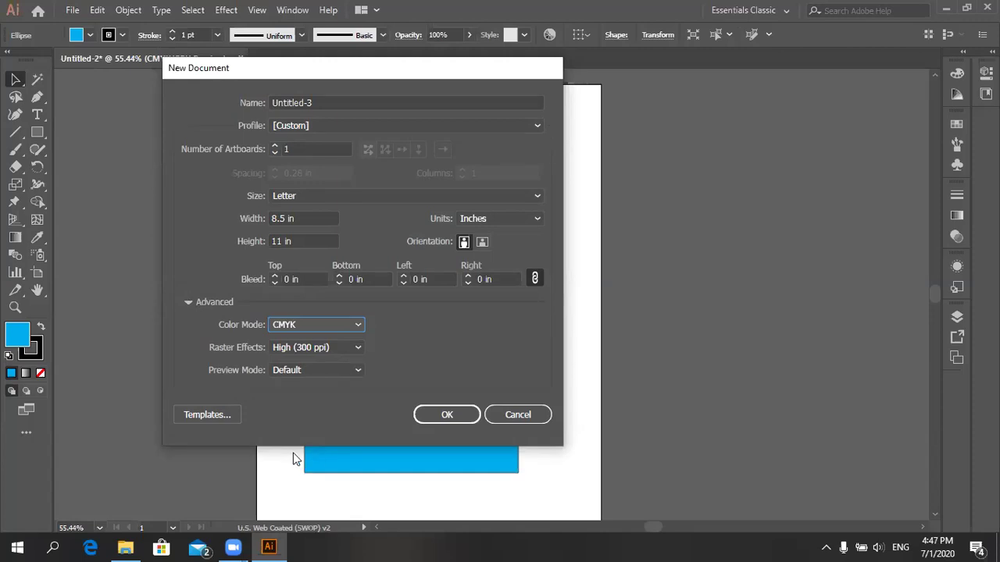
click(461, 414)
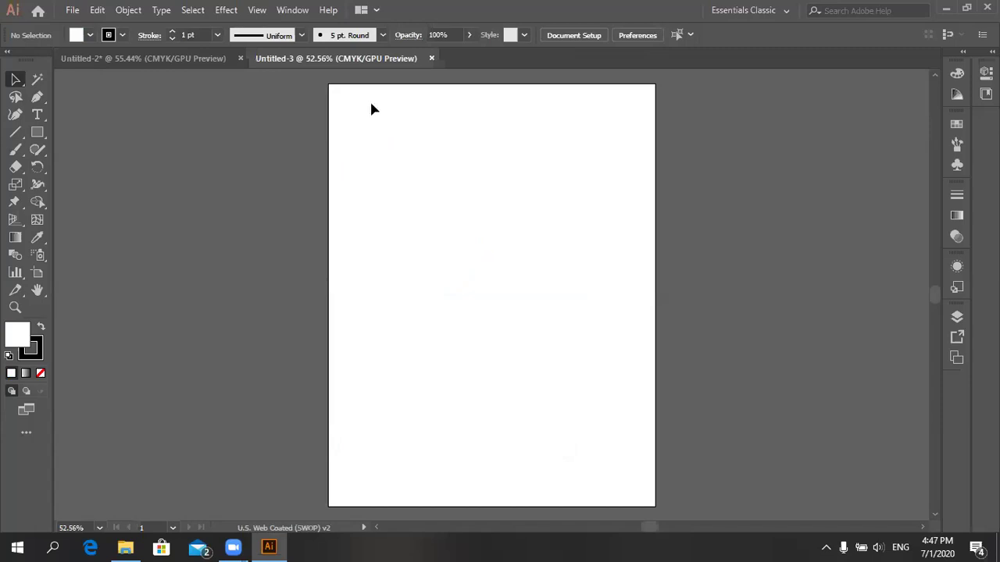
Draw a wide rectangle in the artboard's upper middle and swap its fill and stroke for a black fill
click(37, 133)
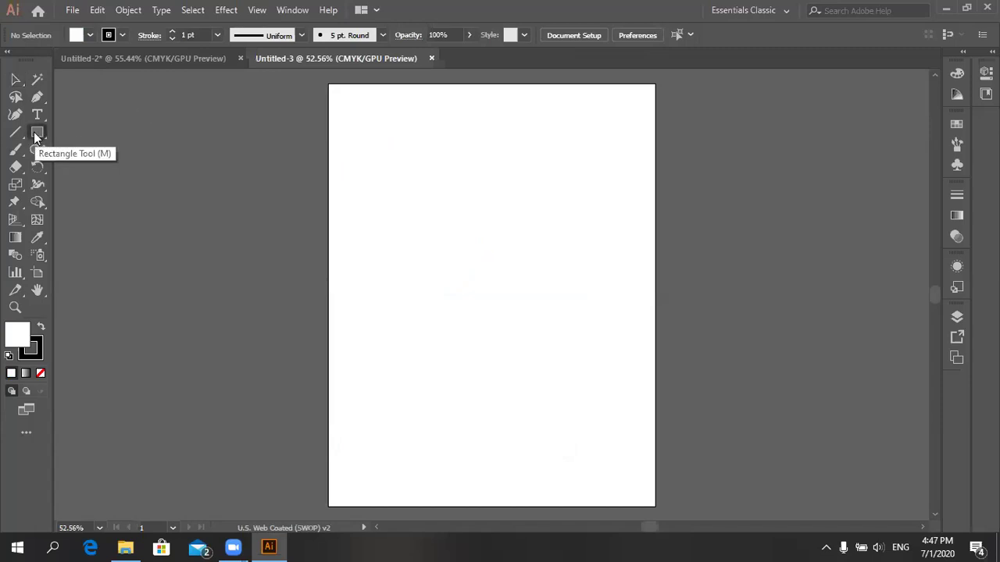
drag(383, 198, 454, 263)
drag(492, 290, 563, 312)
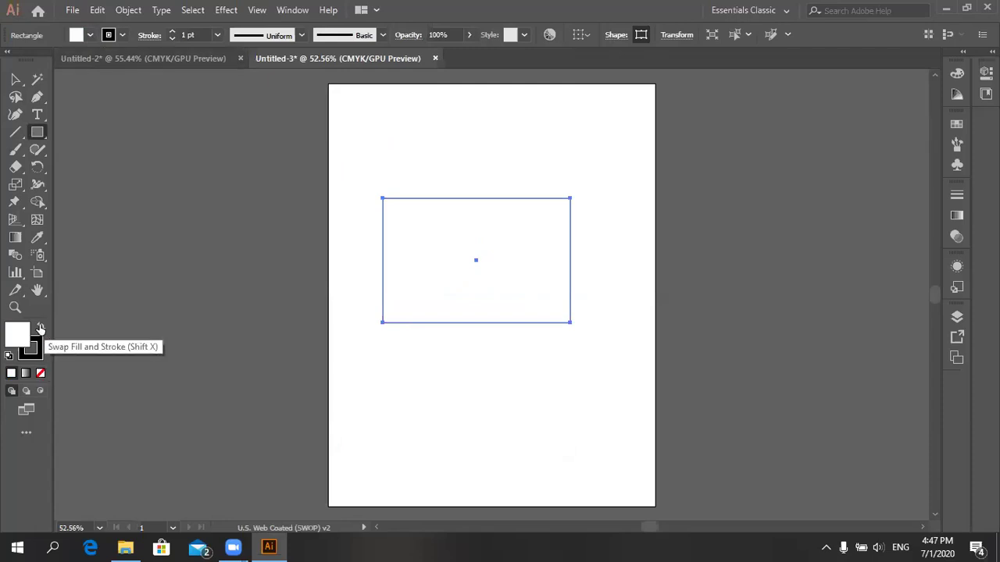
click(40, 327)
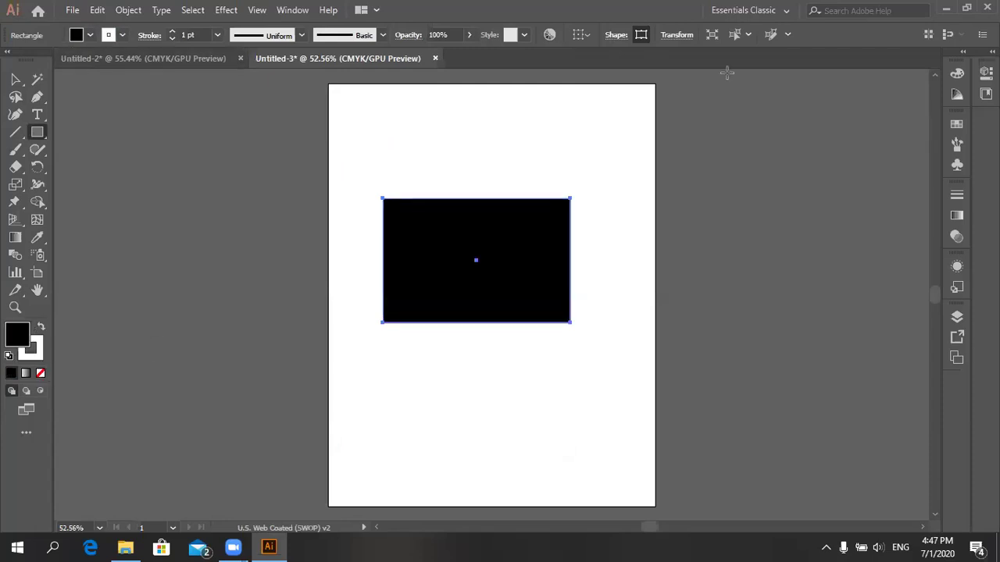
Quit Illustrator without saving Untitled-3 or Untitled-2, and close the modelo-de-panfleto-de-negocios-com-foto folder window
click(986, 7)
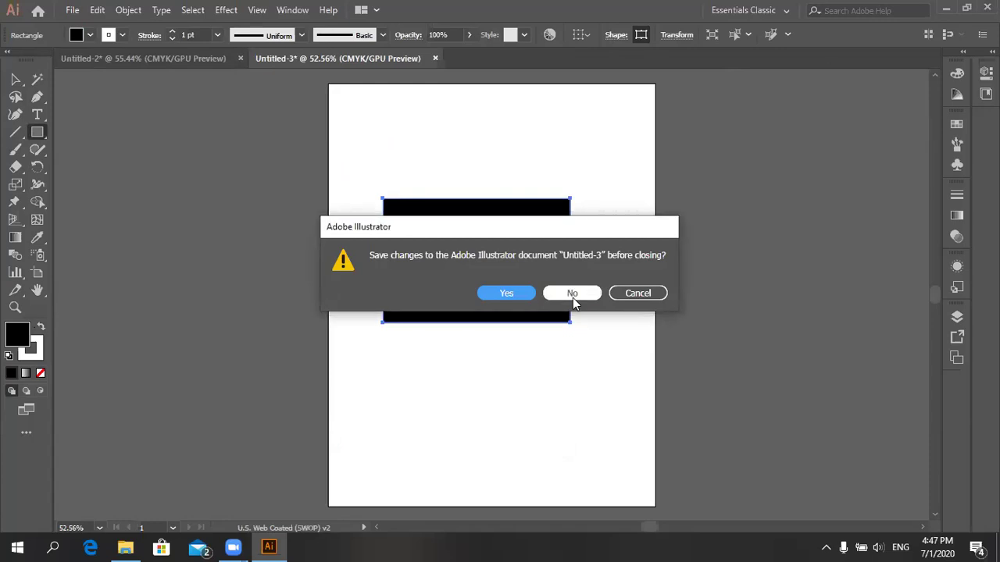
click(573, 295)
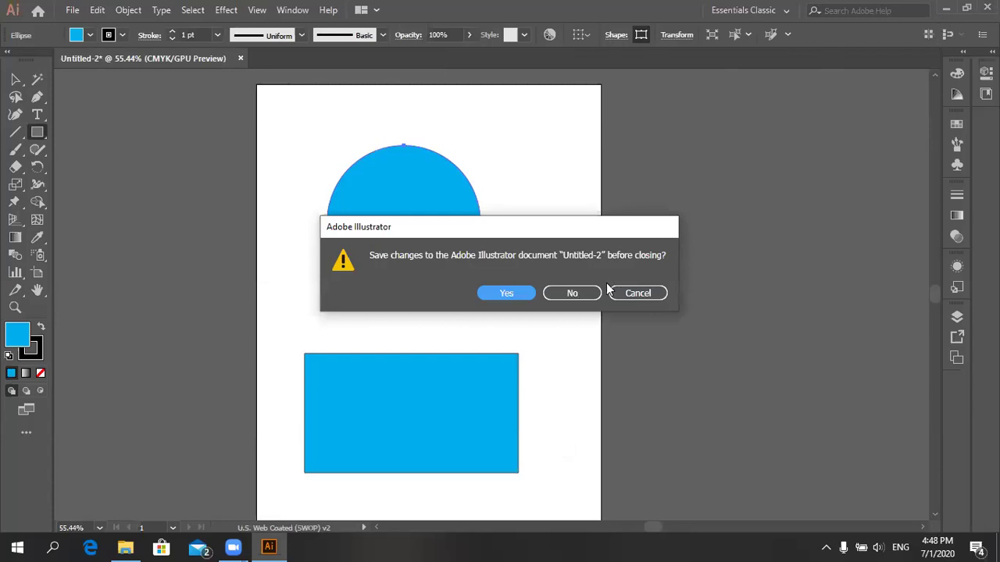
click(577, 293)
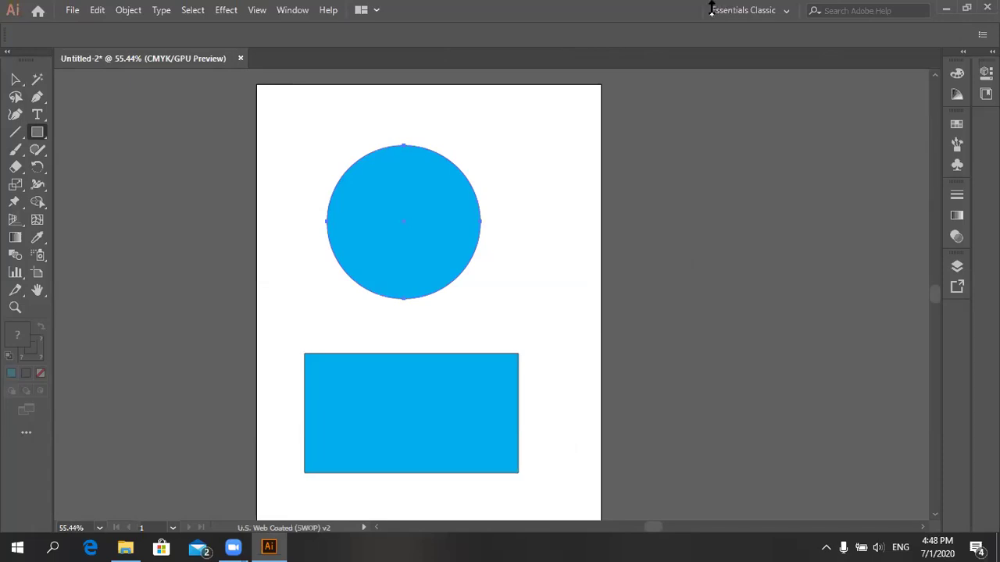
key(alt+Tab)
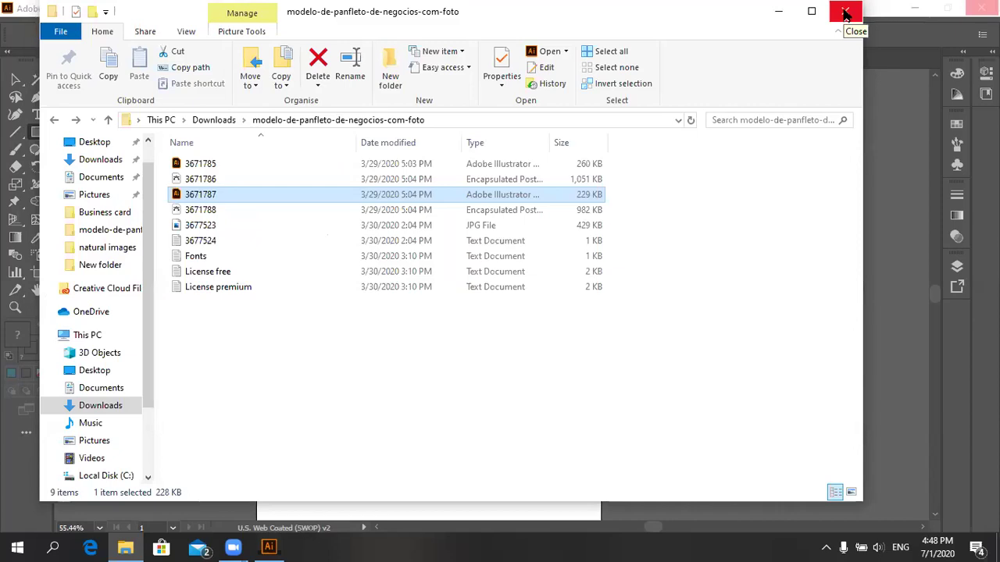
click(844, 14)
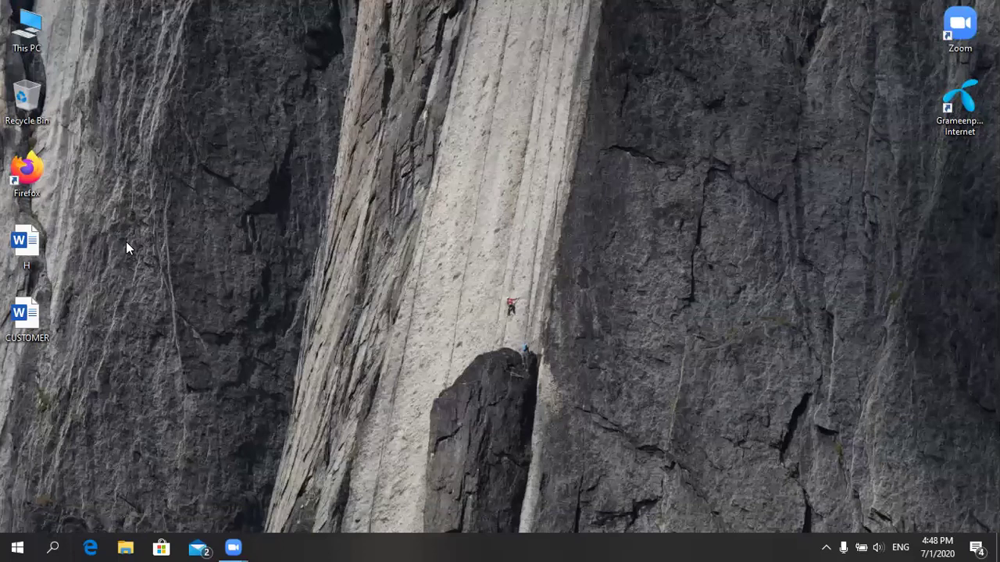
Launch Illustrator CC again from the desktop
key(super)
click(157, 239)
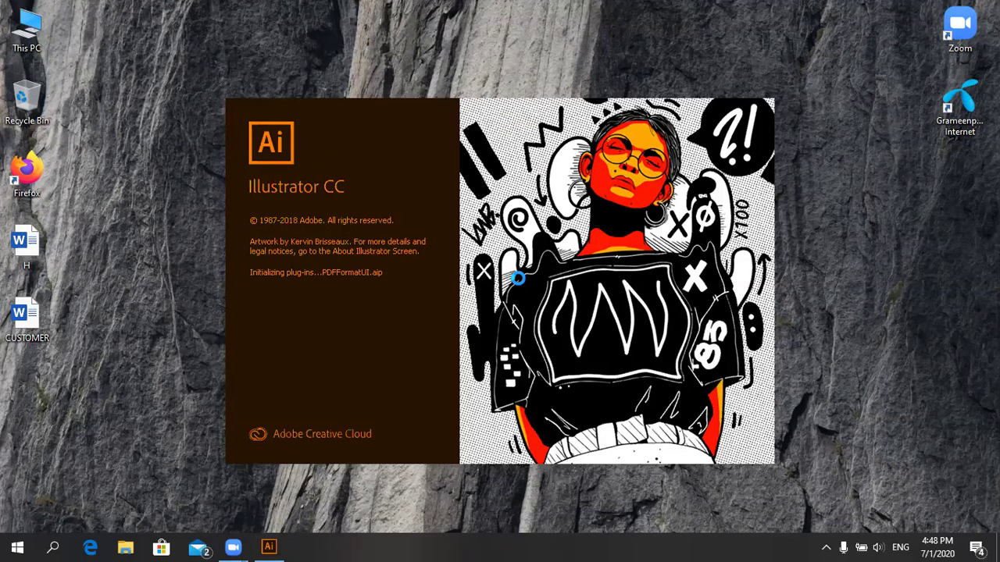
right_click(154, 172)
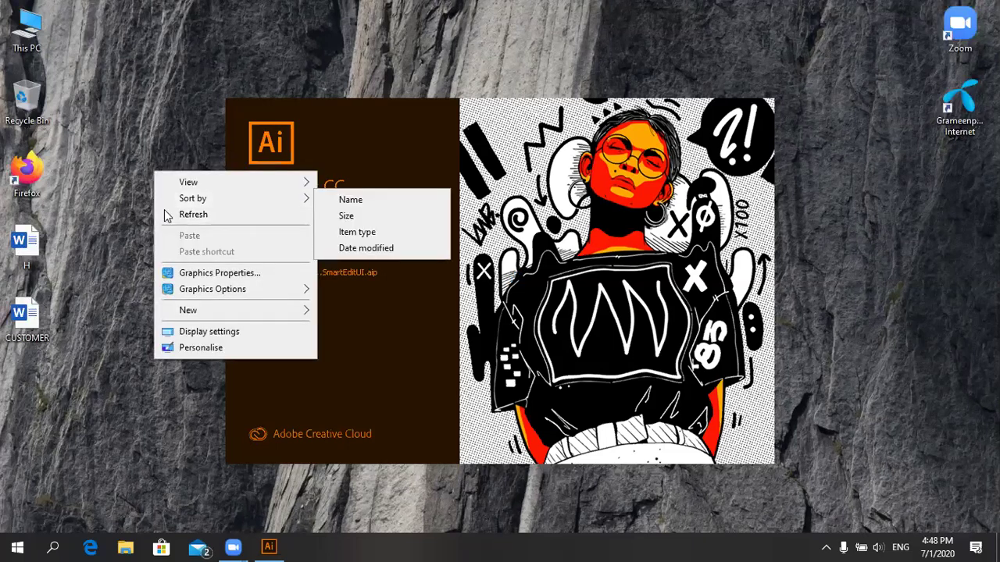
click(165, 213)
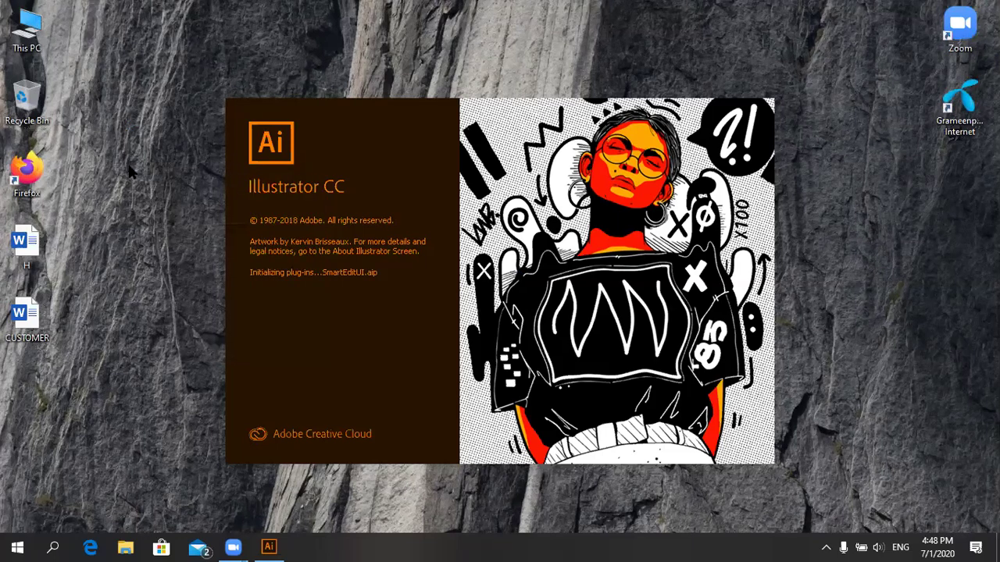
right_click(121, 122)
click(141, 166)
right_click(145, 201)
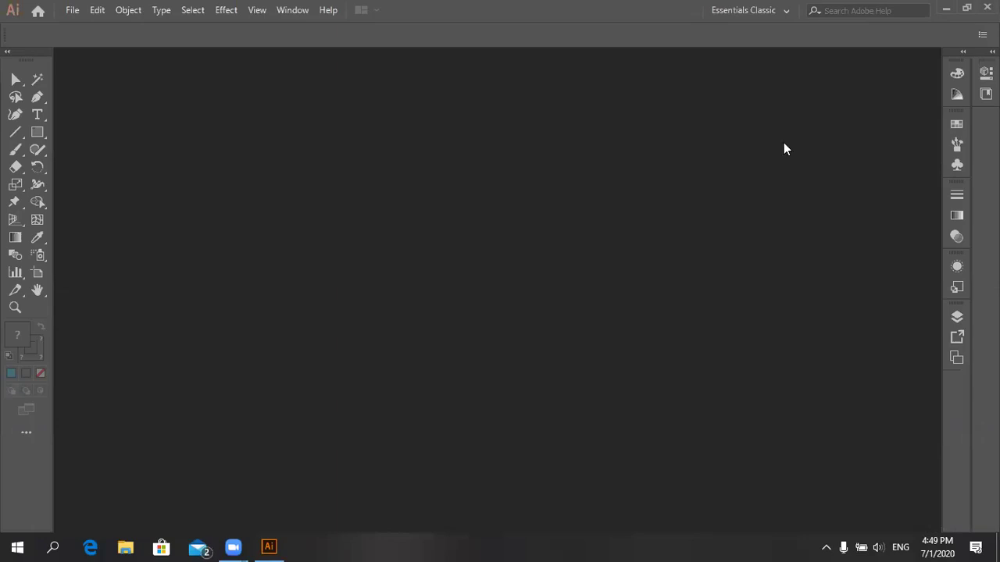
Reset the Essentials Classic workspace to its default panel layout
click(786, 11)
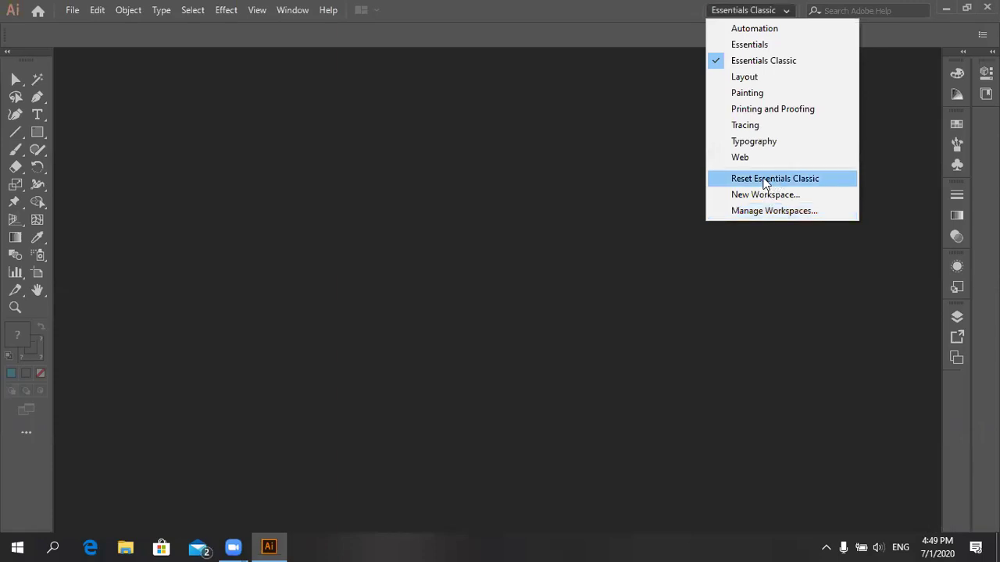
click(765, 179)
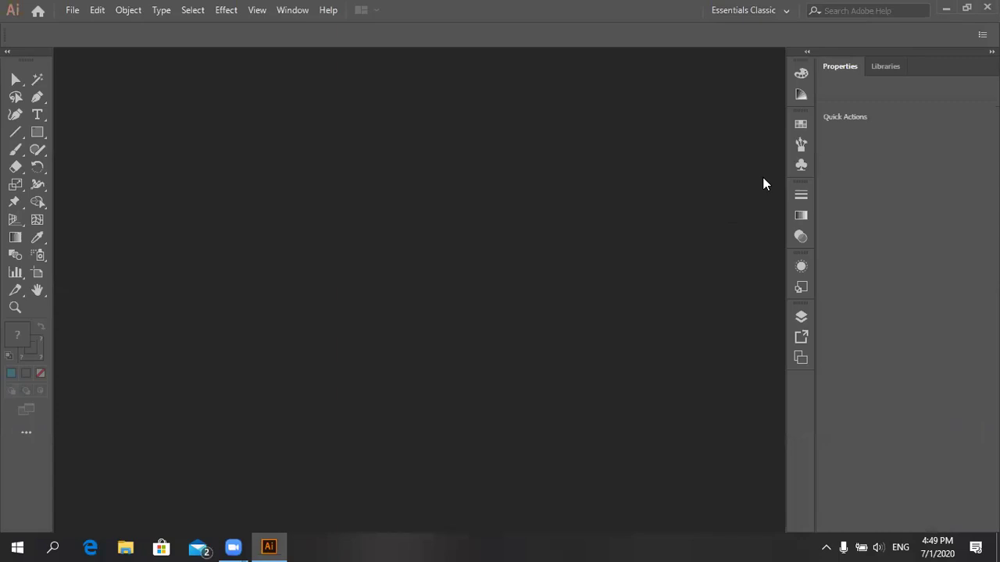
Create a new CMYK document in inches, accepting the offered settings and the name Untitled-1
click(72, 10)
click(128, 28)
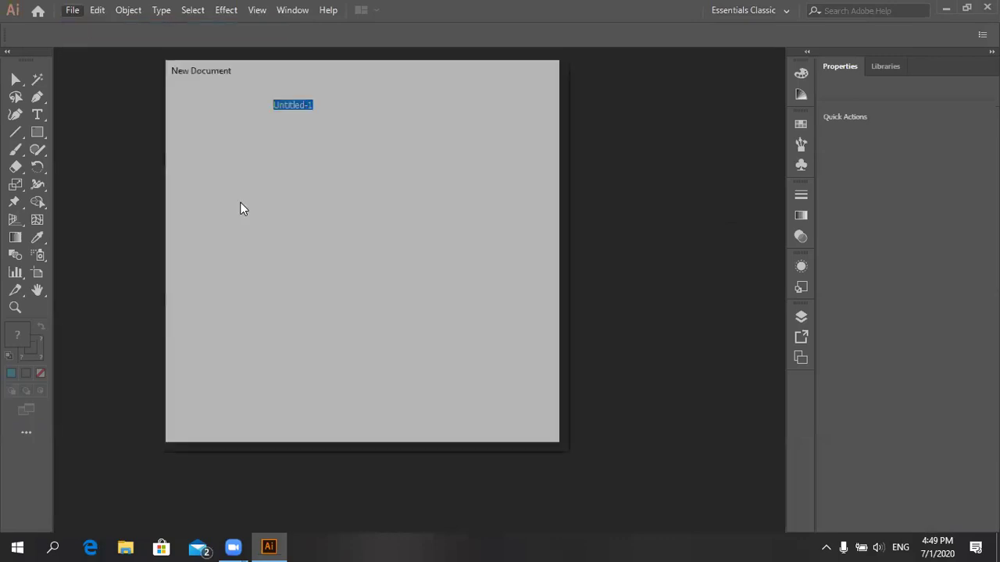
click(442, 414)
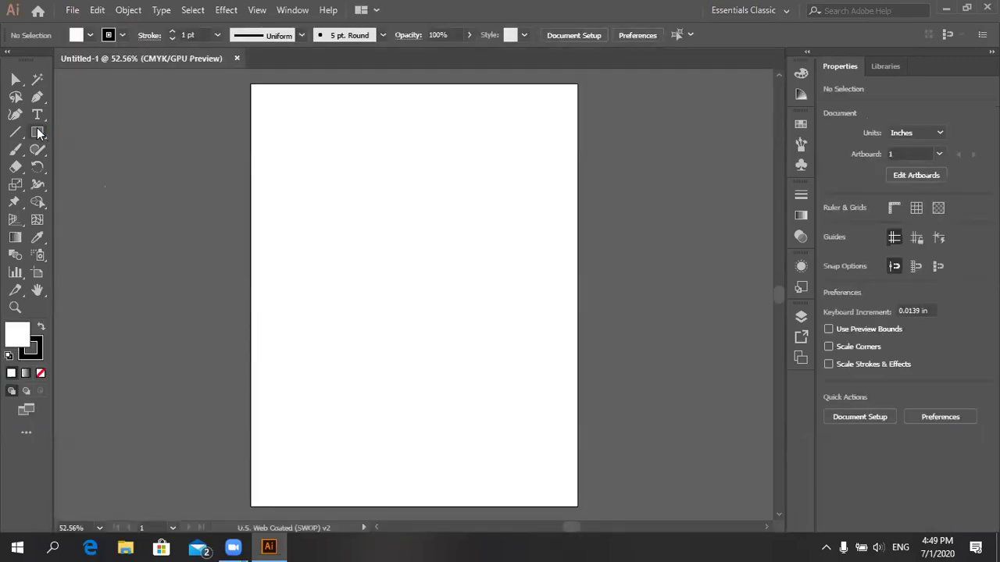
Draw a rectangle about 4.57 by 4.41 in on the artboard's upper half and fill it with a dark red
click(37, 133)
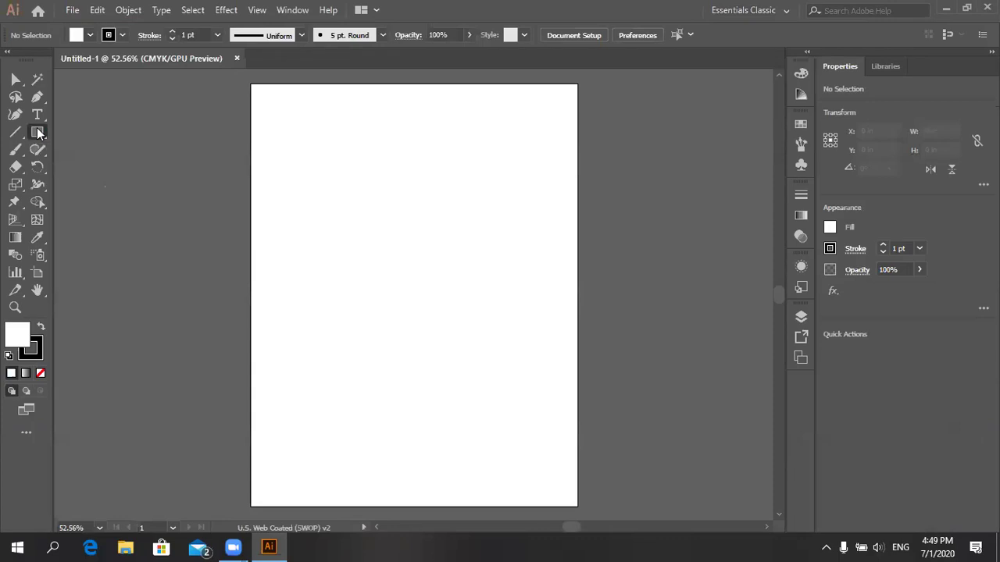
drag(37, 133, 84, 127)
drag(331, 152, 508, 322)
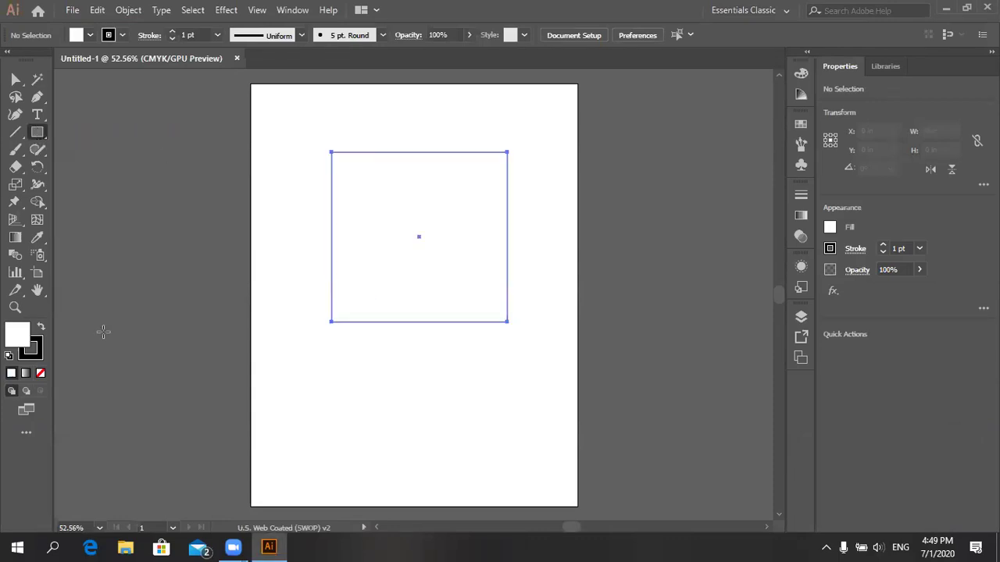
double_click(9, 334)
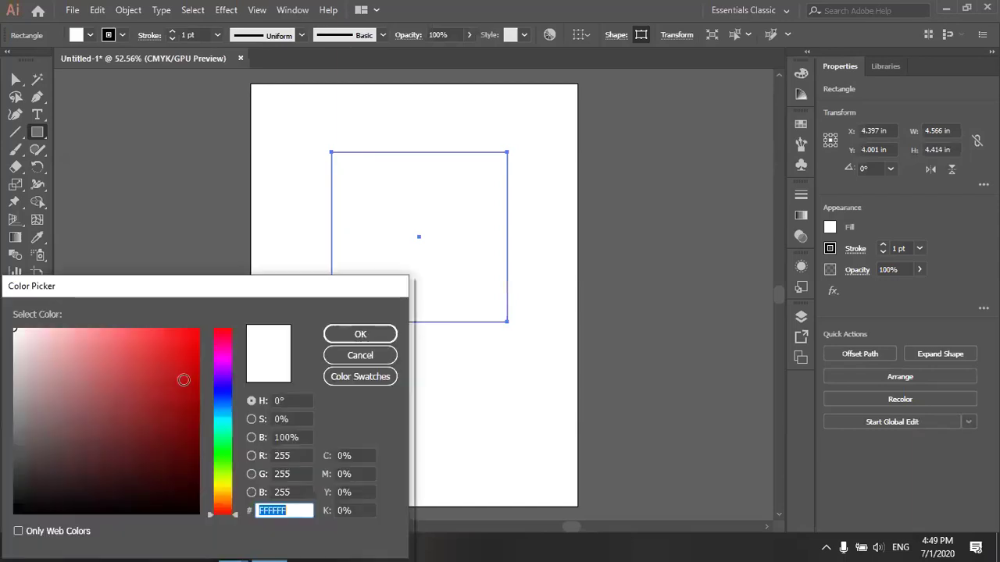
click(181, 382)
click(378, 338)
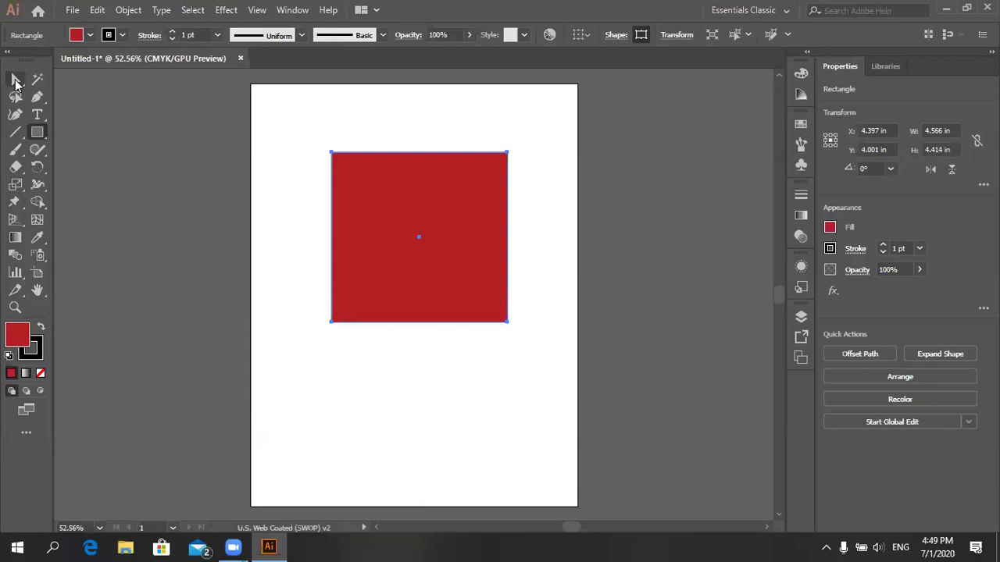
Move the red rectangle slightly up and to the right in small moves, to about X 4.68 in, Y 3.62 in
click(16, 80)
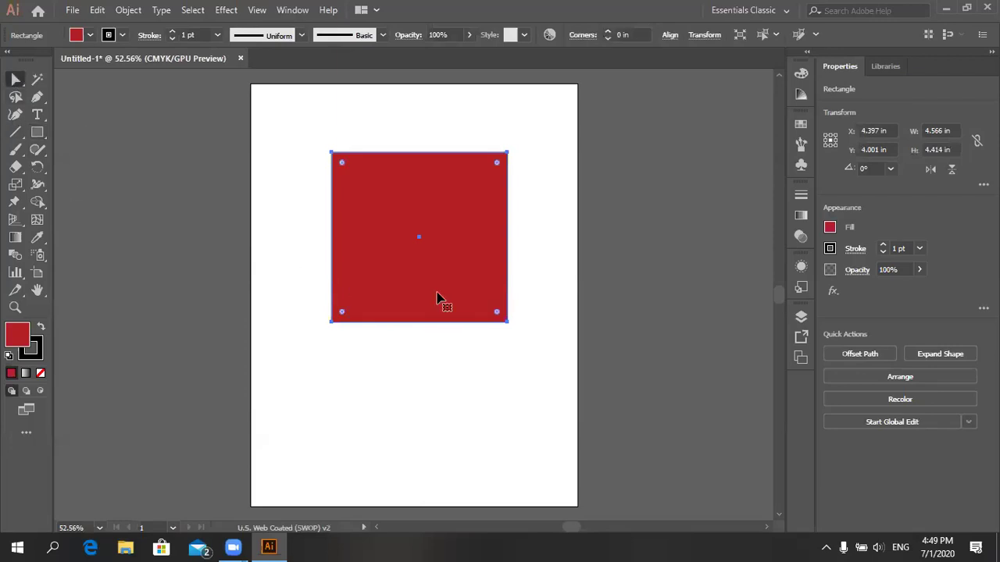
key(a)
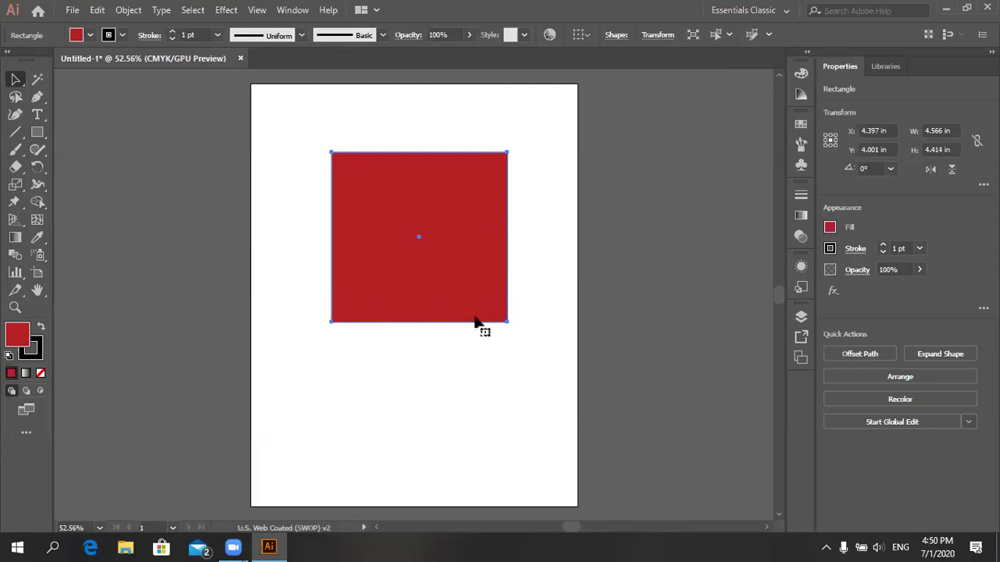
mouse_move(436, 236)
mouse_down()
mouse_move(391, 335)
mouse_move(449, 225)
mouse_move(446, 302)
mouse_move(420, 211)
mouse_move(435, 263)
mouse_move(446, 250)
mouse_move(441, 224)
mouse_up()
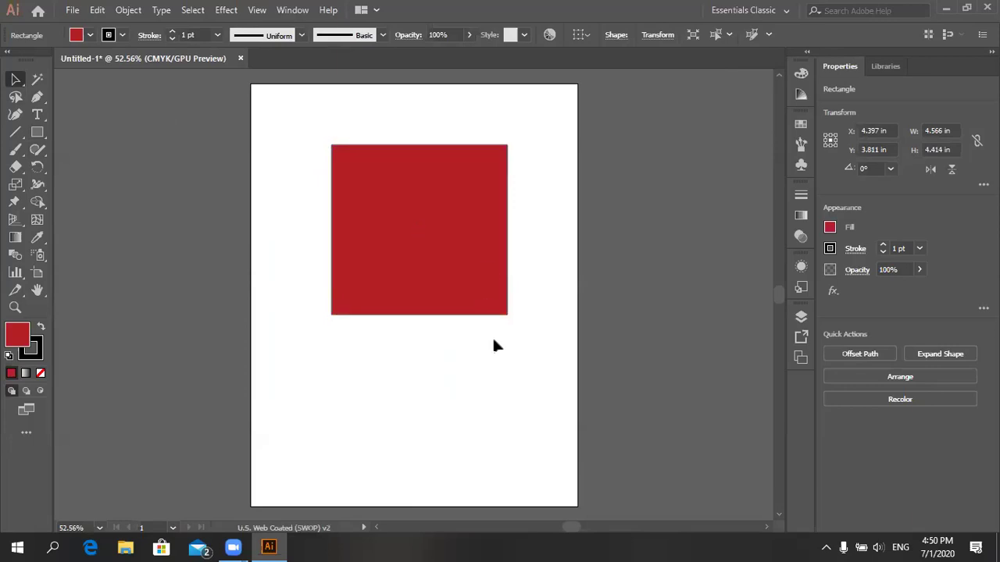
click(493, 343)
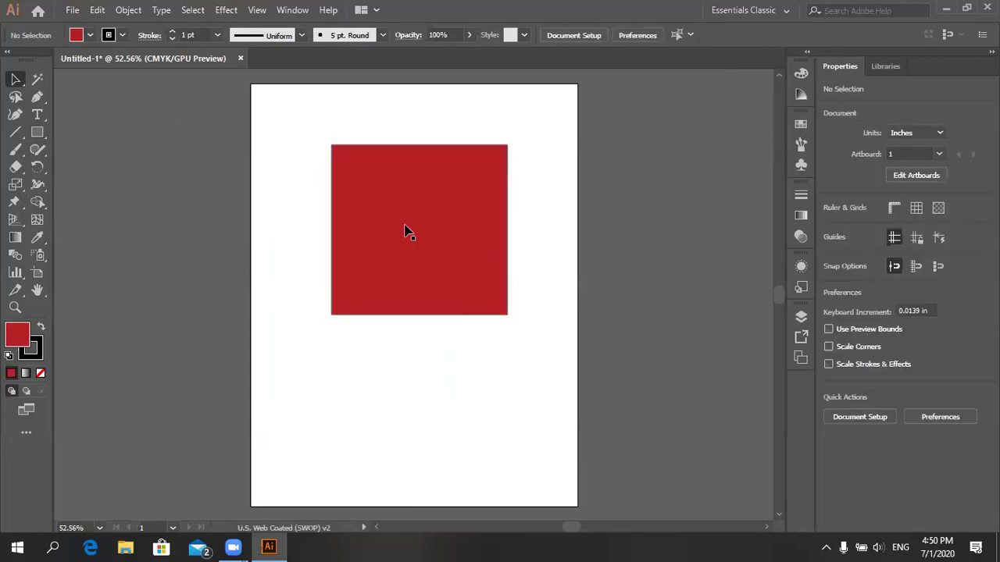
drag(414, 284, 419, 280)
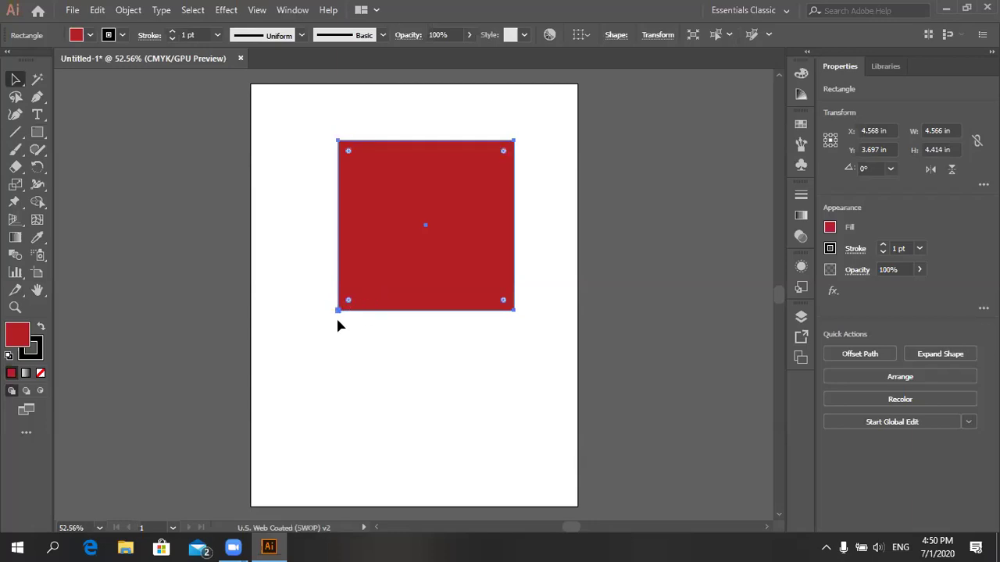
drag(339, 324, 344, 310)
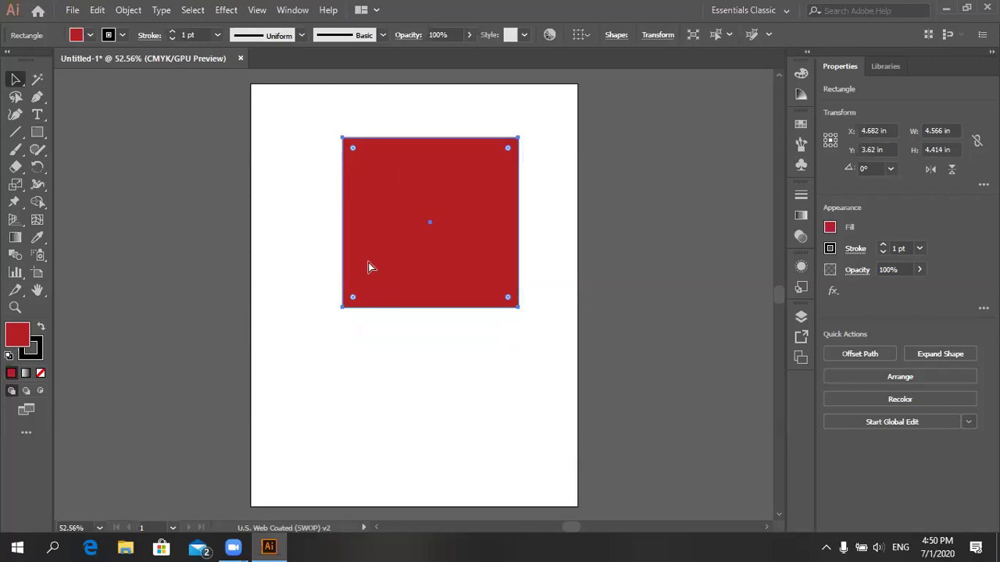
Marquee-select only the rectangle's lower-left anchor point with the Direct Selection Tool, and deselect it
drag(293, 281, 344, 311)
drag(344, 361, 344, 308)
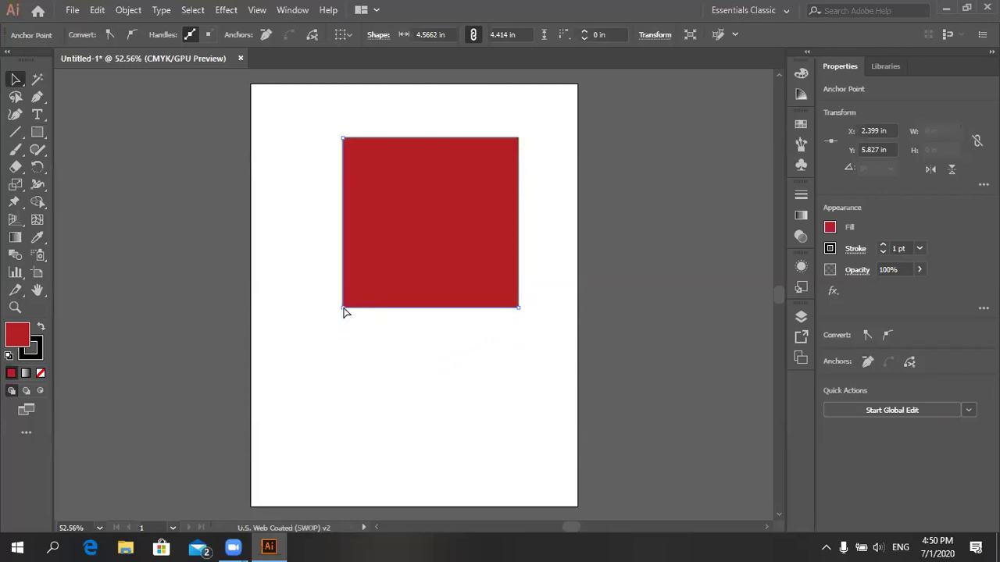
click(294, 138)
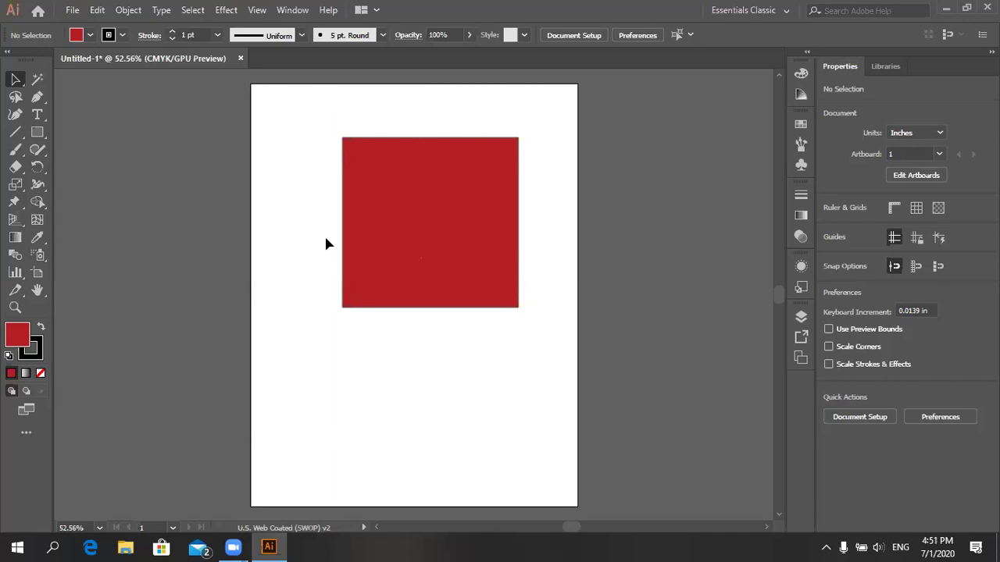
Switch to the Selection Tool, marquee-select the rectangle as a whole object, and deselect it
drag(15, 79, 82, 116)
drag(311, 120, 508, 335)
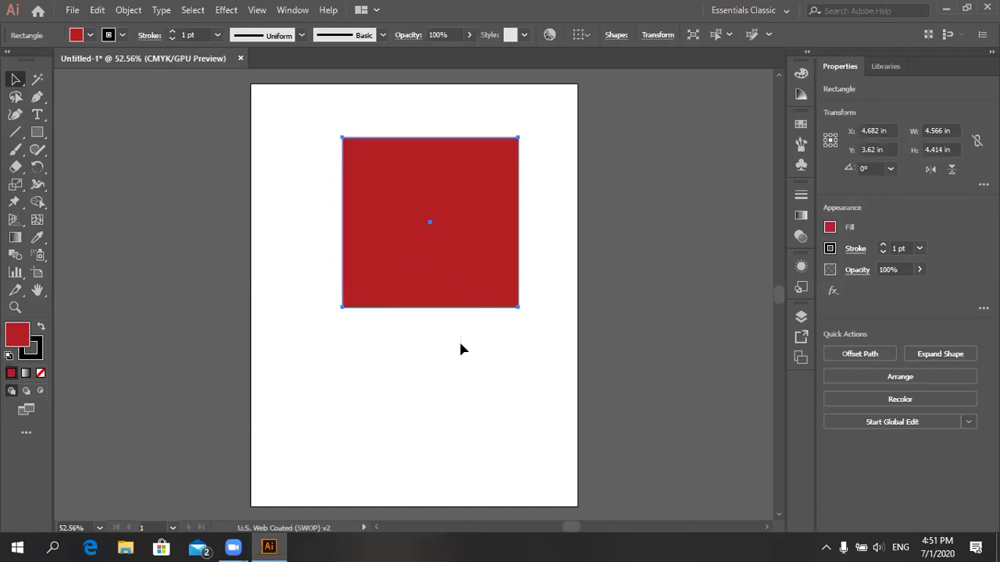
click(554, 223)
key(ctrl+z)
Select the rectangle directly and with a marquee around it using the Selection Tool, clearing the selection each time
drag(16, 81, 92, 106)
click(288, 139)
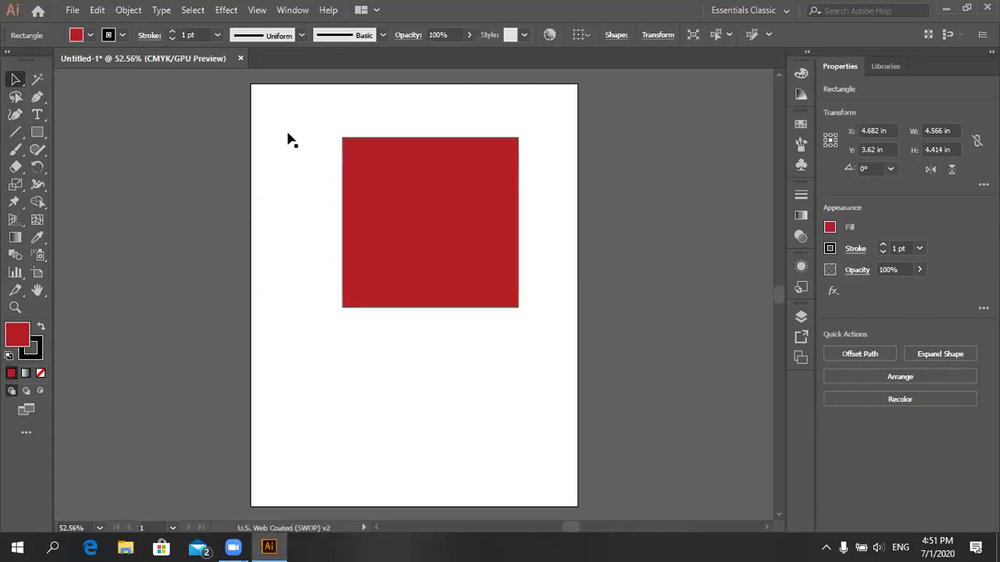
click(350, 203)
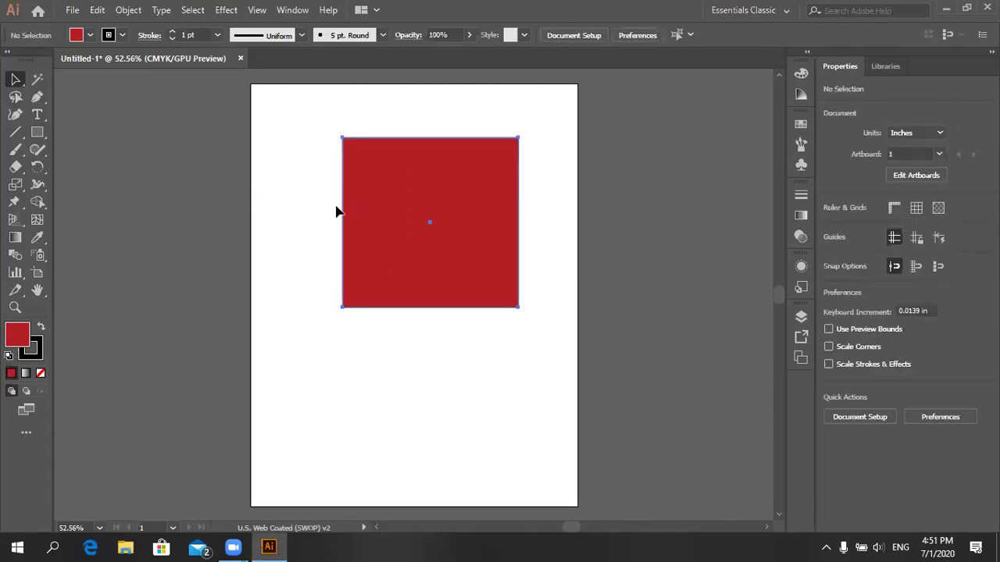
click(351, 128)
drag(318, 153, 548, 358)
click(475, 345)
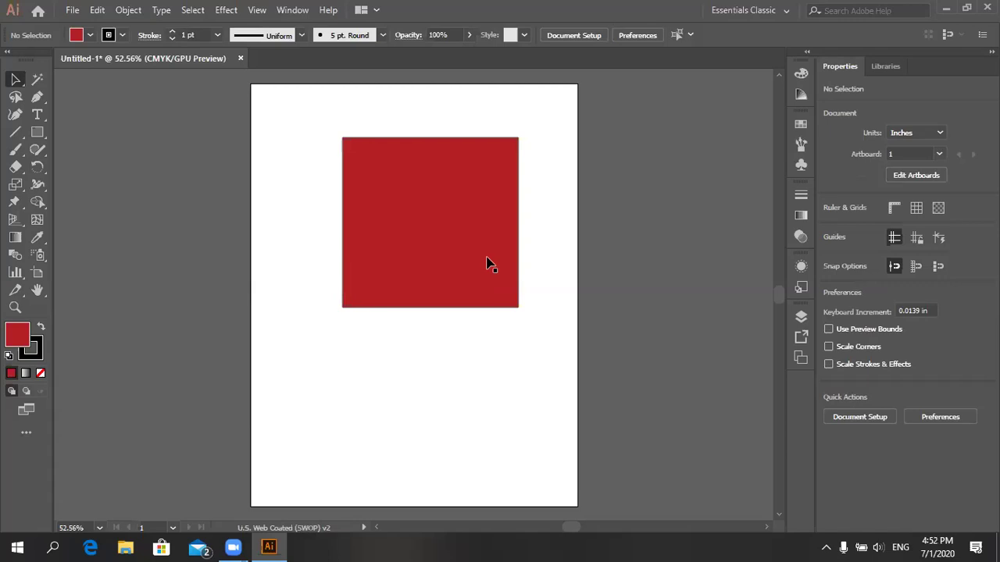
Select the rectangle with a small marquee over its lower-right corner, move it to about X 4.8 in, Y 3.58 in, and deselect it
drag(16, 78, 107, 106)
drag(537, 348, 504, 301)
drag(450, 330, 450, 345)
drag(452, 284, 464, 217)
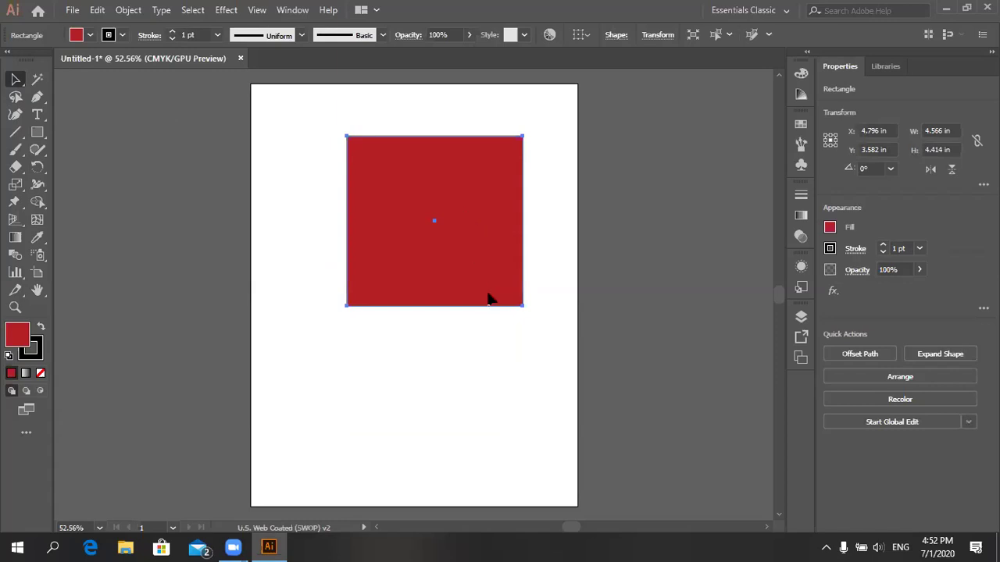
click(526, 319)
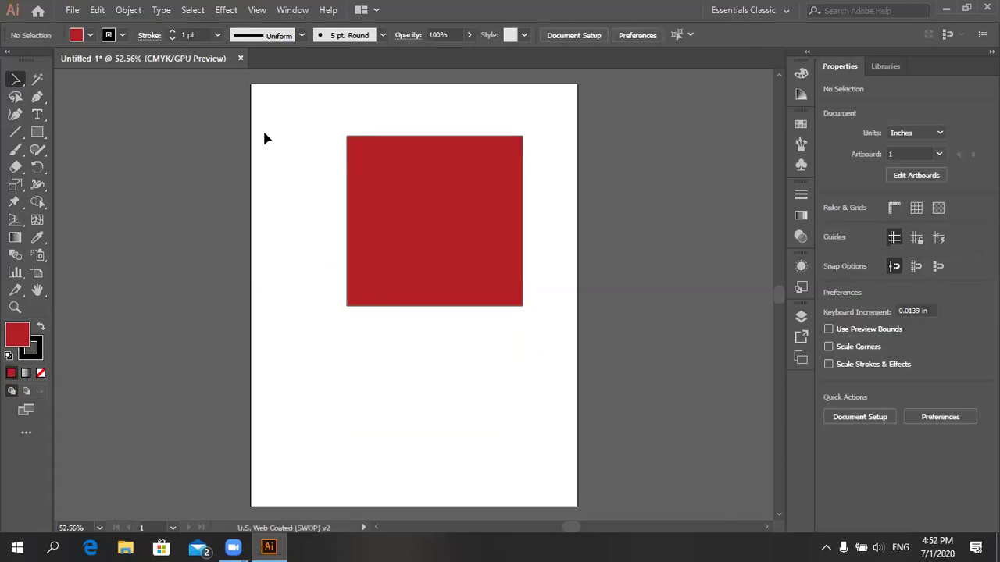
Switch to the Direct Selection Tool, marquee-select all of the rectangle's anchor points, and deselect them
drag(14, 79, 79, 114)
drag(305, 123, 547, 362)
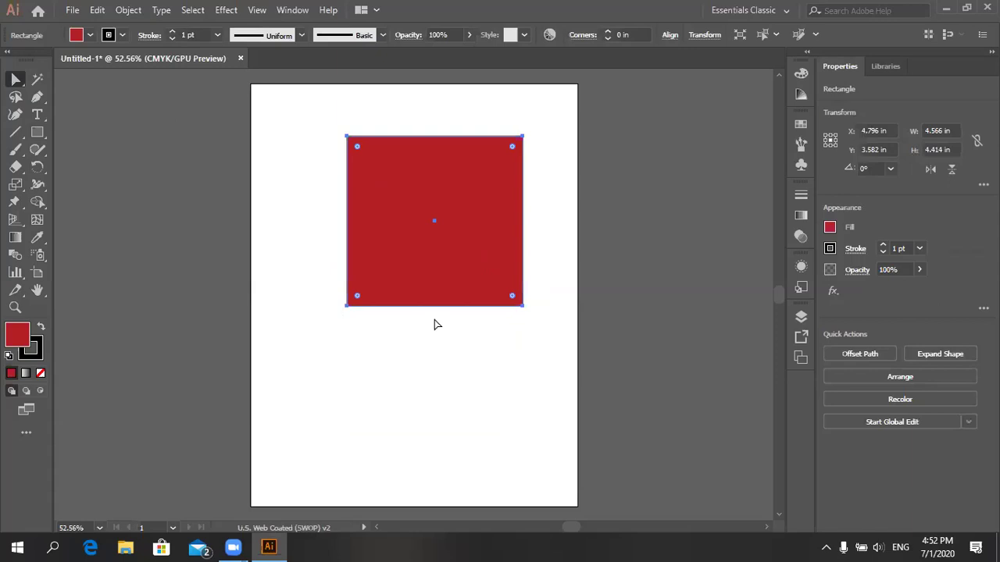
click(465, 350)
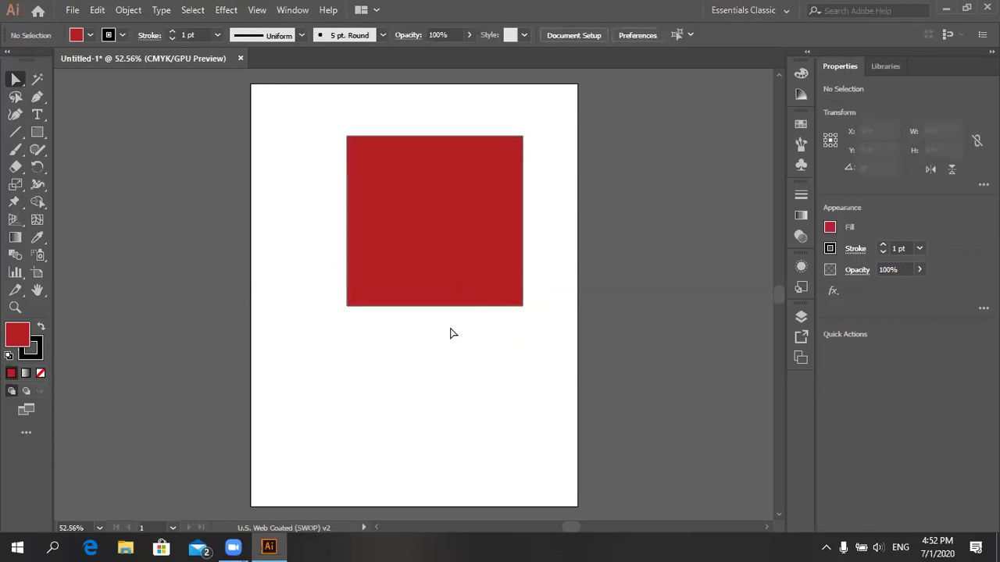